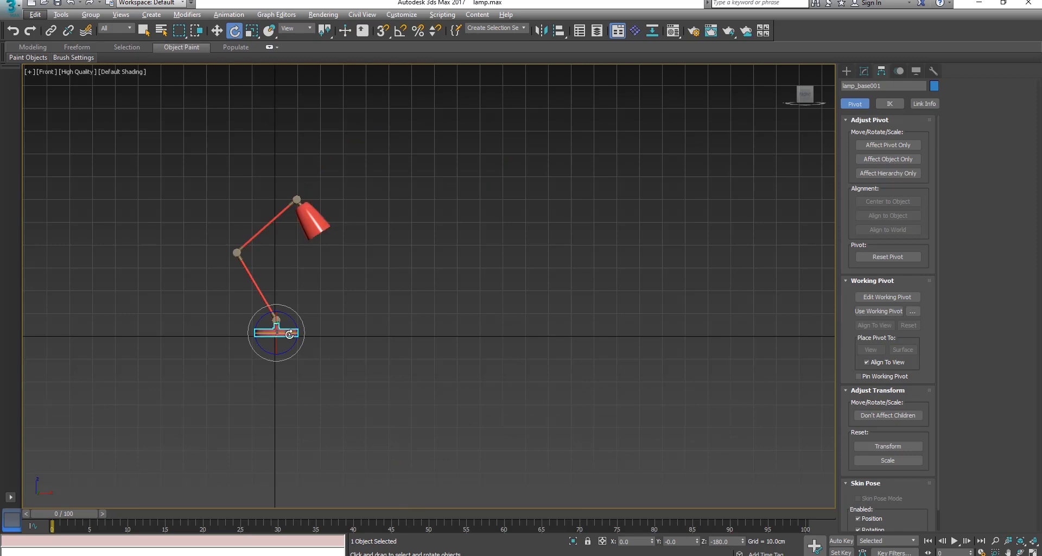
Examine the pivot placement of the lamp base and of the base holder joint
scroll(289, 335, up, 3)
middle_drag(392, 330, 558, 381)
scroll(421, 378, up, 3)
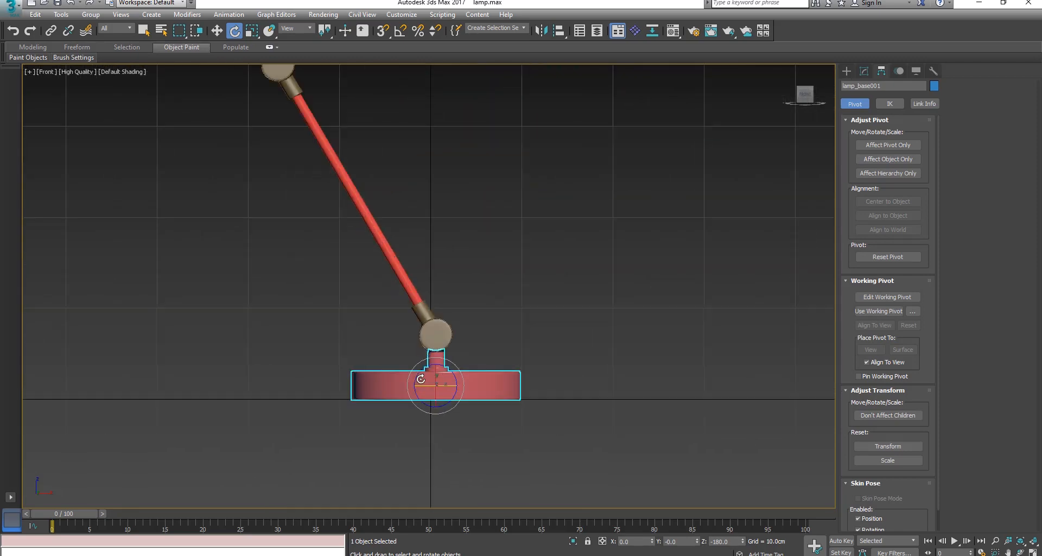
key(w)
scroll(450, 383, up, 4)
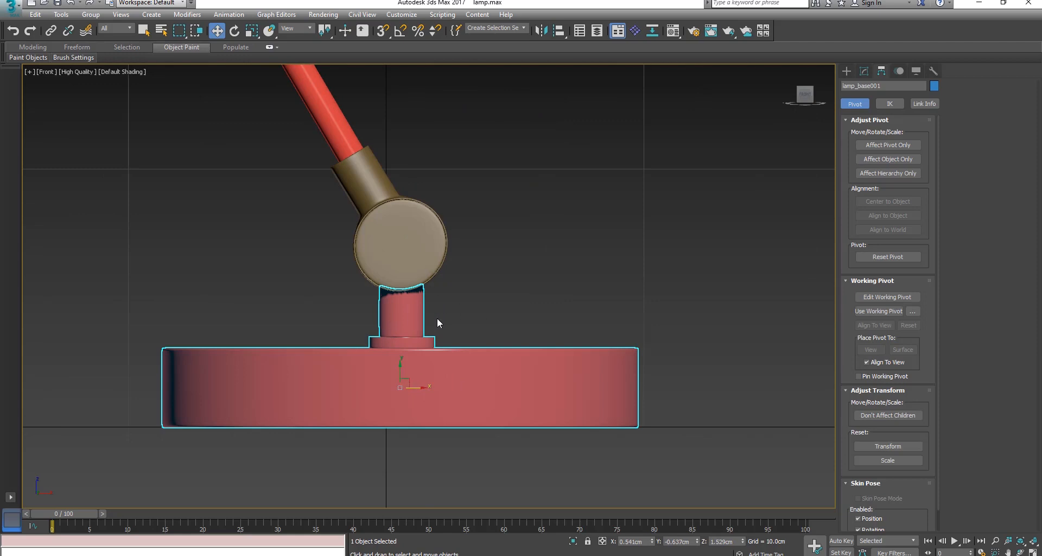
middle_drag(431, 304, 424, 323)
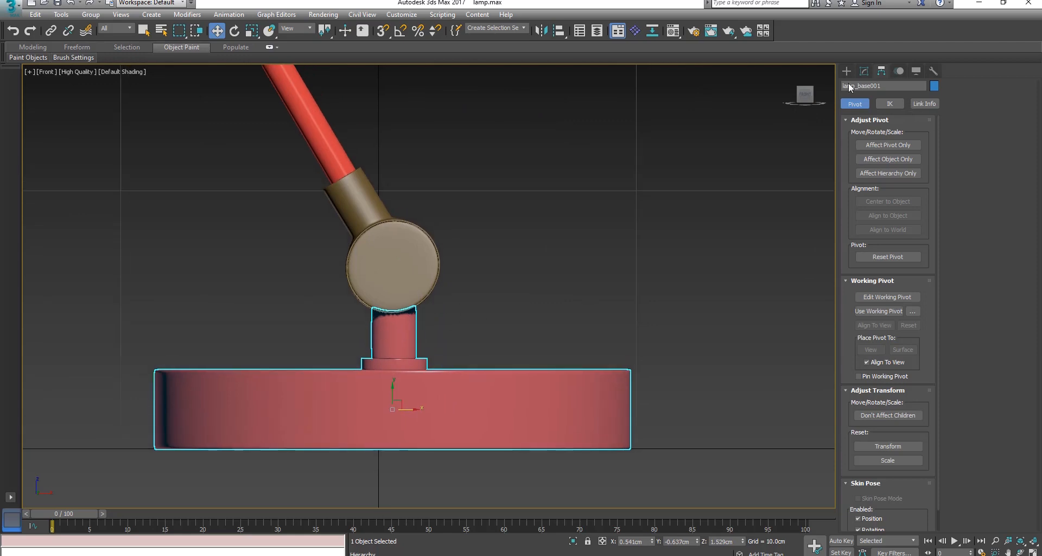
scroll(516, 230, down, 2)
click(465, 274)
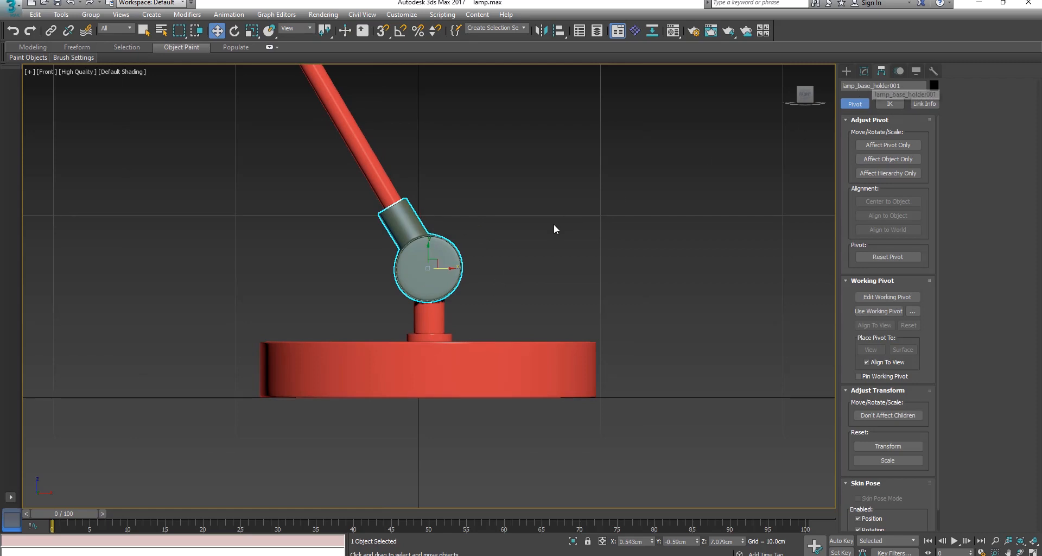
scroll(554, 224, down, 2)
middle_drag(537, 225, 496, 358)
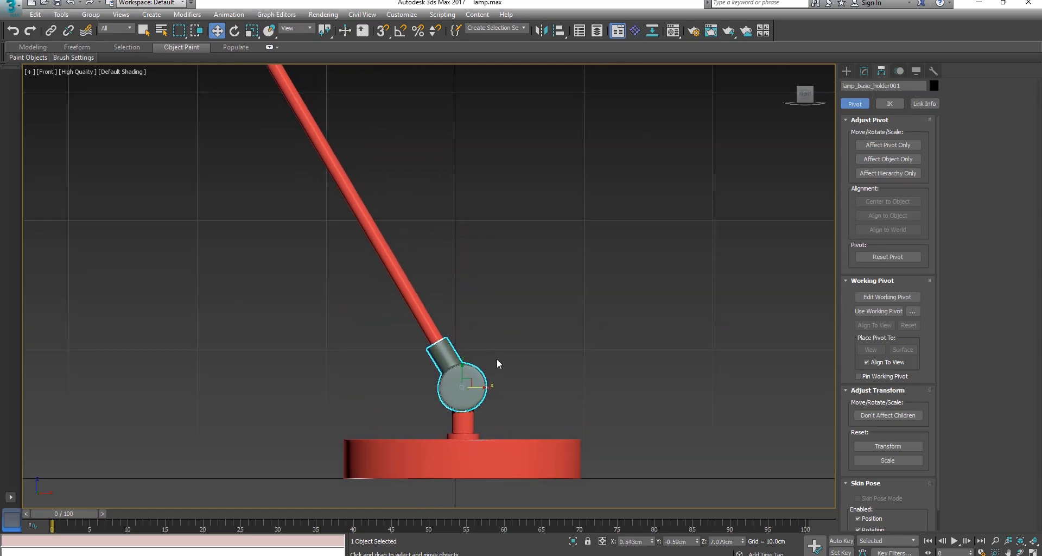
Try rotating the base holder joint about its pivot, undo the rotation and clear the selection
key(e)
drag(475, 369, 495, 401)
scroll(495, 402, down, 2)
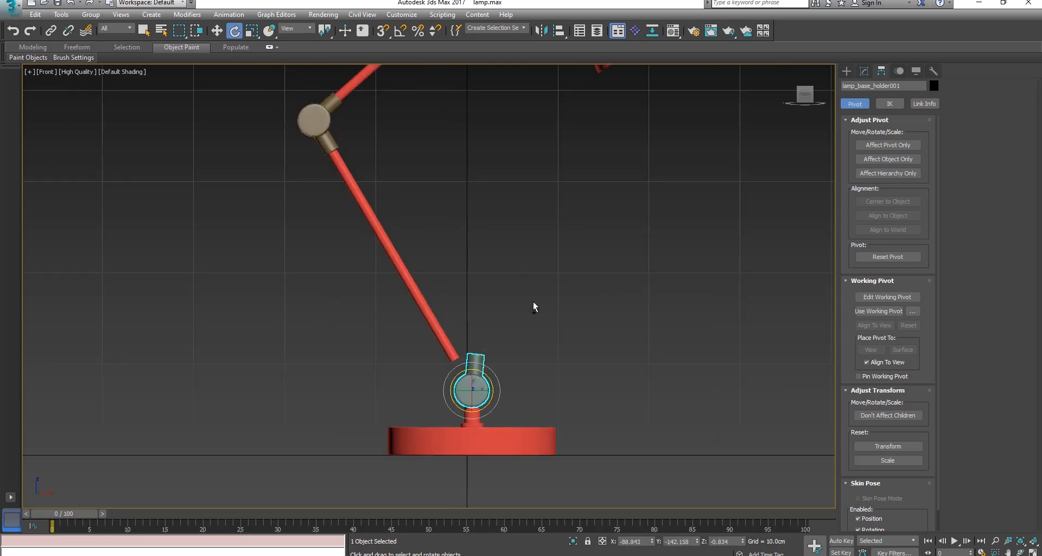
key(ctrl+z)
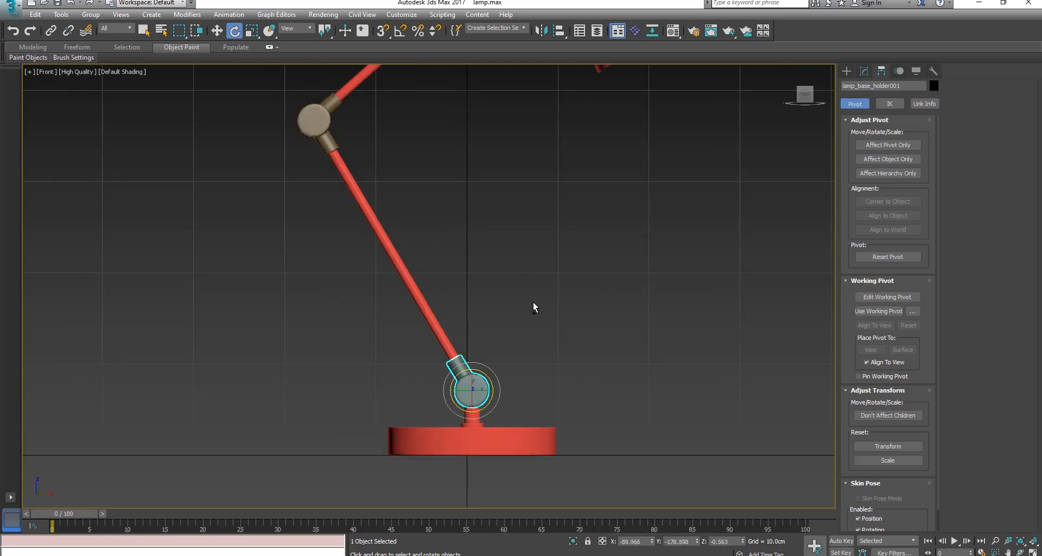
middle_drag(512, 329, 502, 335)
click(503, 337)
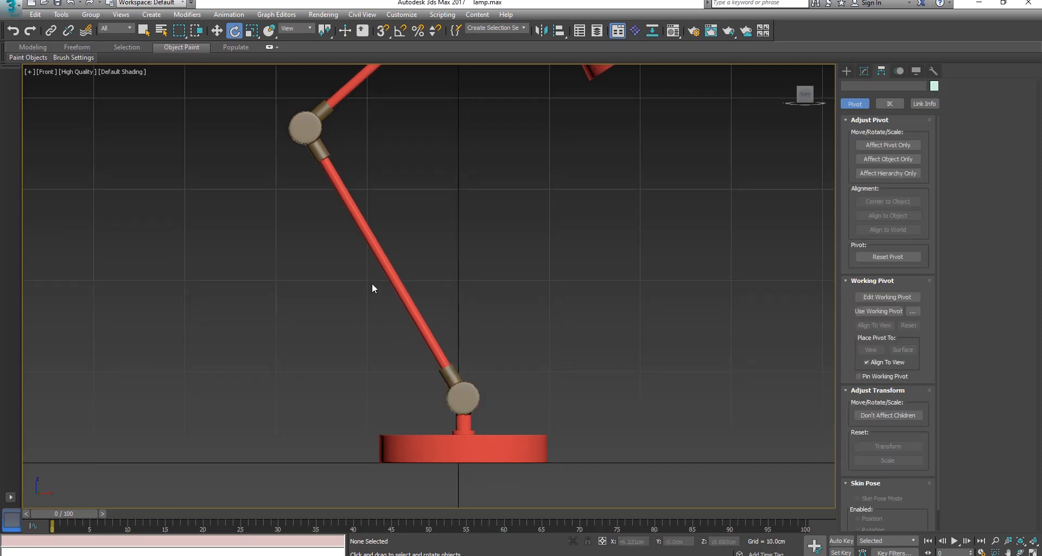
Link the lower arm rod to the base holder joint as its parent
click(50, 31)
click(394, 273)
drag(521, 386, 477, 399)
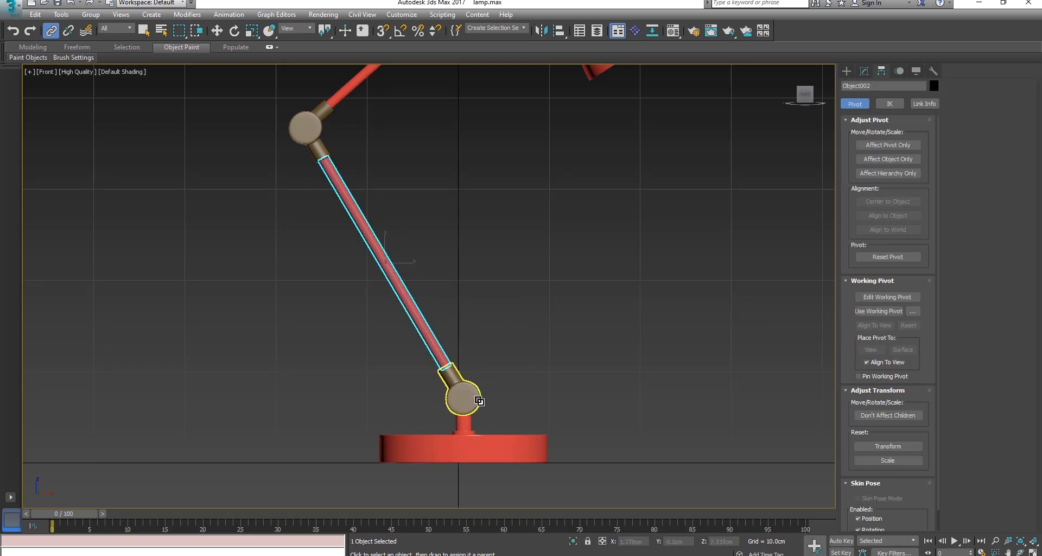
Try rotating the base holder joint with the linked lower arm rod, and undo the rotation
key(e)
click(462, 398)
drag(476, 383, 518, 425)
key(ctrl+z)
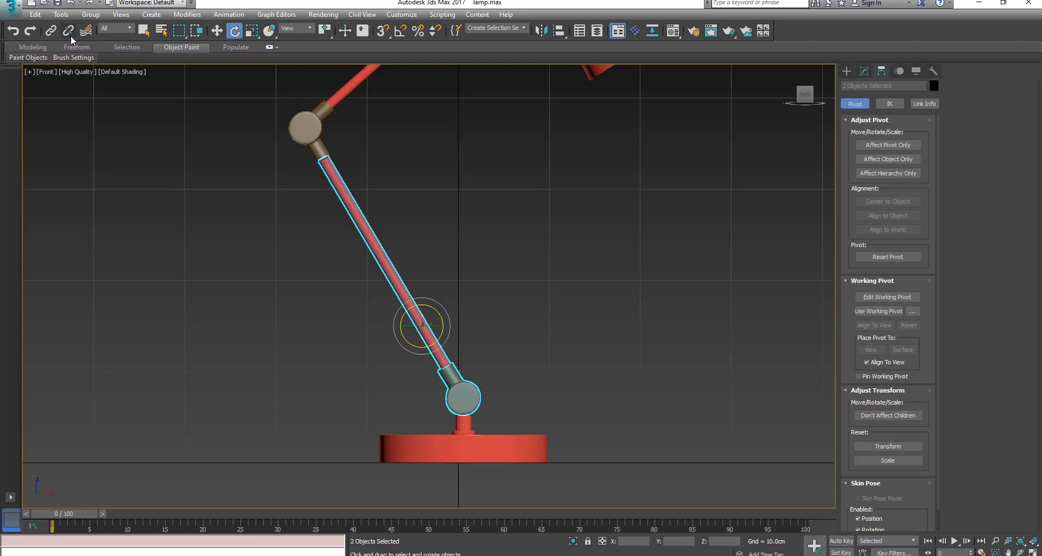
Inspect the base holder joint, lower arm rod and elbow joint as separate Editable Poly objects
click(450, 374)
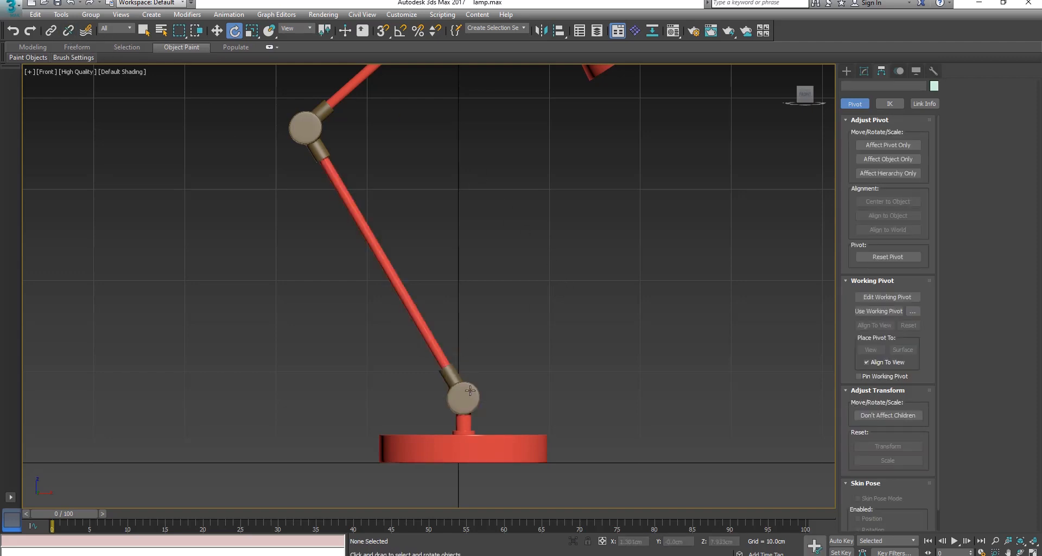
click(863, 69)
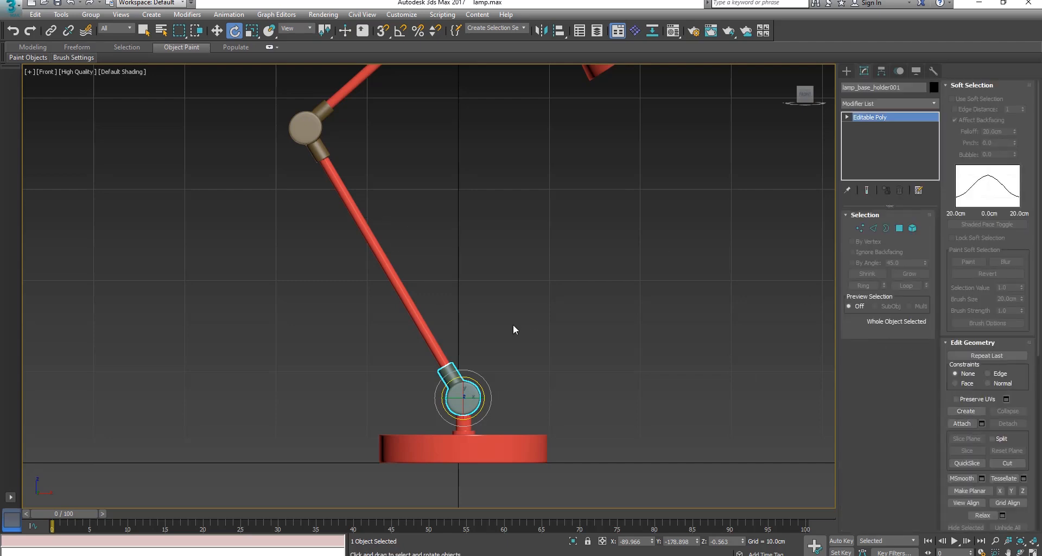
scroll(444, 343, up, 3)
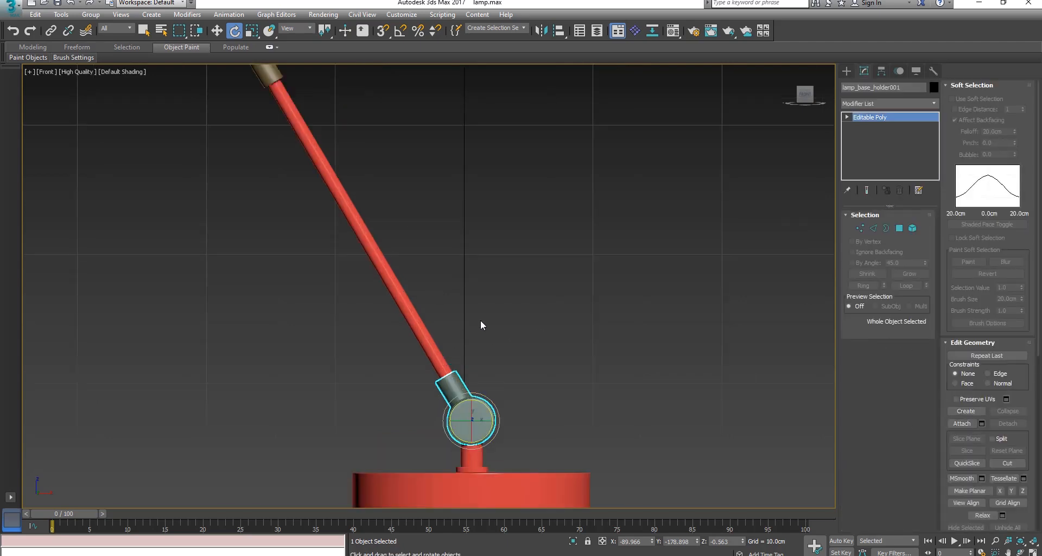
scroll(481, 324, down, 3)
click(417, 312)
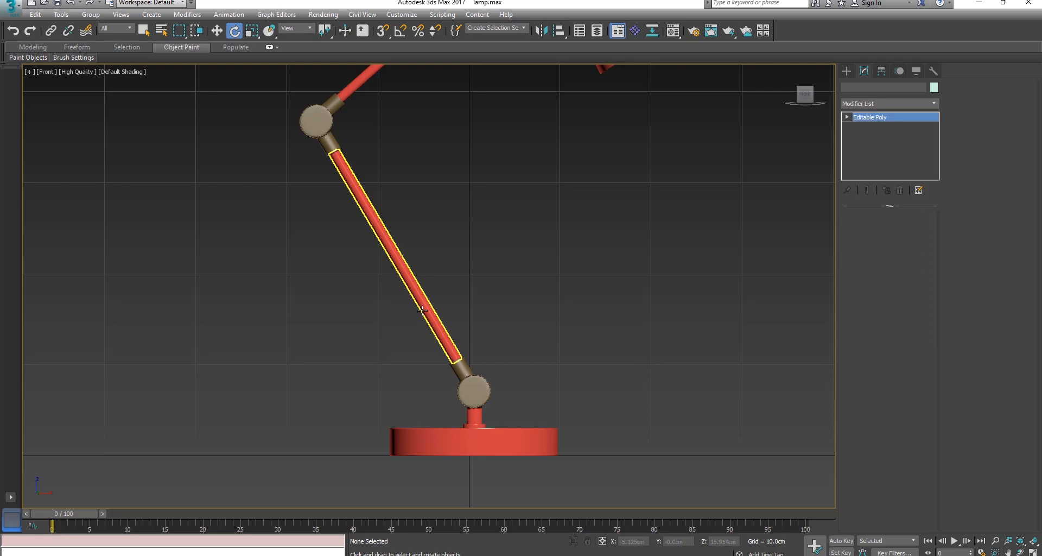
click(422, 310)
click(359, 168)
click(336, 150)
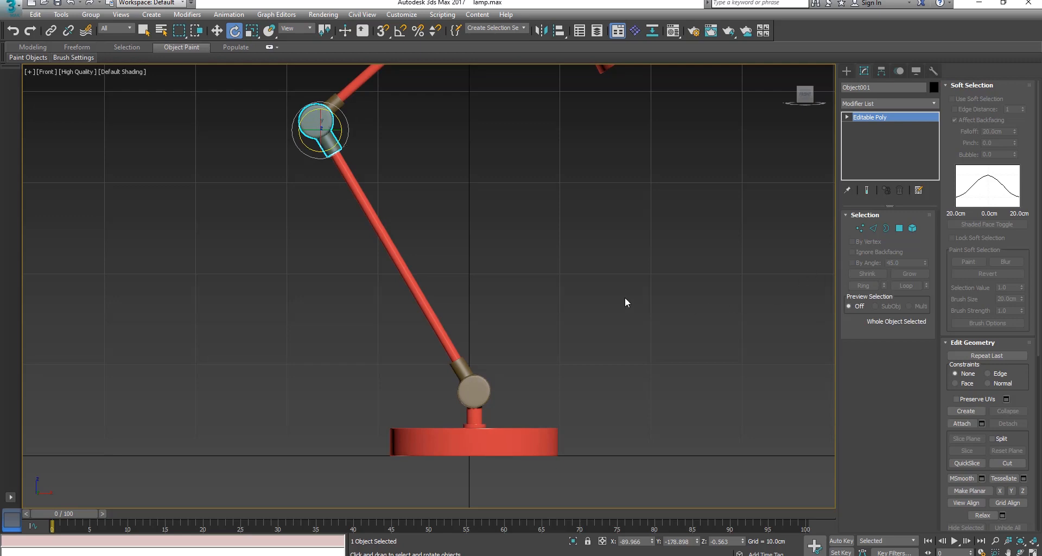
Attach the lower arm rod and the elbow joint to the base holder joint as one Editable Poly
click(497, 384)
click(474, 390)
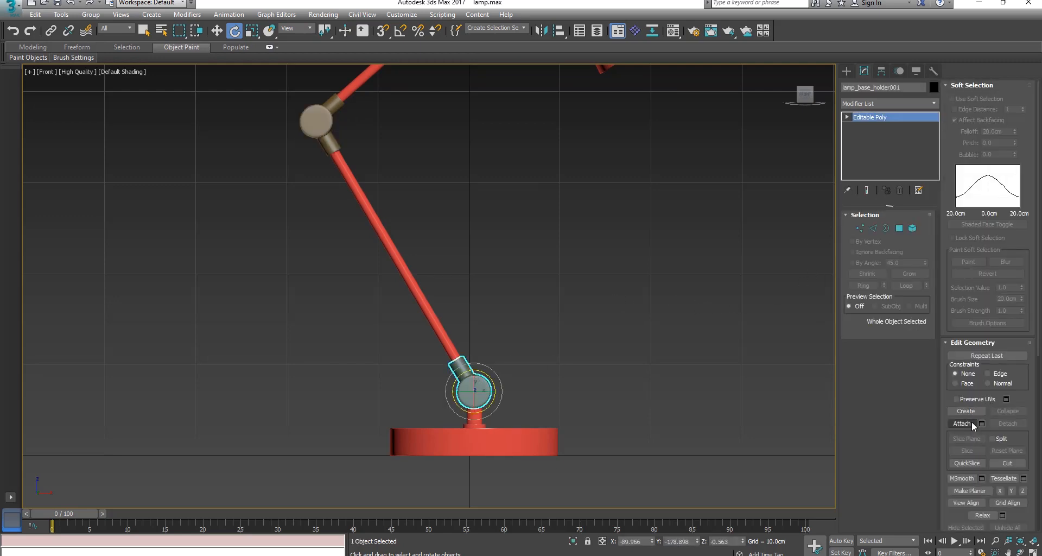
click(962, 423)
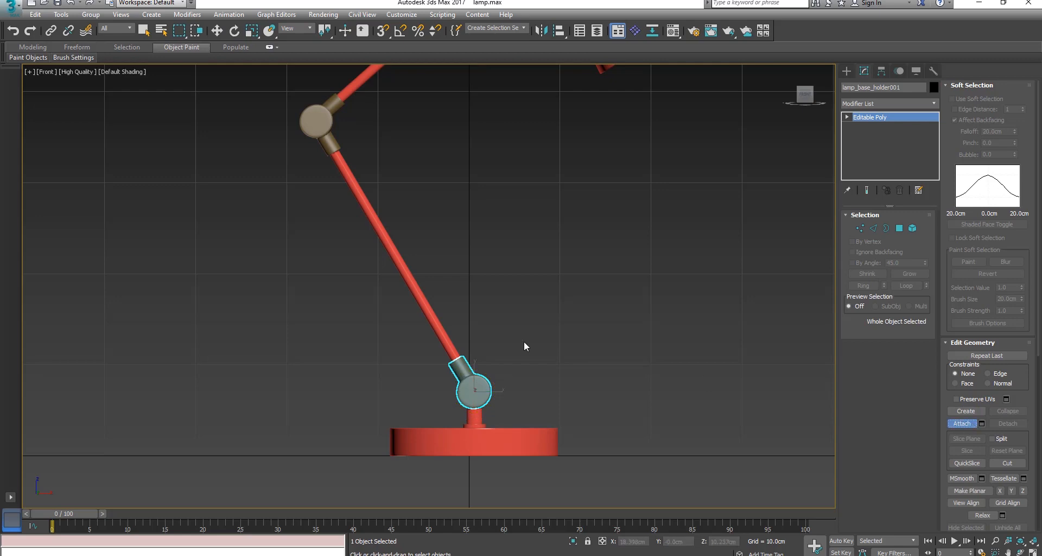
click(448, 340)
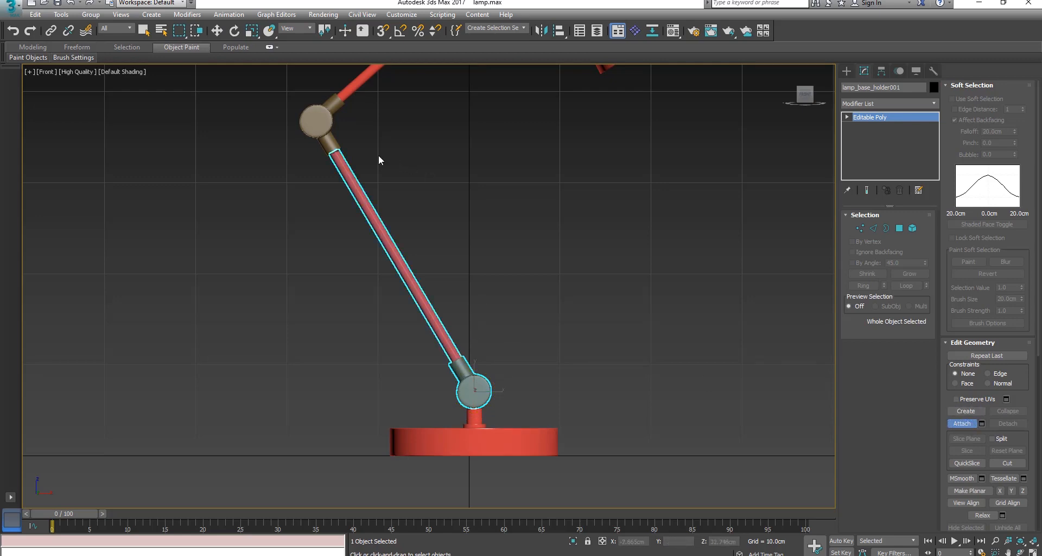
click(327, 137)
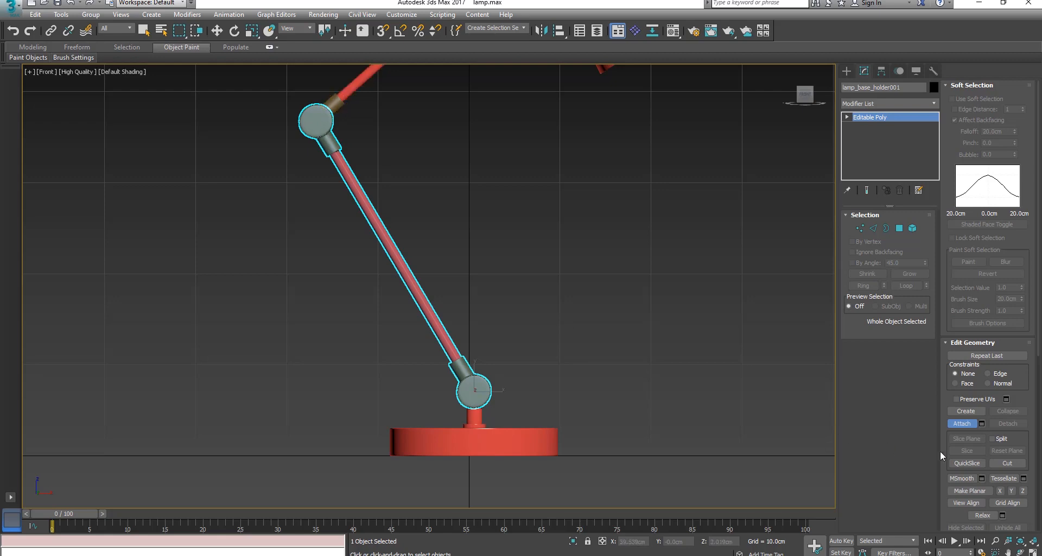
key(w)
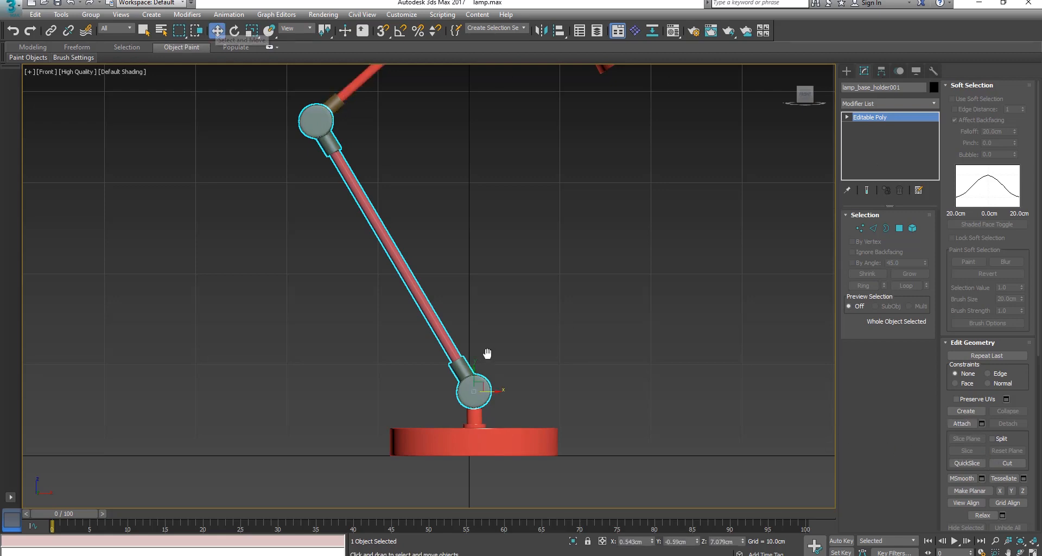
Check the combined lower arm's pivot at the base joint and test-rotate the arm about it
scroll(486, 396, up, 2)
scroll(479, 377, down, 2)
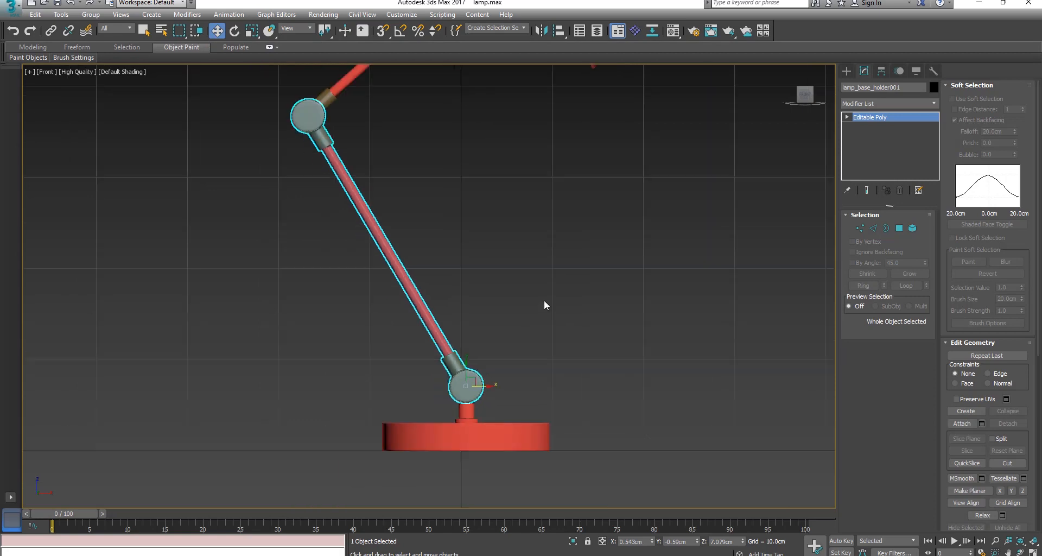
middle_drag(544, 299, 543, 312)
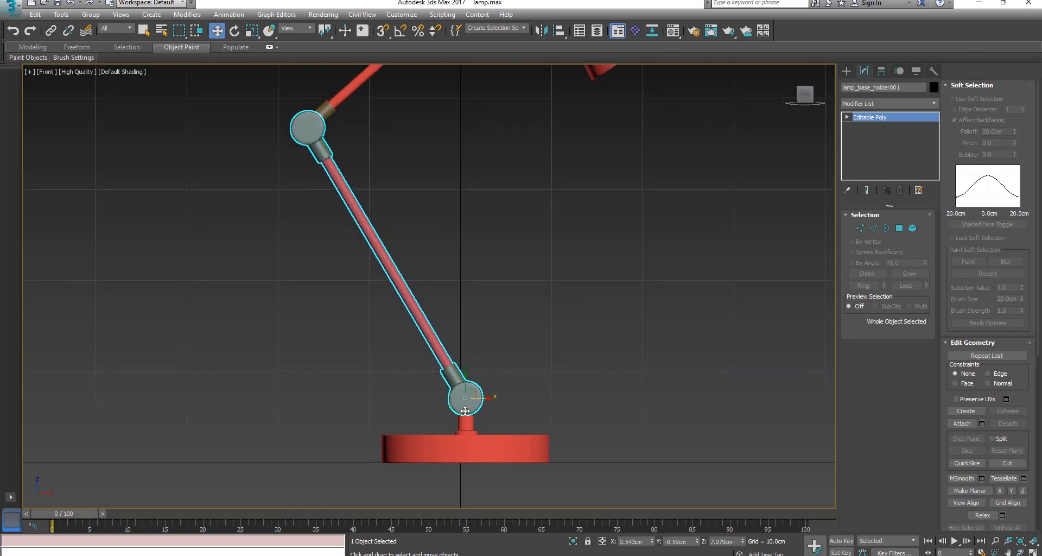
scroll(465, 411, up, 3)
scroll(567, 333, down, 2)
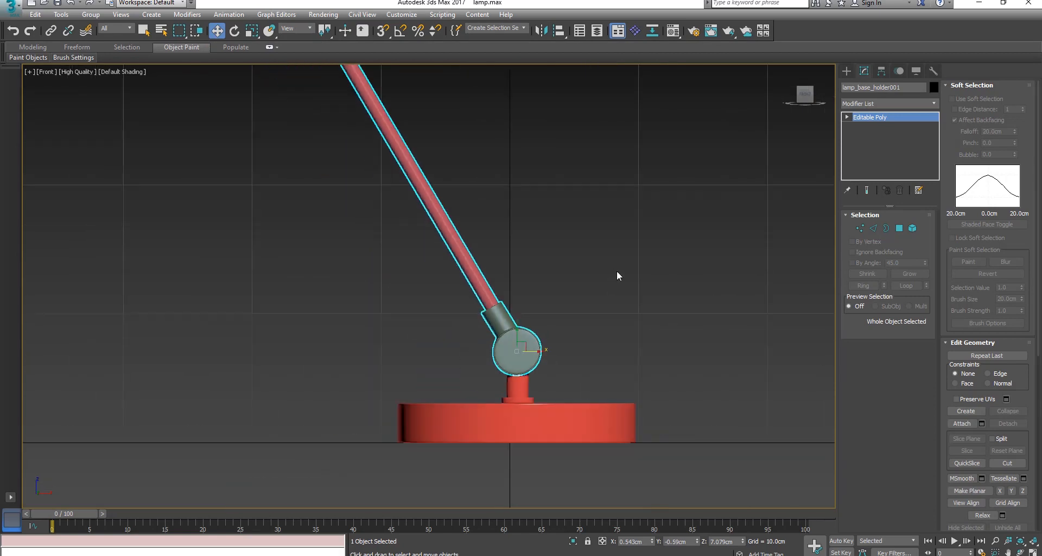
click(583, 329)
click(516, 363)
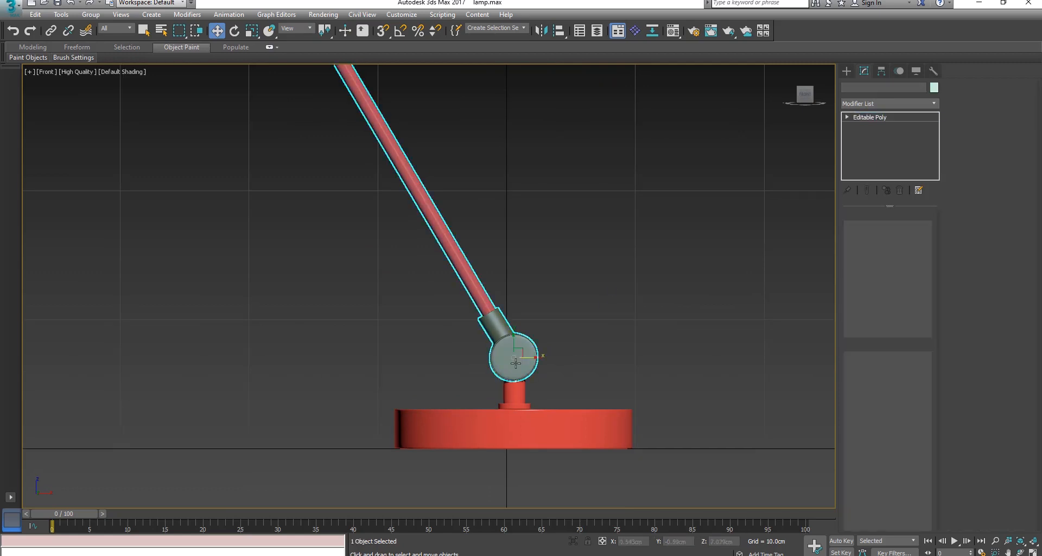
scroll(514, 360, up, 1)
key(e)
scroll(521, 358, down, 2)
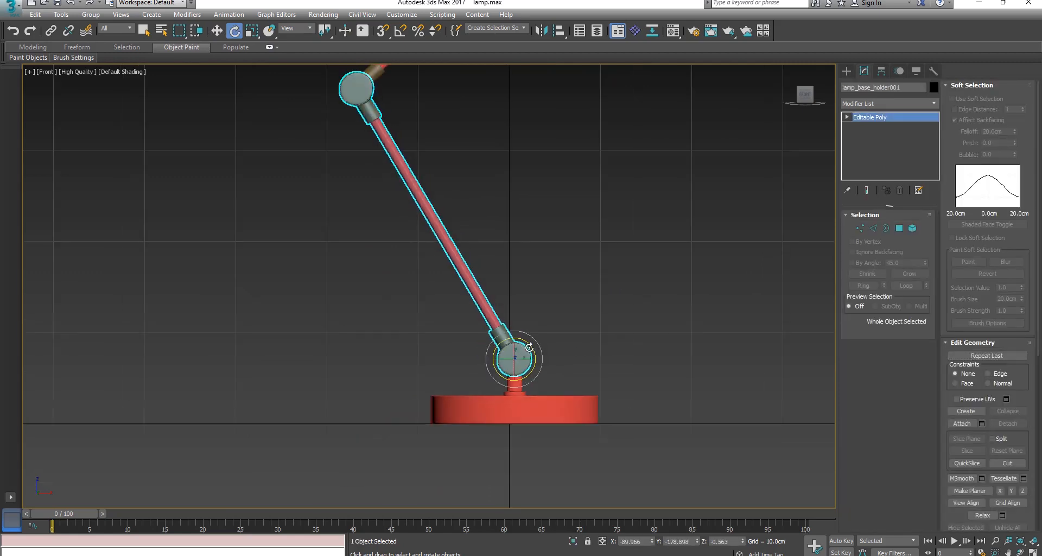
mouse_move(529, 350)
mouse_down()
mouse_move(552, 368)
mouse_move(510, 348)
mouse_move(552, 375)
mouse_move(517, 358)
mouse_up()
Select the upper arm and test-rotate it about its current pivot
middle_drag(529, 228, 505, 380)
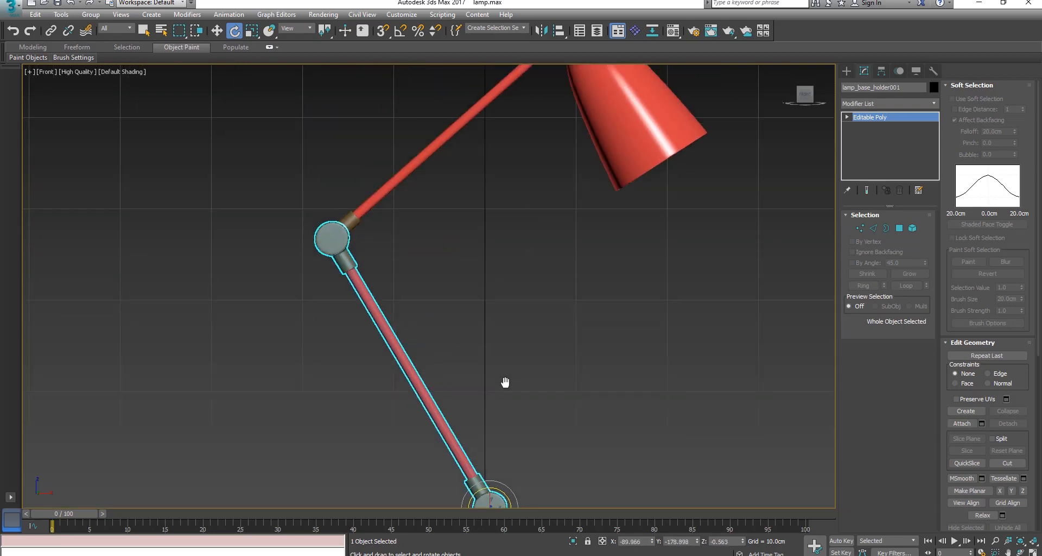
scroll(451, 315, up, 6)
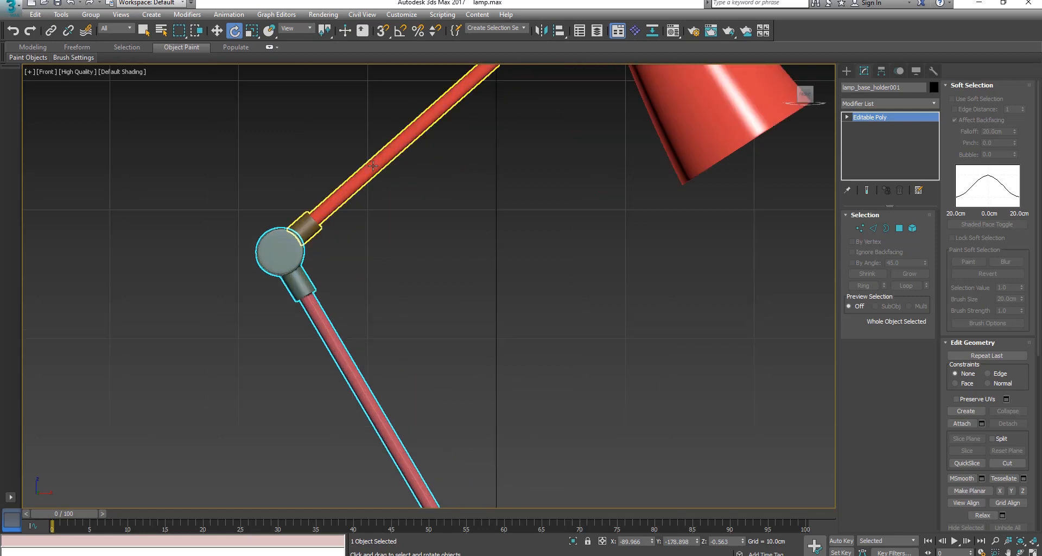
click(373, 166)
middle_drag(505, 161, 504, 206)
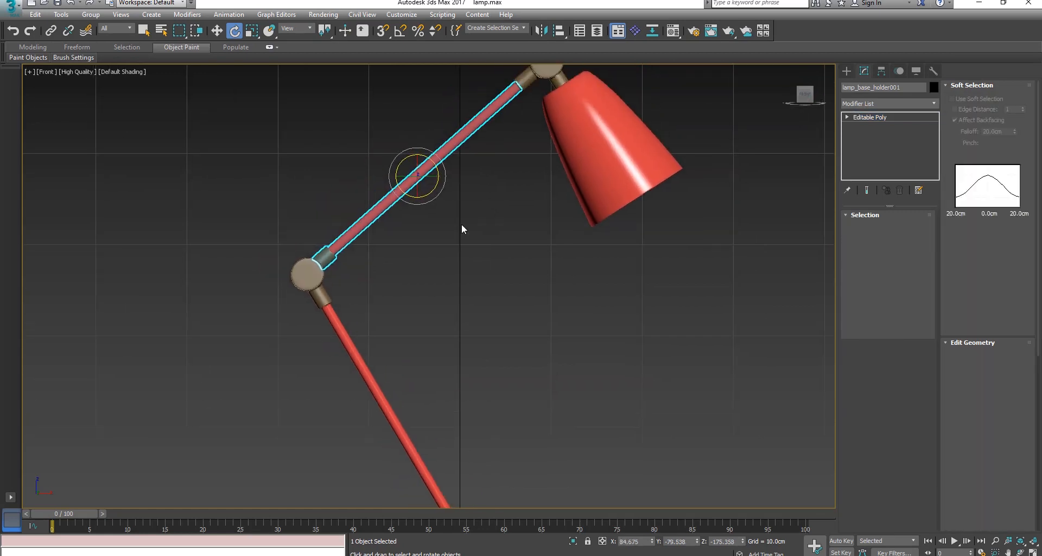
scroll(446, 243, up, 4)
middle_drag(473, 244, 475, 263)
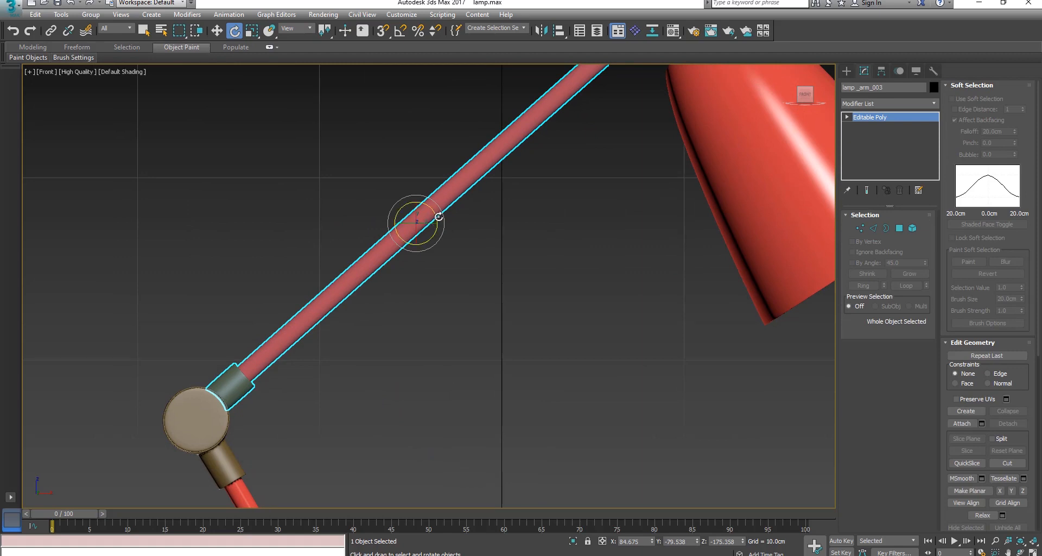
mouse_move(438, 213)
mouse_down()
mouse_move(415, 179)
mouse_move(462, 247)
mouse_move(448, 219)
mouse_up()
scroll(449, 218, down, 3)
middle_drag(569, 215, 538, 235)
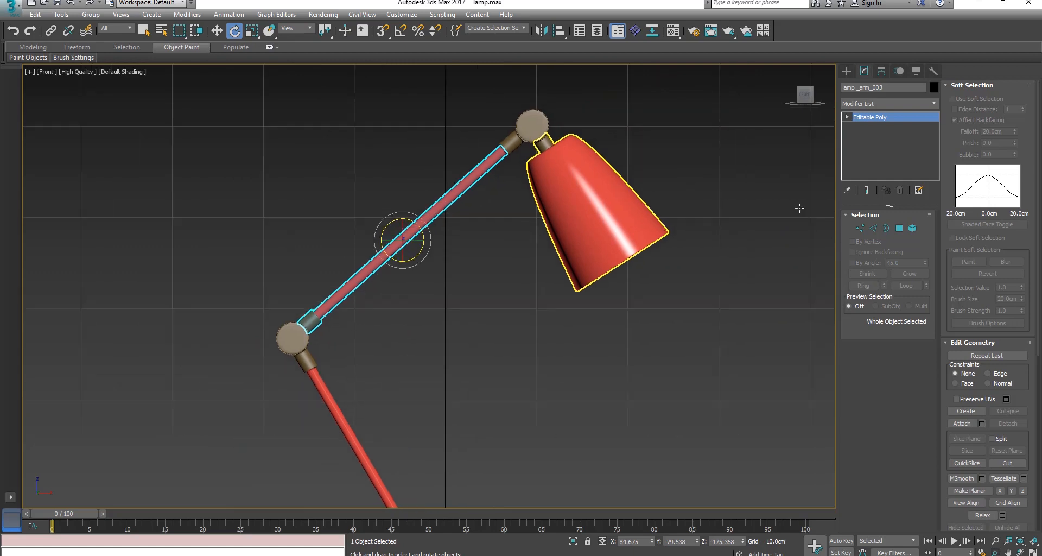
Attach the joint at the lamp shade to the upper arm
click(970, 421)
click(528, 131)
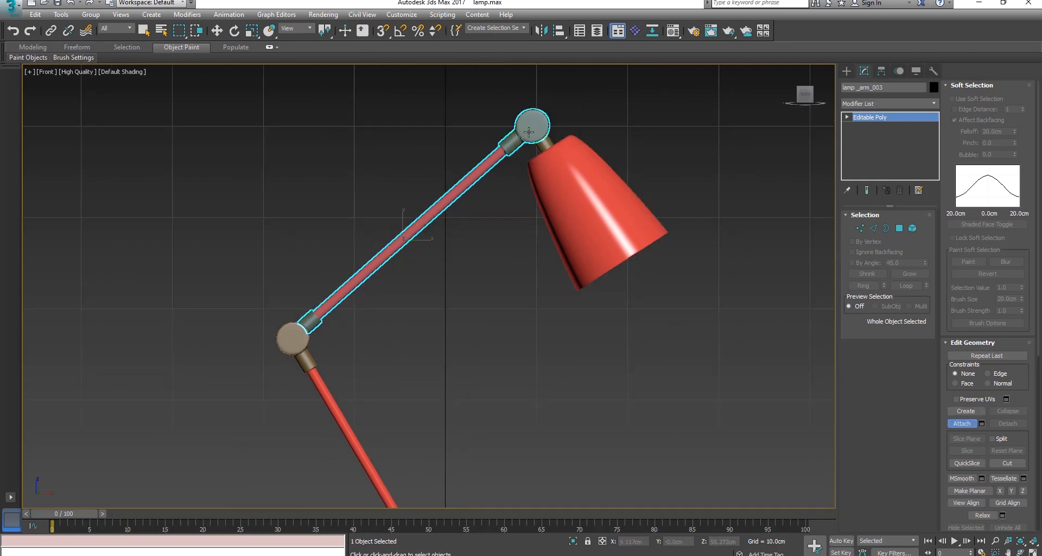
key(w)
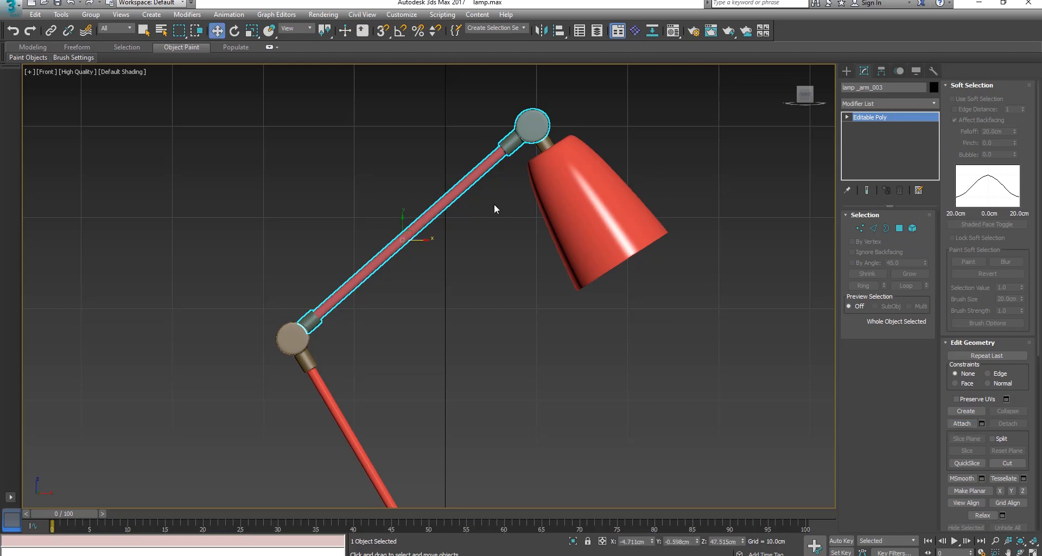
Move only the upper arm's pivot to the center of the elbow joint in the front view
scroll(408, 246, up, 2)
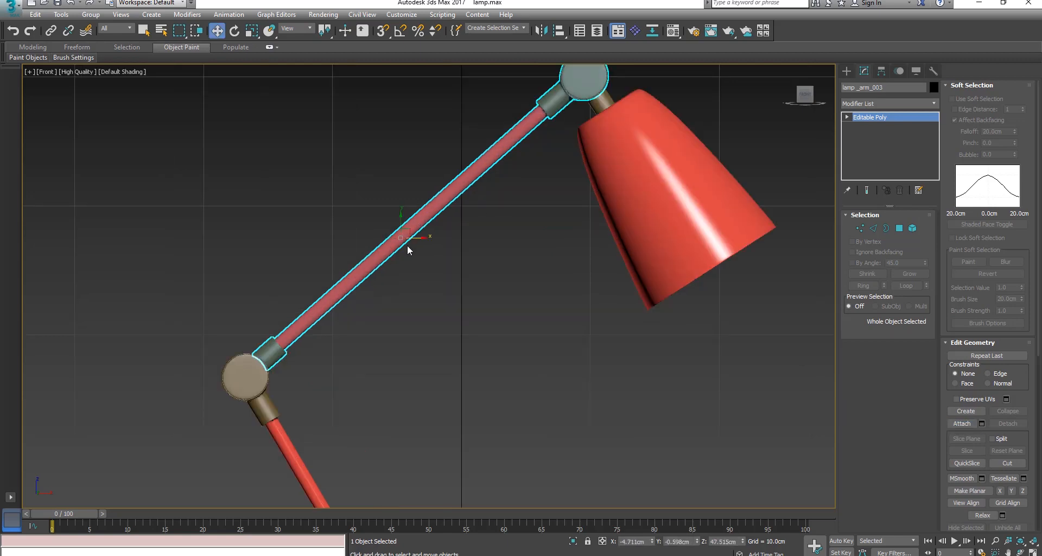
middle_drag(490, 232, 522, 229)
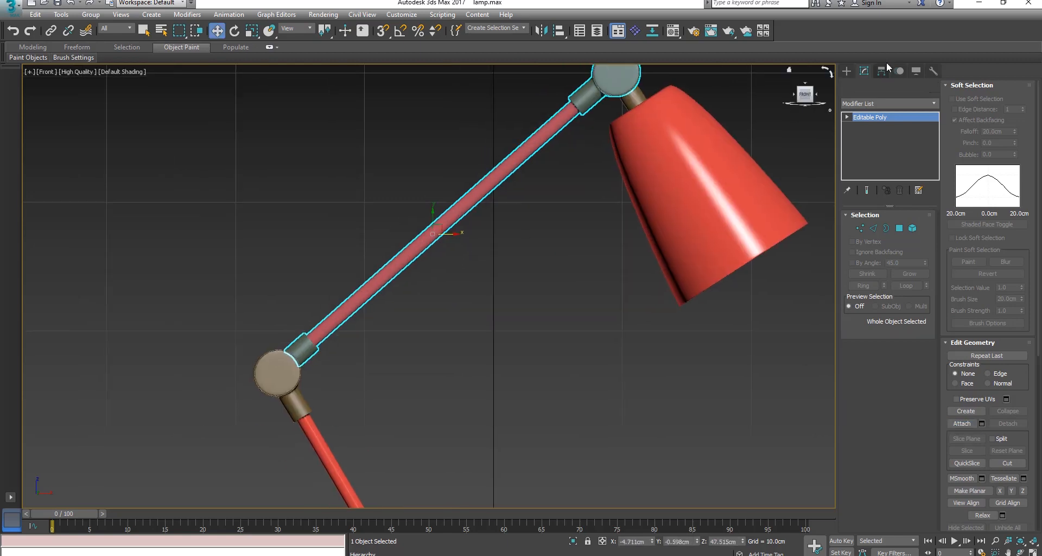
click(883, 69)
click(888, 145)
scroll(363, 347, up, 2)
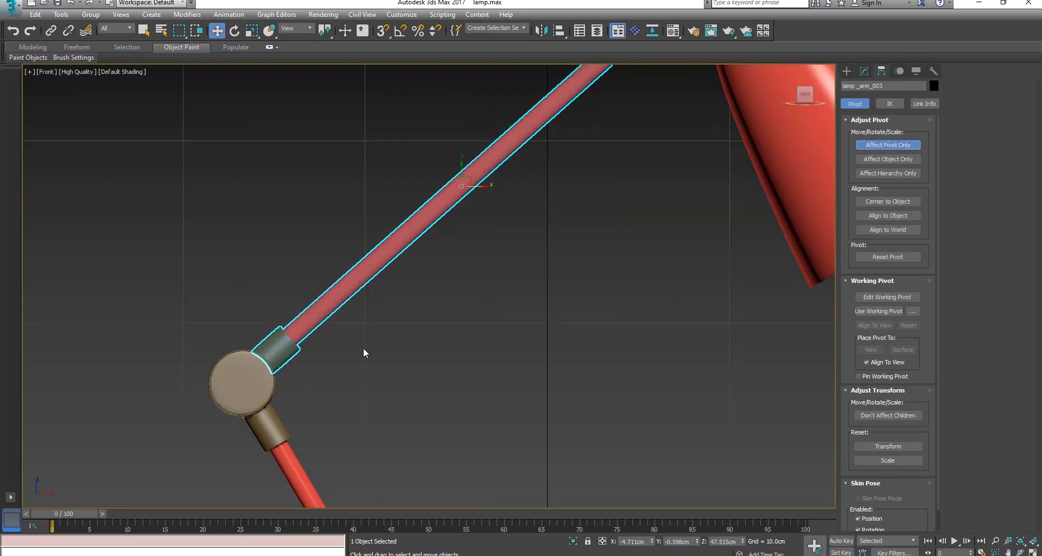
middle_drag(431, 330, 522, 307)
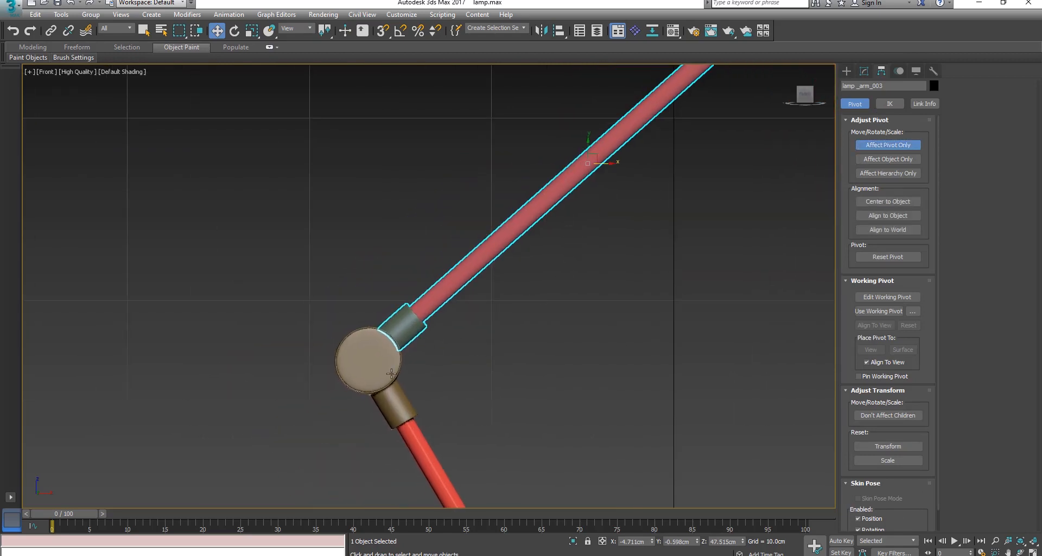
middle_drag(391, 373, 326, 362)
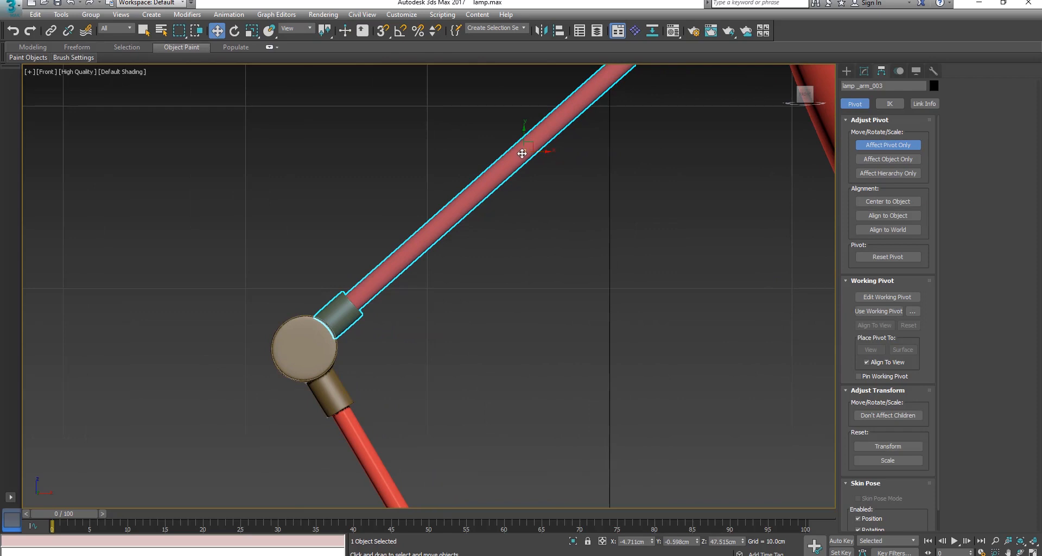
drag(411, 246, 299, 353)
Examine the upper arm's pivot at the elbow joint from above and in perspective, and finish the pivot editing
key(t)
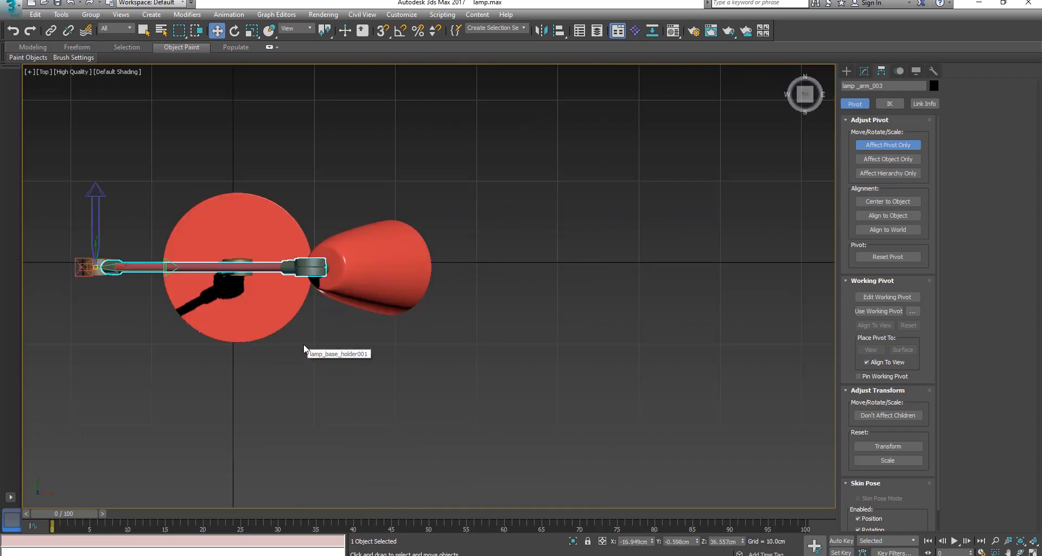
scroll(190, 300, up, 4)
scroll(76, 269, up, 2)
middle_drag(163, 255, 575, 269)
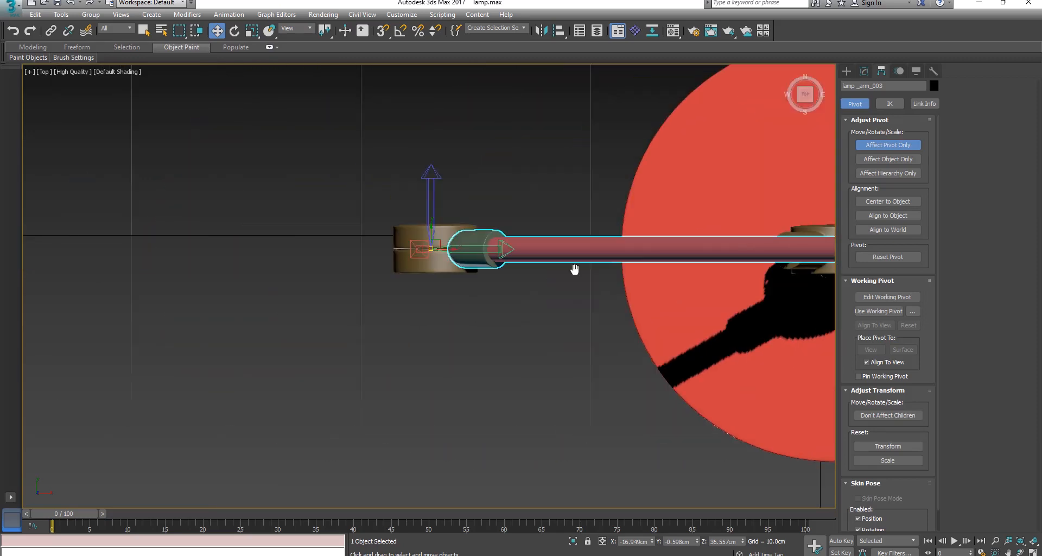
scroll(474, 239, up, 4)
scroll(474, 240, up, 3)
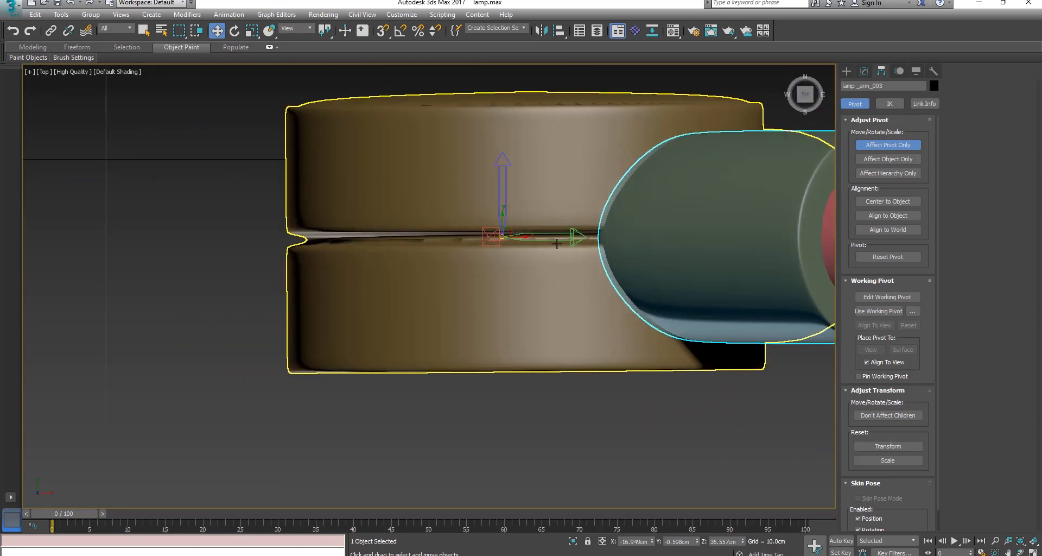
key(p)
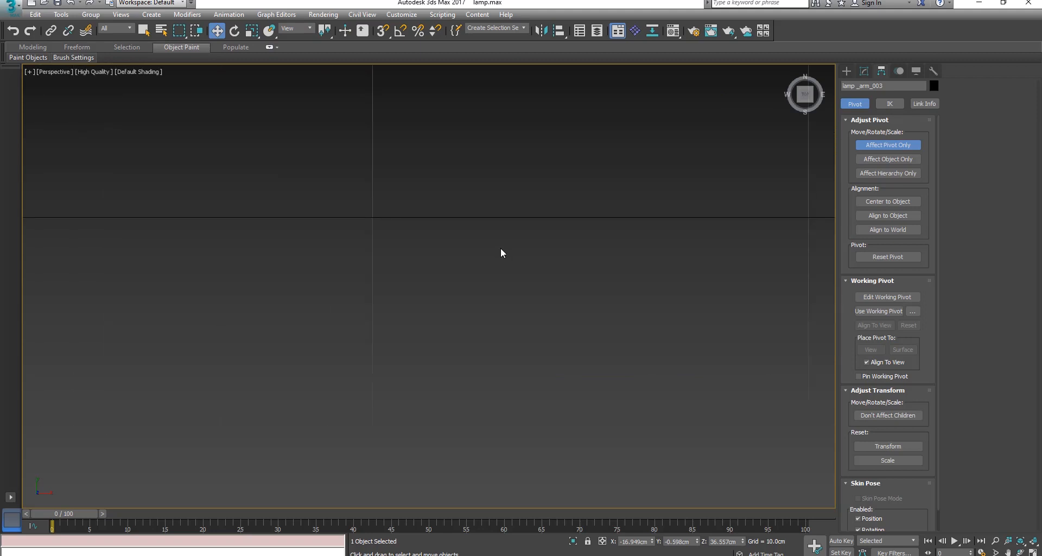
alt+middle_drag(501, 249, 523, 167)
scroll(514, 229, down, 8)
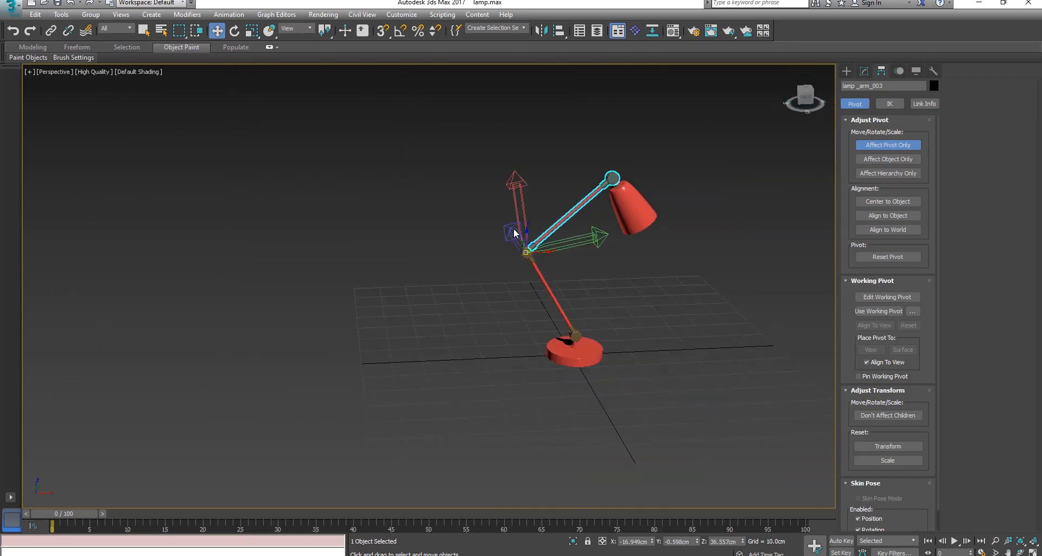
key(z)
middle_drag(376, 440, 495, 213)
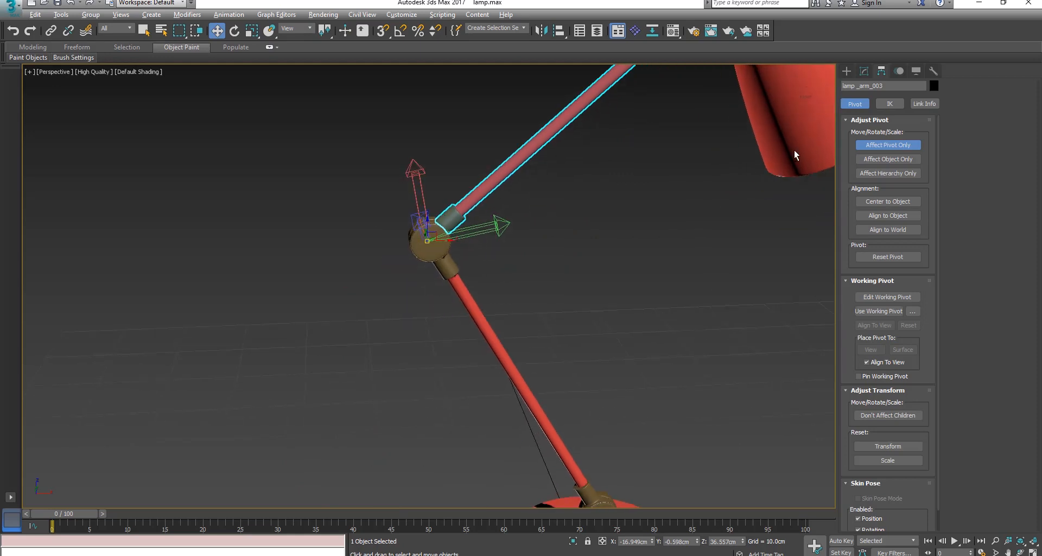
click(881, 145)
Test-rotate the upper arm about its pivot at the elbow joint in the perspective view
key(e)
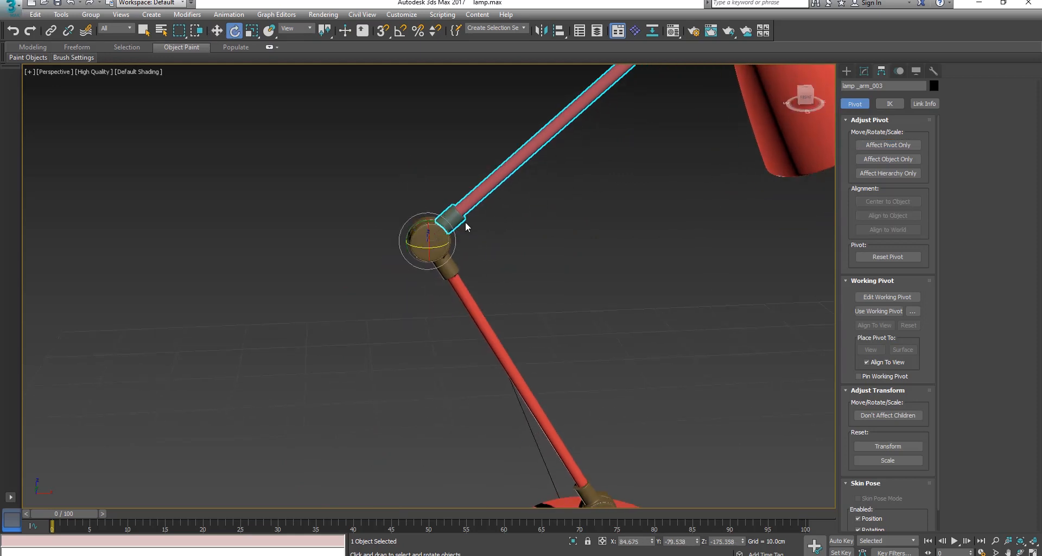
scroll(464, 222, up, 4)
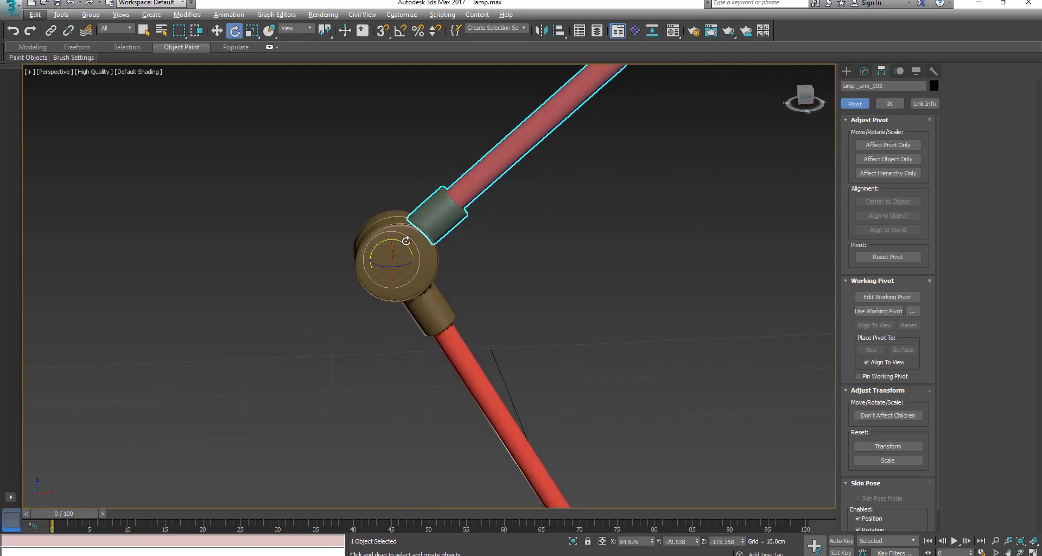
mouse_move(410, 239)
mouse_down()
mouse_move(321, 211)
mouse_move(383, 222)
mouse_move(418, 247)
mouse_up()
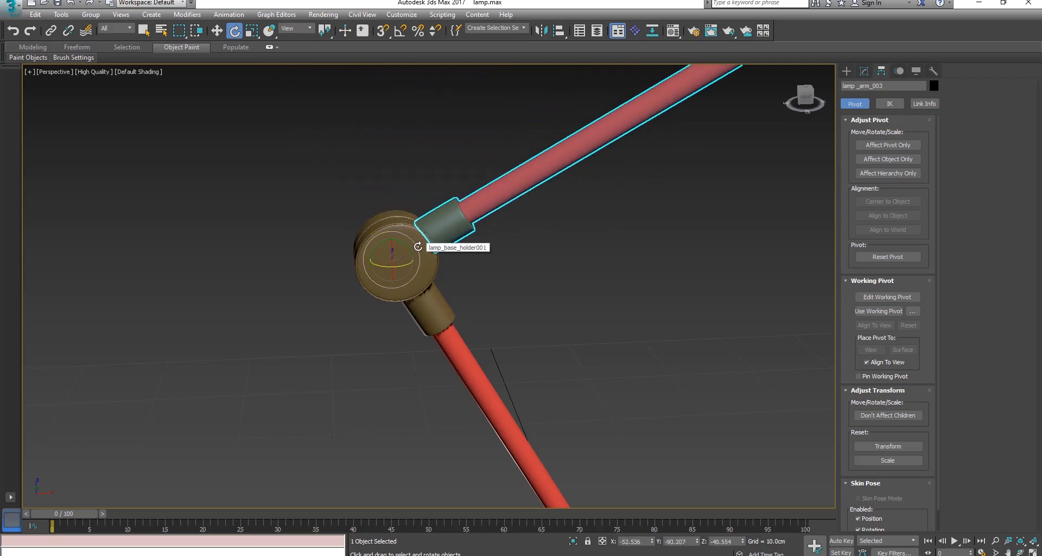
Rotate the upper arm about the elbow in the front view until its end joint meets the lamp shade's neck
key(f)
scroll(419, 246, down, 2)
middle_drag(530, 288, 661, 312)
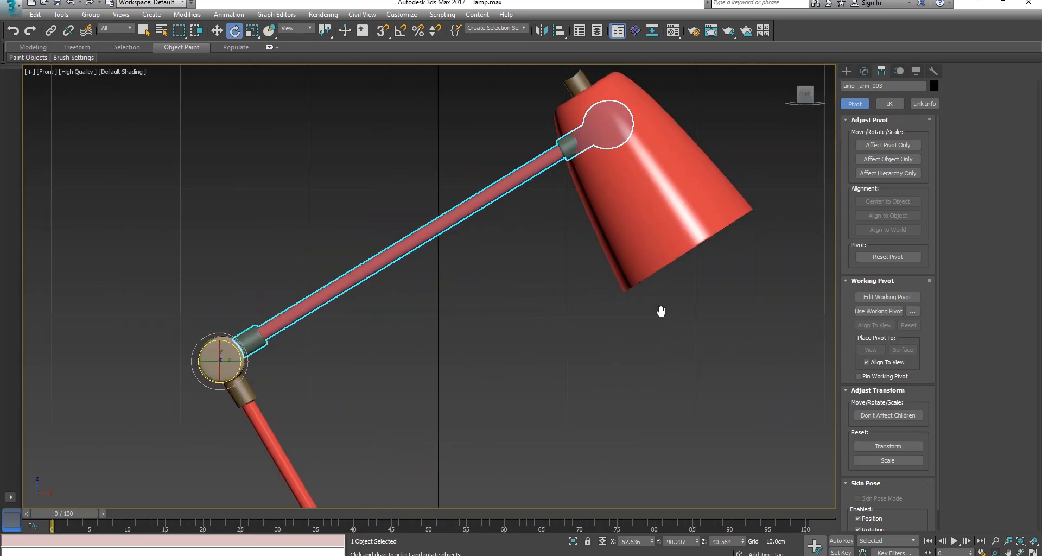
click(656, 312)
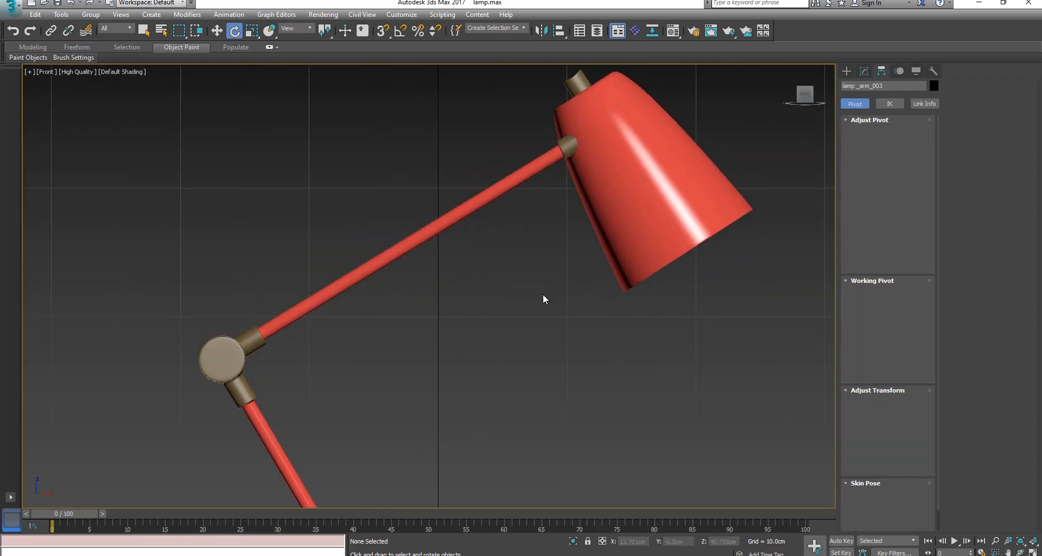
click(252, 337)
drag(239, 350, 230, 344)
middle_drag(563, 302, 497, 390)
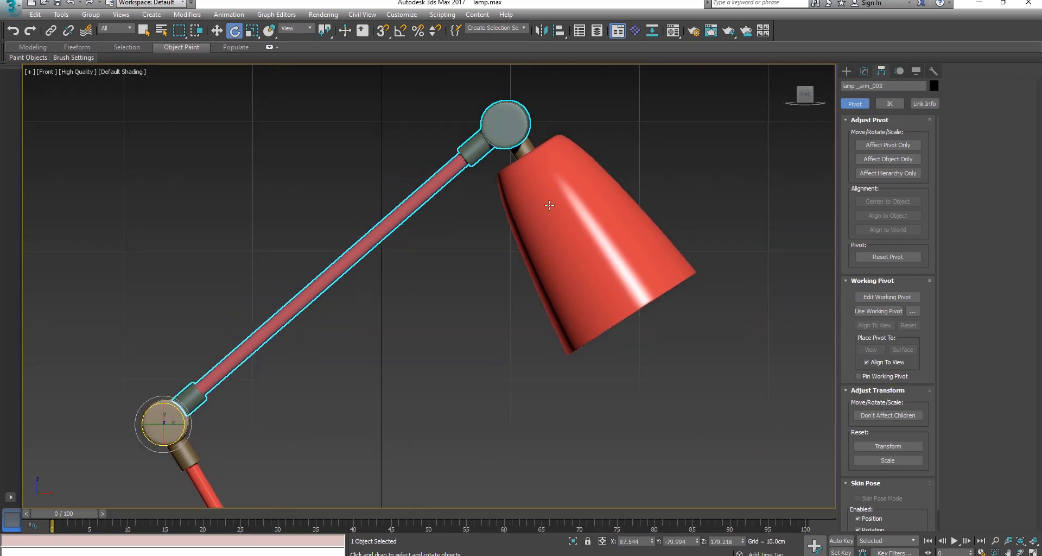
Shift the lamp shade slightly in the front view so its neck sits against the upper arm's end joint
click(549, 205)
scroll(550, 206, up, 2)
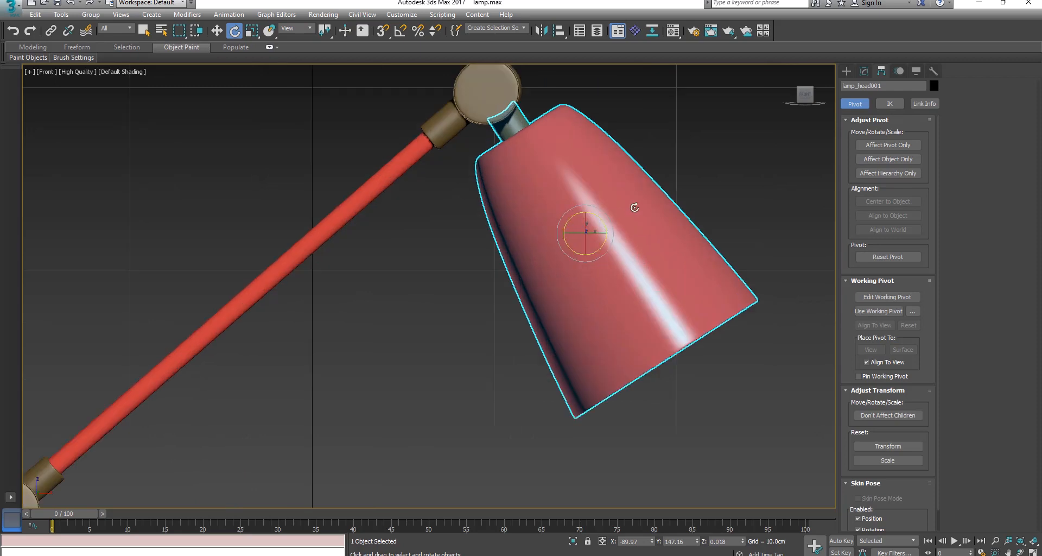
scroll(636, 207, up, 3)
middle_drag(648, 206, 639, 327)
scroll(638, 318, down, 2)
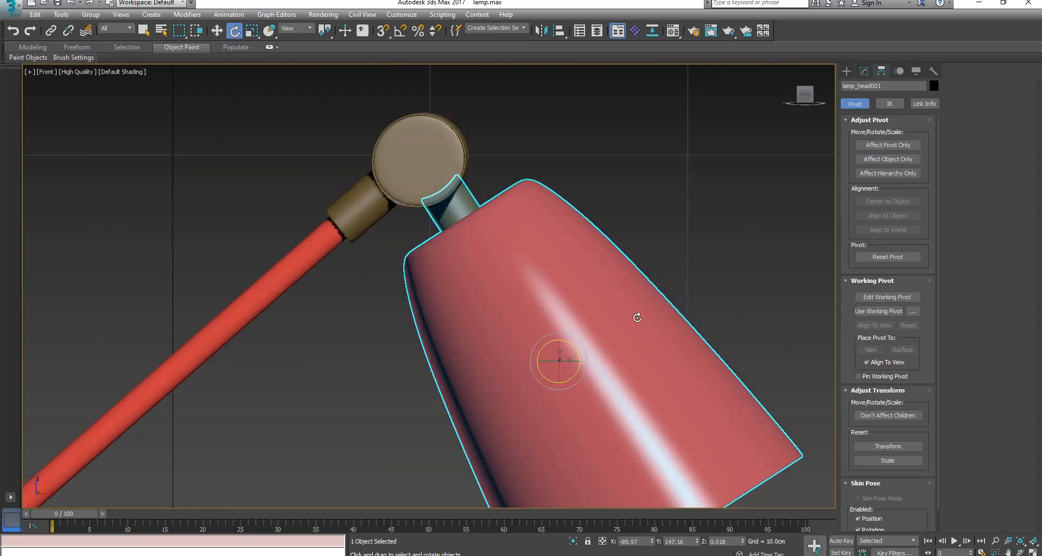
key(w)
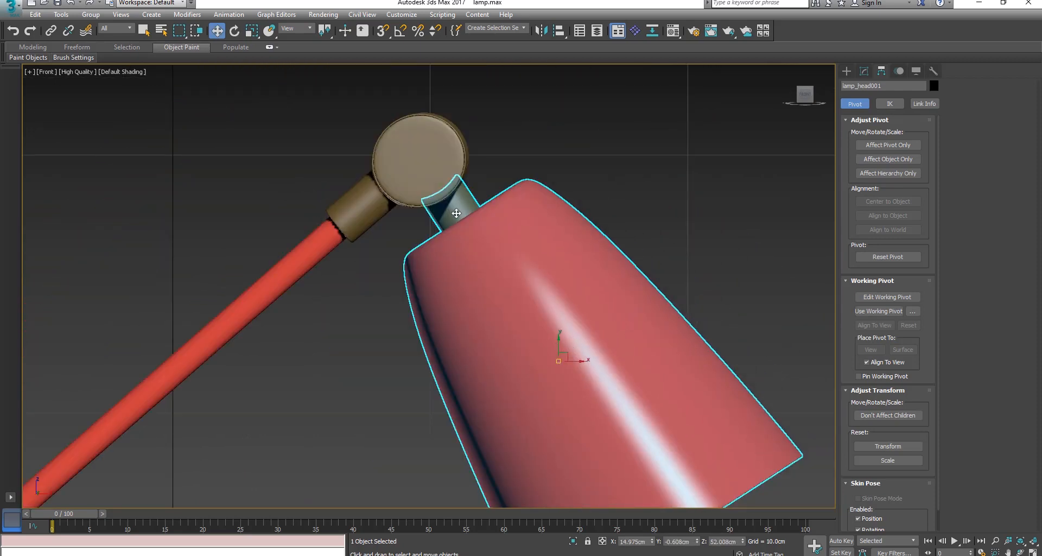
drag(560, 362, 561, 369)
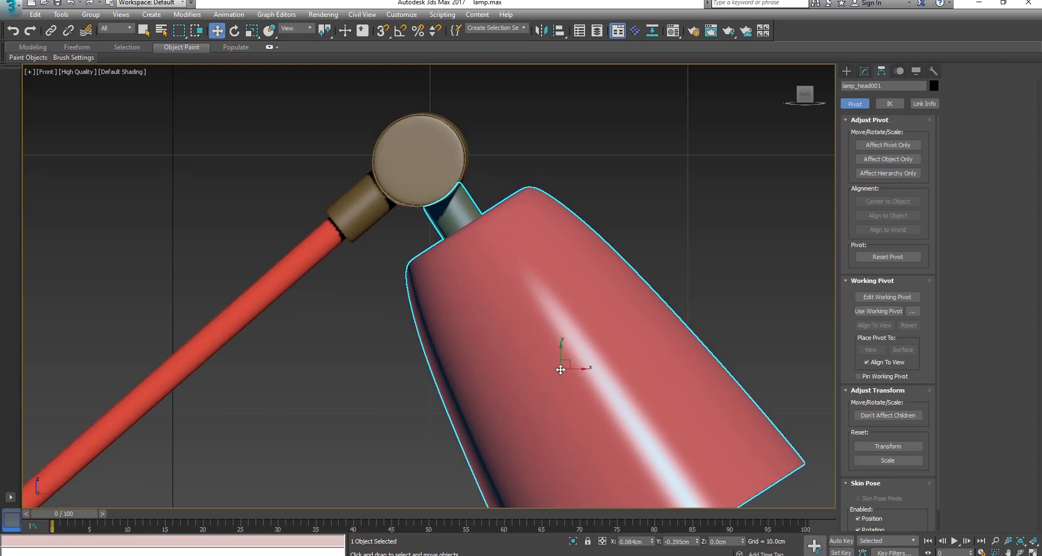
Move only the lamp shade's pivot to the center of the upper arm's end joint
click(889, 145)
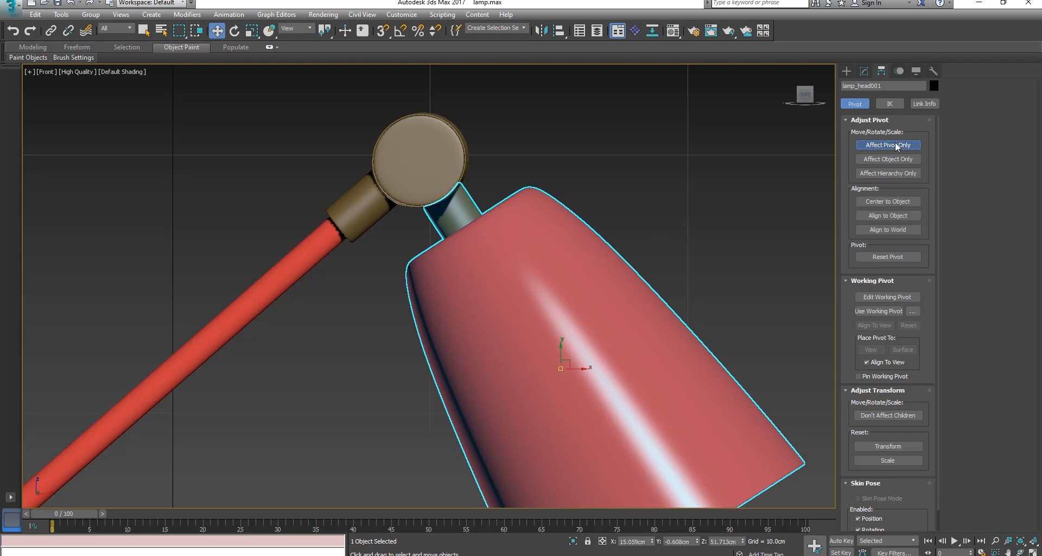
drag(561, 366, 437, 191)
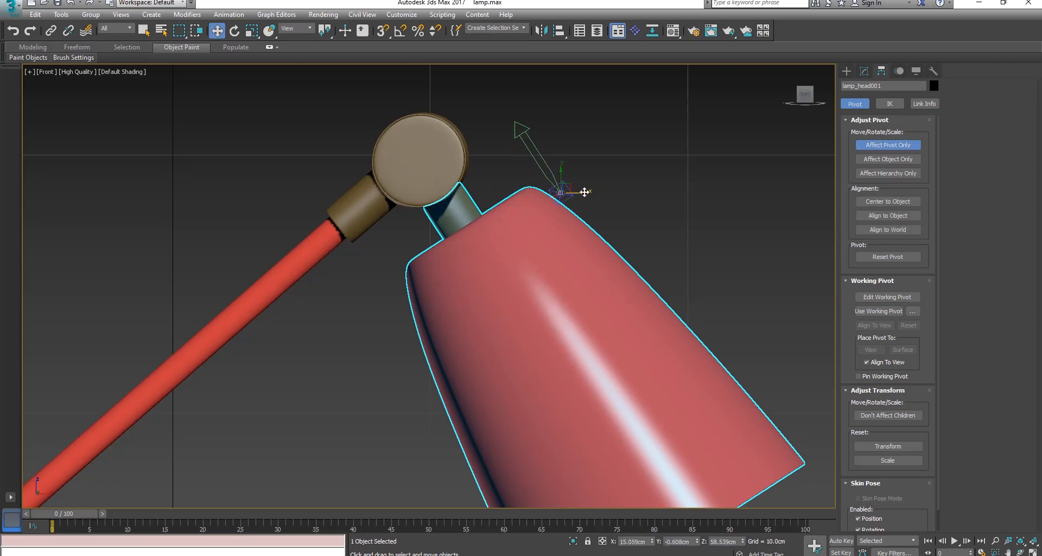
drag(542, 182, 419, 142)
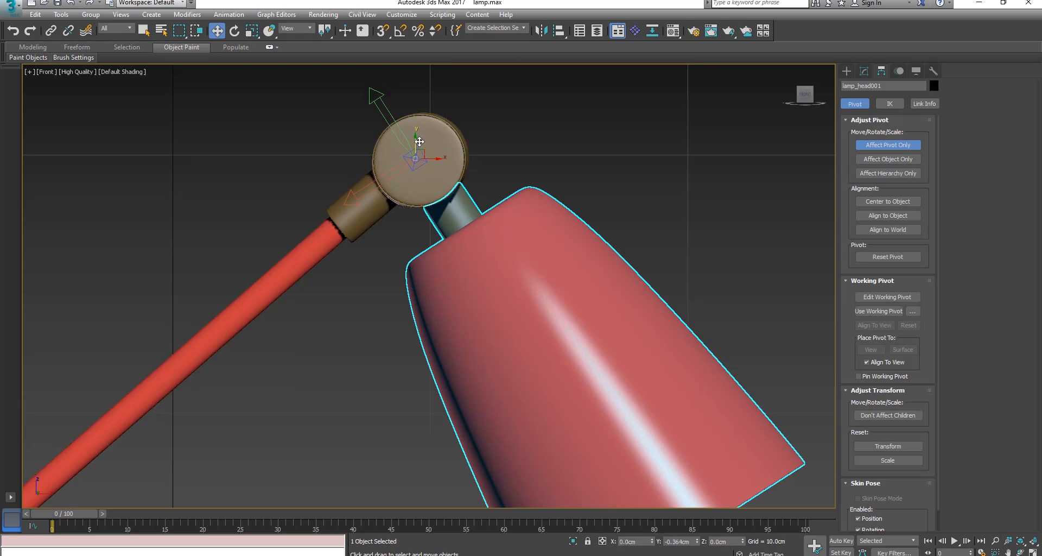
Examine the lamp shade's pivot against the arm's end joint from above, and finish the pivot editing
key(t)
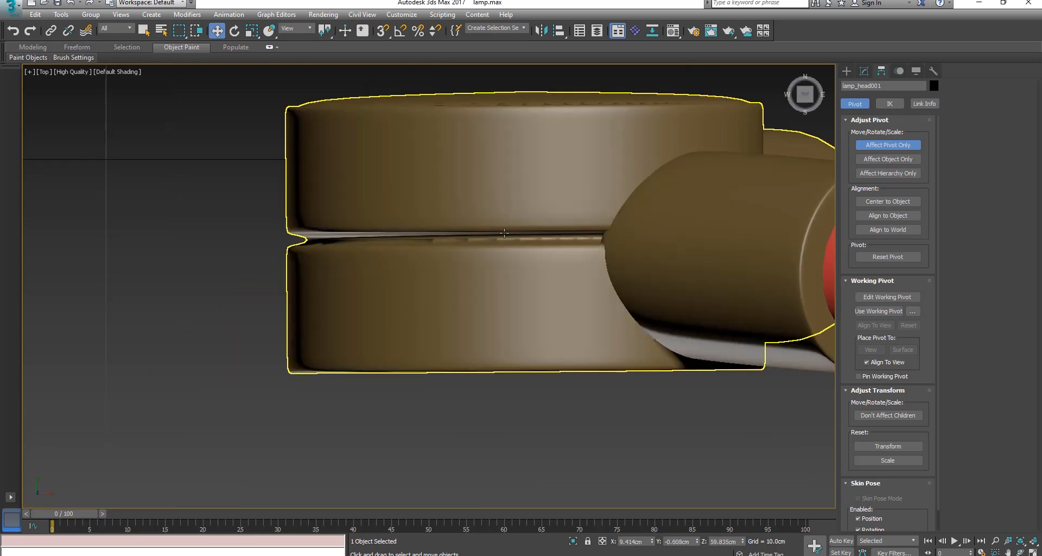
scroll(504, 232, down, 10)
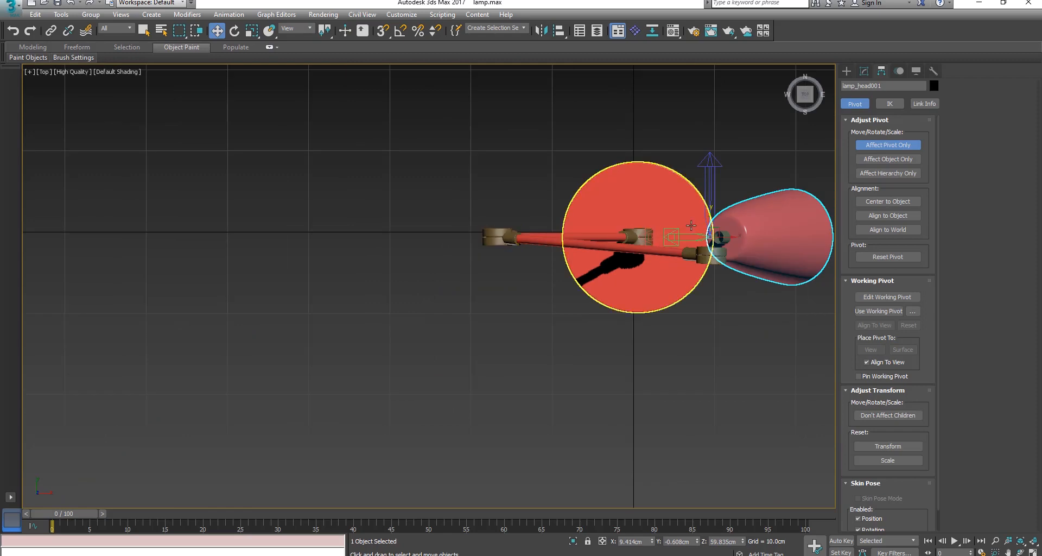
middle_drag(691, 225, 580, 227)
scroll(639, 253, up, 5)
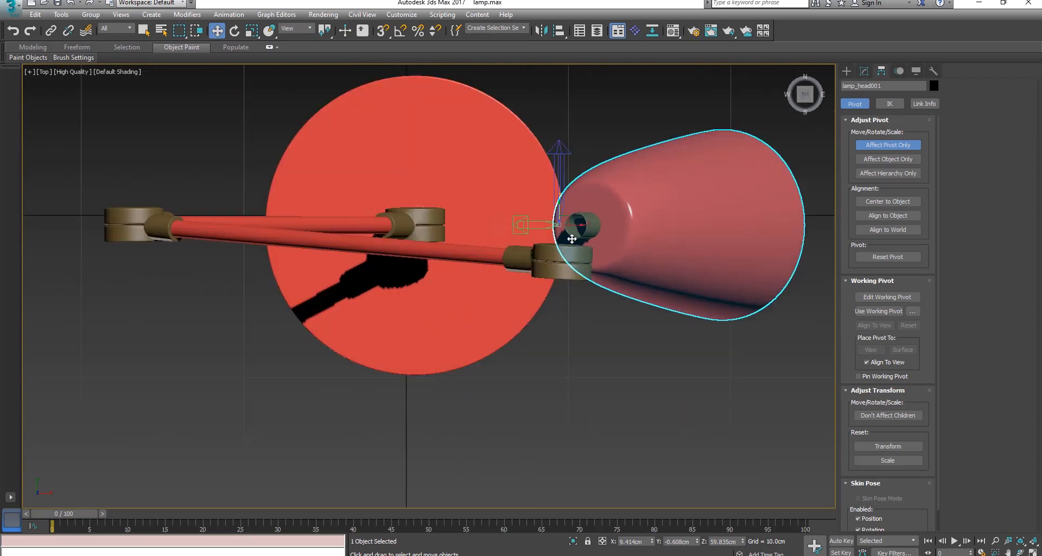
scroll(572, 238, down, 3)
middle_drag(620, 256, 659, 236)
click(881, 145)
scroll(683, 227, up, 3)
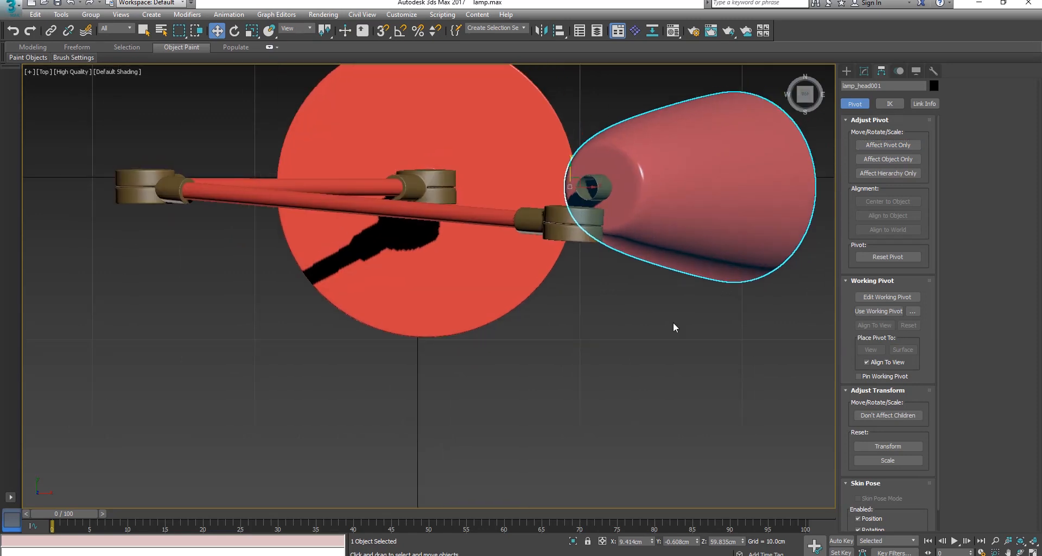
Rotate the upper arm about the elbow in the top view to line its end joint up with the lamp shade's neck
click(140, 223)
click(180, 185)
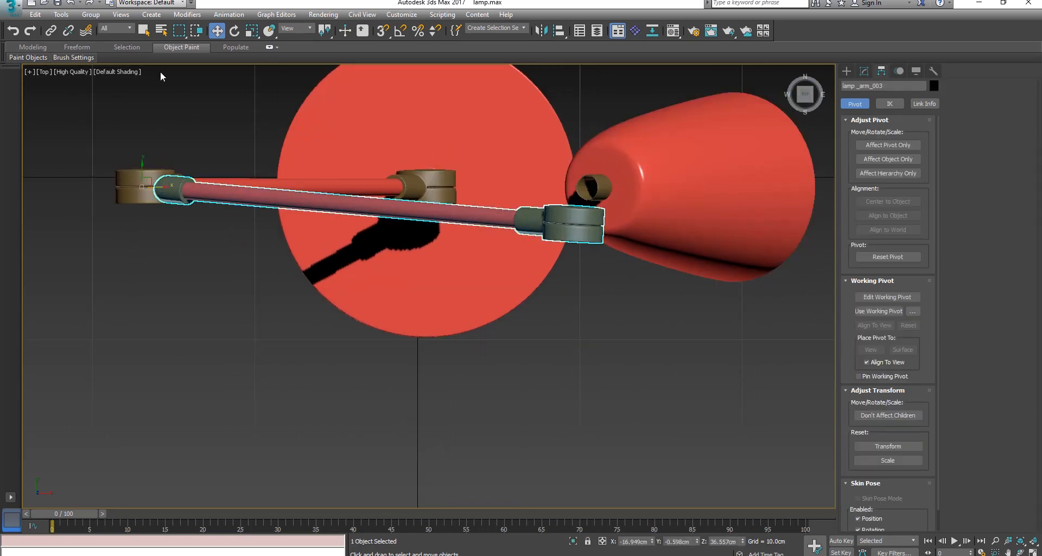
click(235, 31)
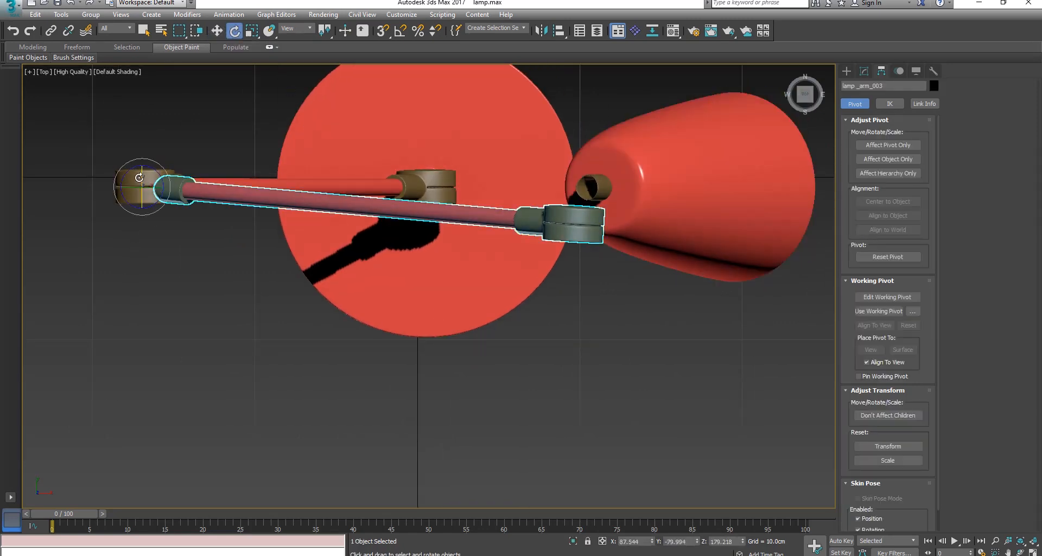
drag(139, 175, 137, 171)
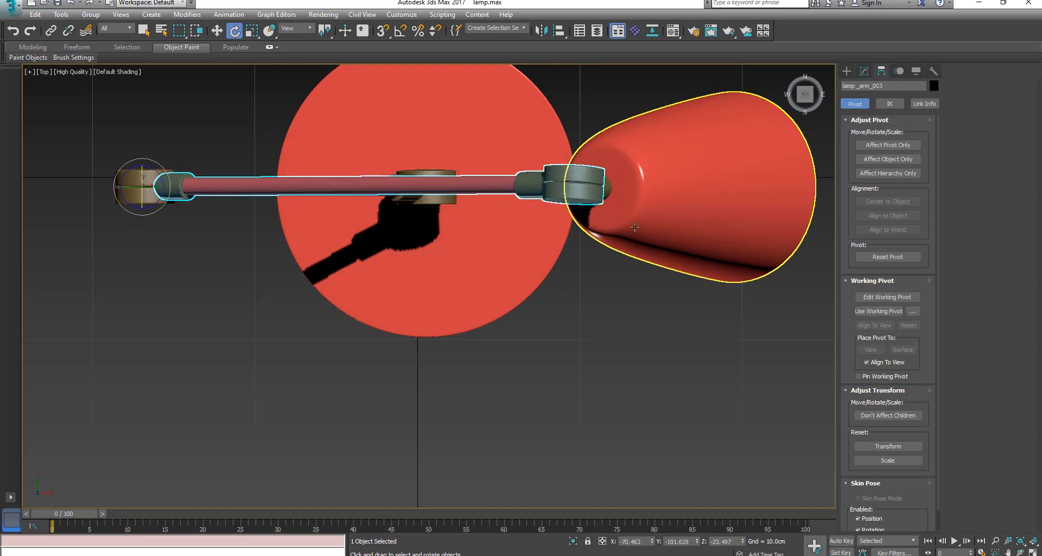
Try rotating the lamp shade upward about the upper arm's end joint in the front view to test its pivot
click(678, 227)
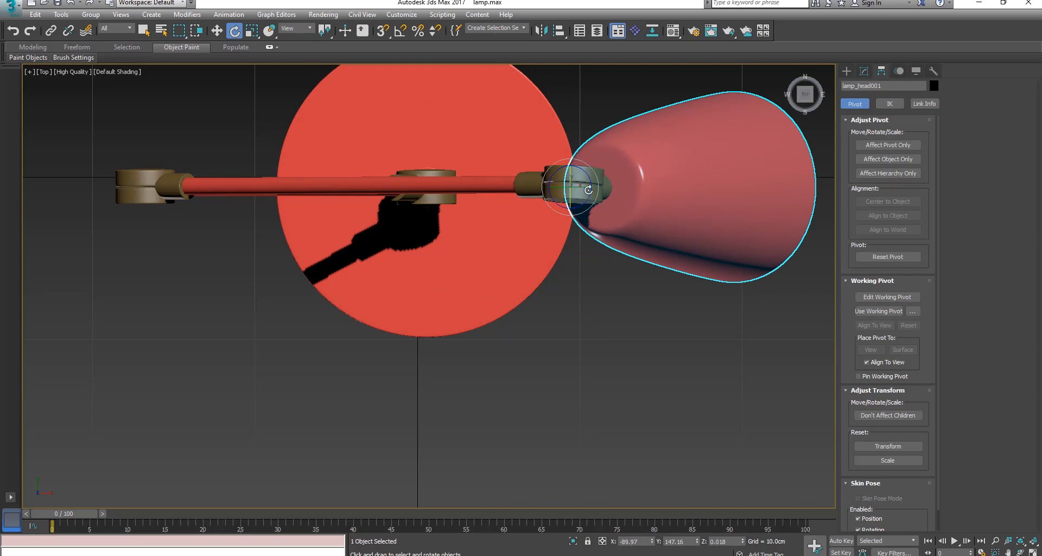
alt+middle_drag(700, 242, 655, 158)
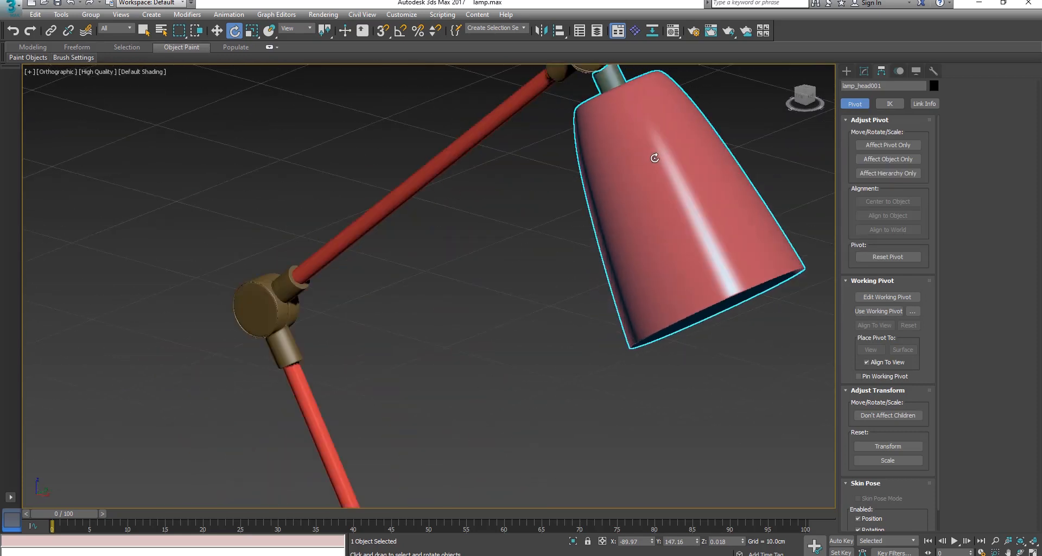
key(p)
scroll(409, 210, down, 3)
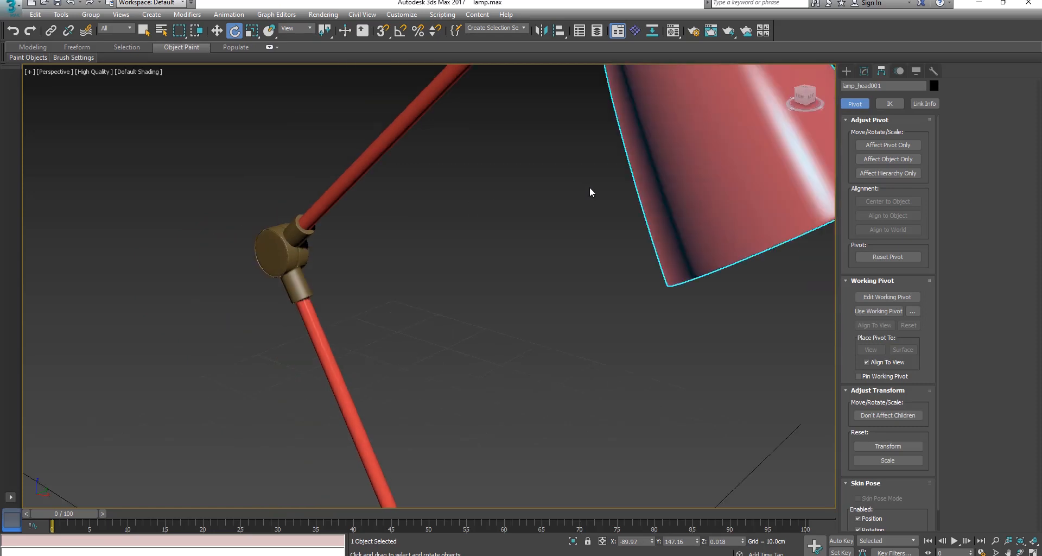
key(f)
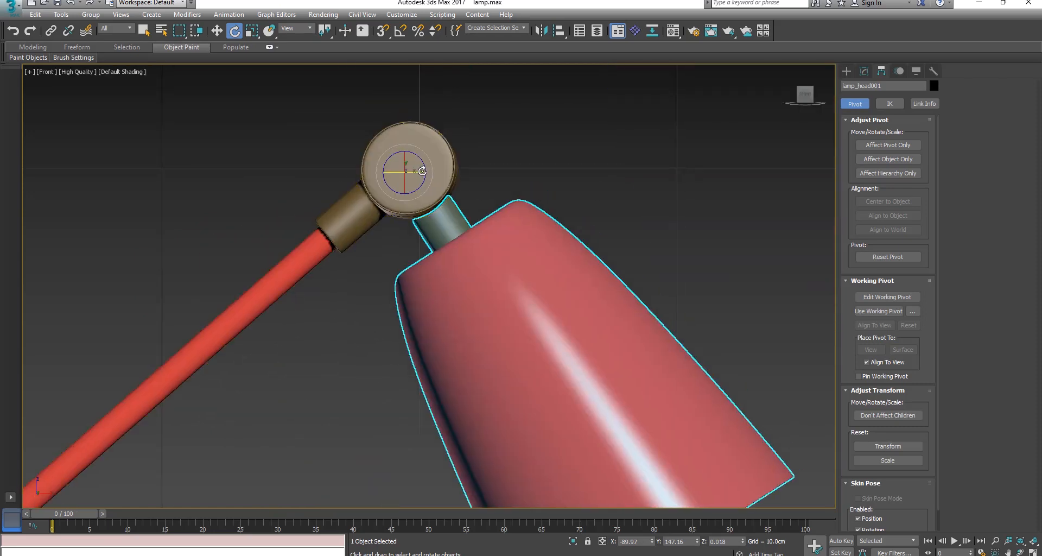
drag(422, 171, 449, 109)
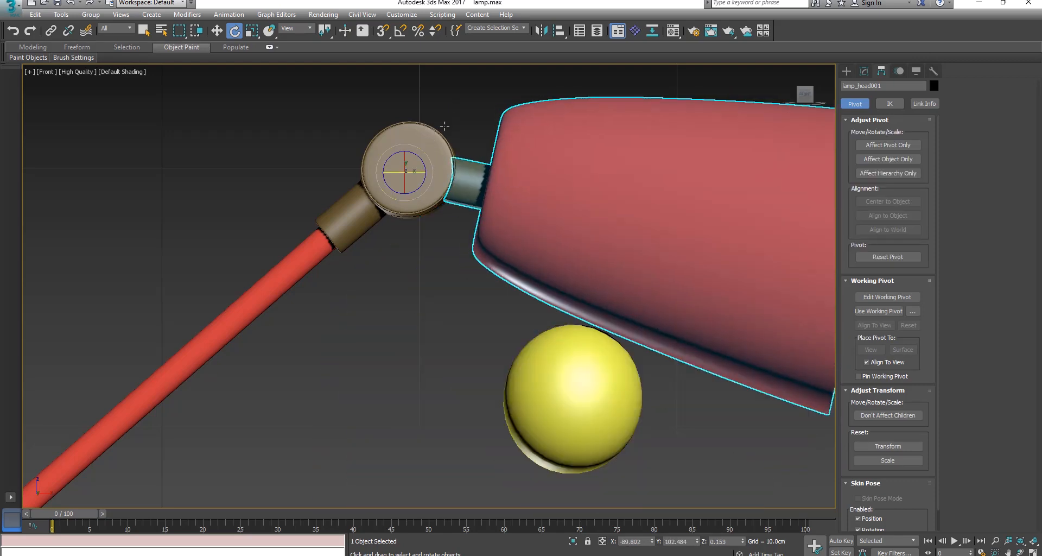
Check the rotated lamp shade and its bulb in the perspective view, and undo the shade's rotation
key(p)
scroll(435, 182, down, 7)
alt+middle_drag(520, 209, 463, 250)
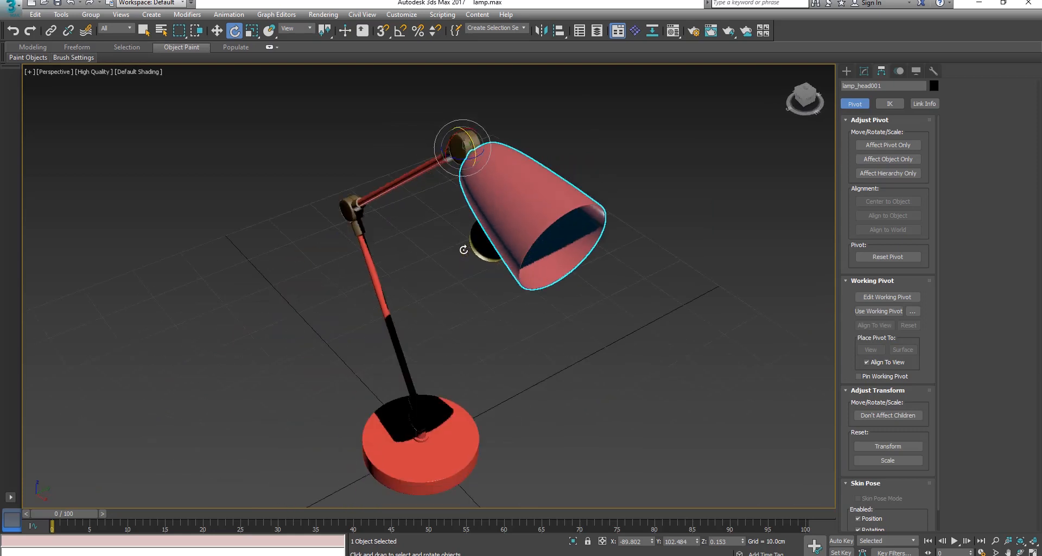
drag(478, 166, 496, 205)
alt+middle_drag(553, 259, 555, 261)
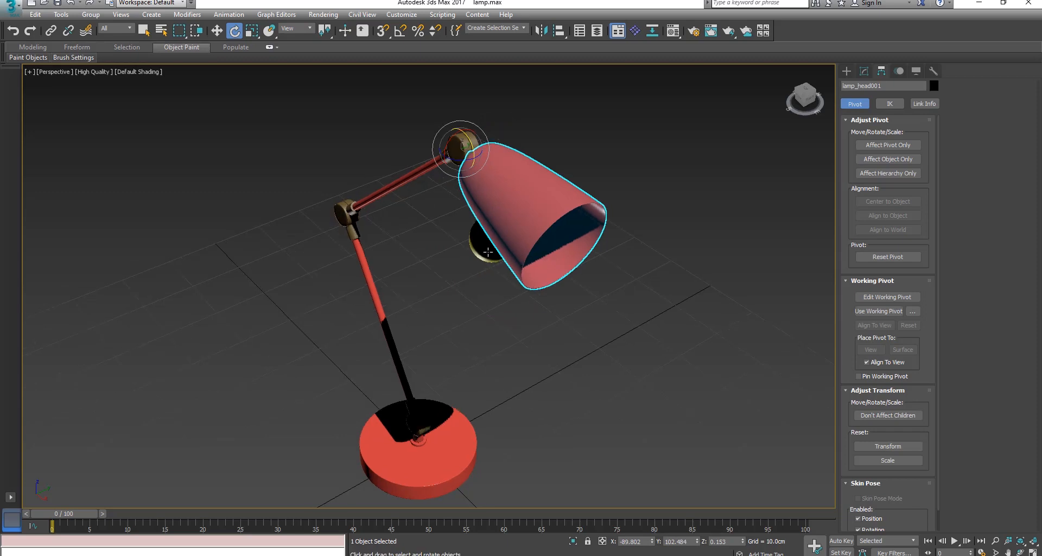
alt+middle_drag(487, 251, 565, 212)
key(ctrl+z)
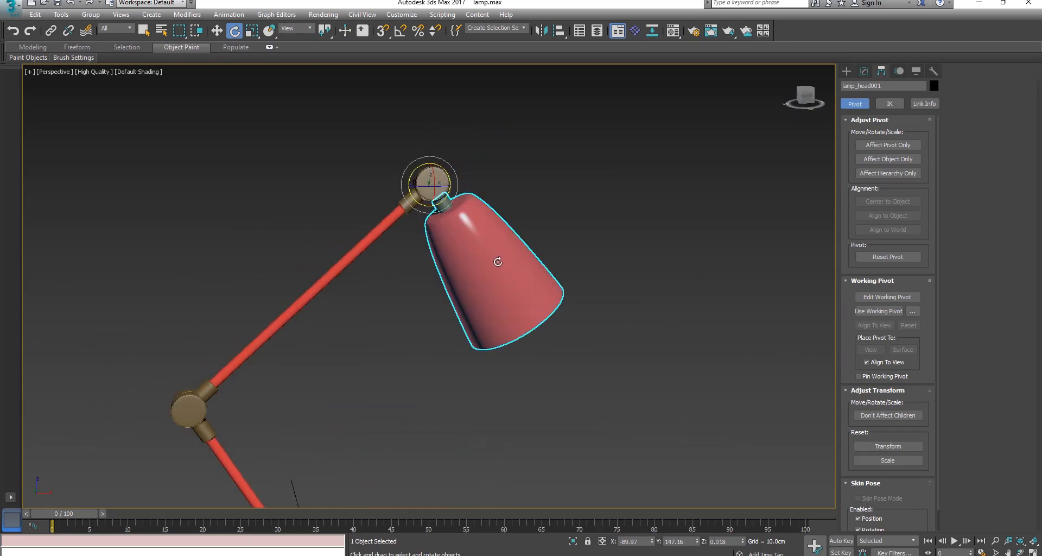
Select the whole lamp and place one independent copy of it alongside the original on the X axis
scroll(540, 300, down, 5)
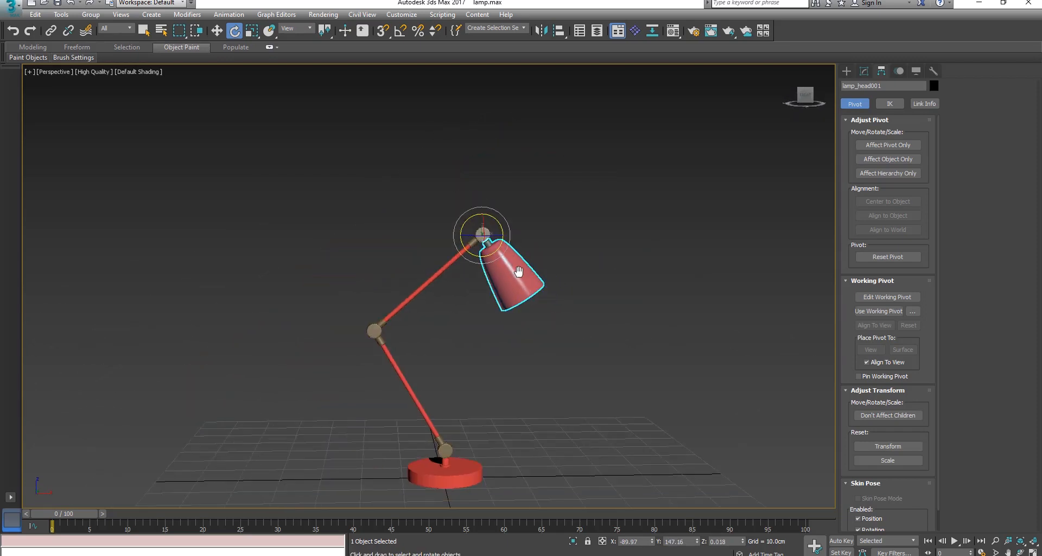
middle_drag(477, 360, 399, 309)
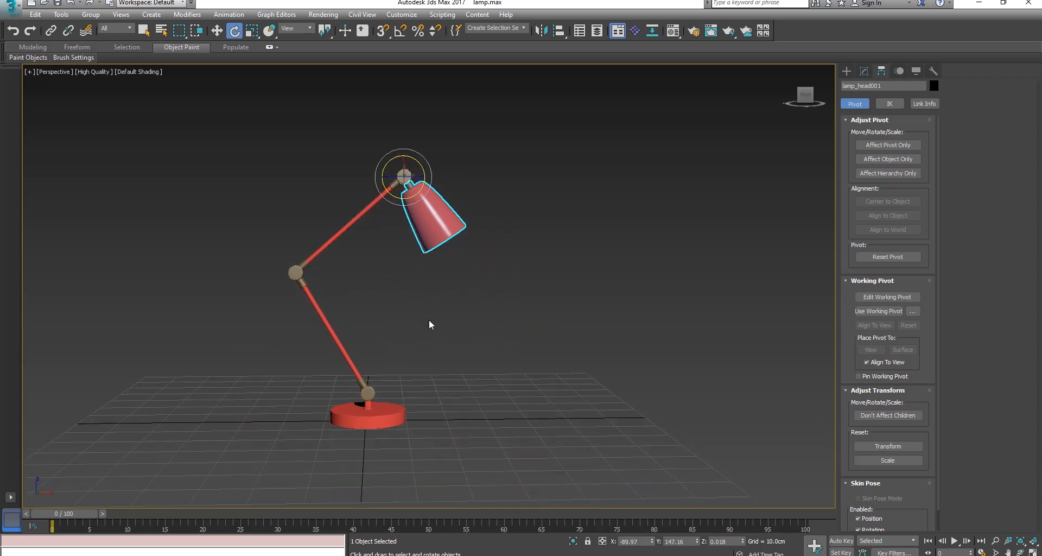
scroll(418, 319, up, 1)
scroll(419, 324, up, 1)
key(w)
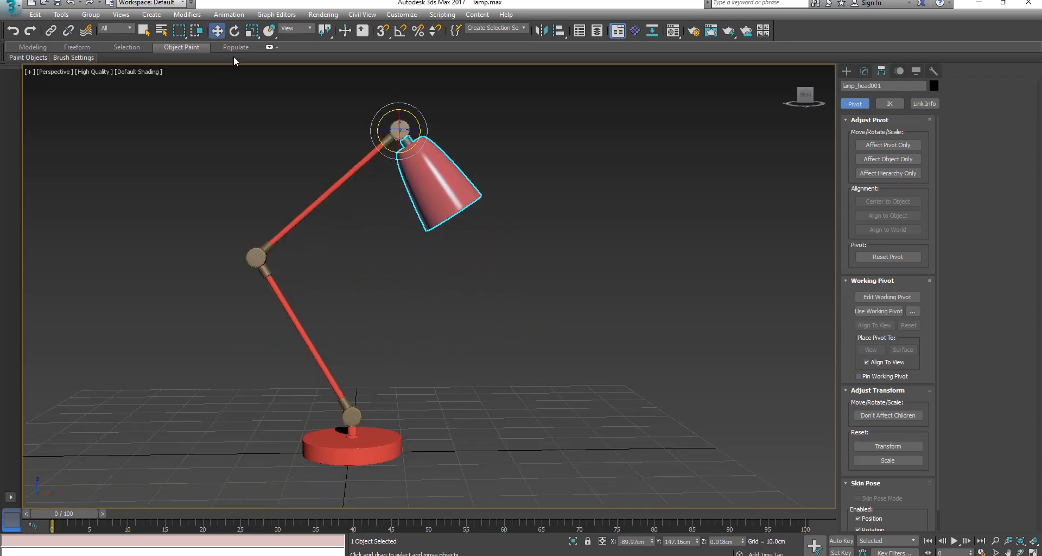
middle_drag(415, 270, 413, 271)
click(413, 272)
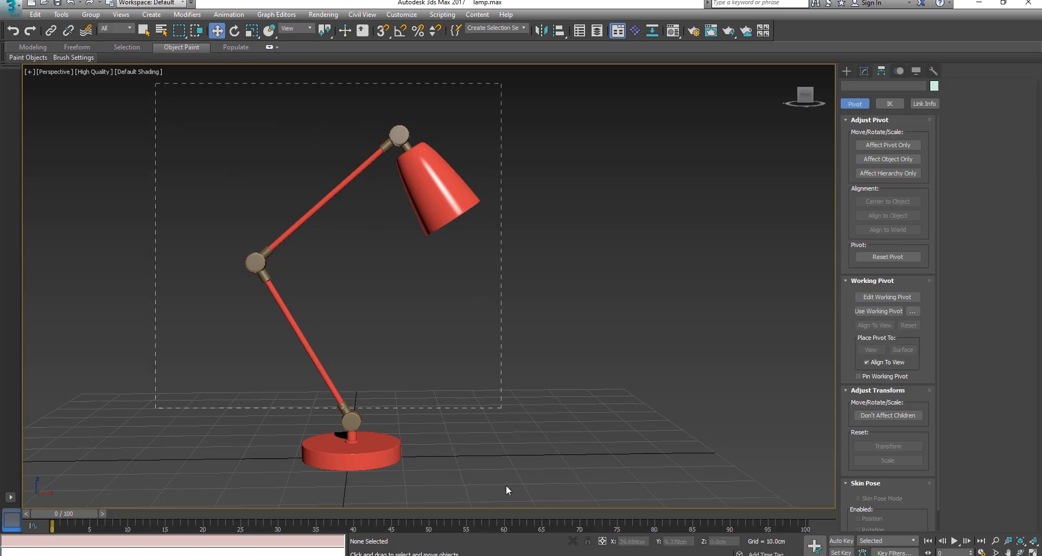
drag(510, 490, 509, 491)
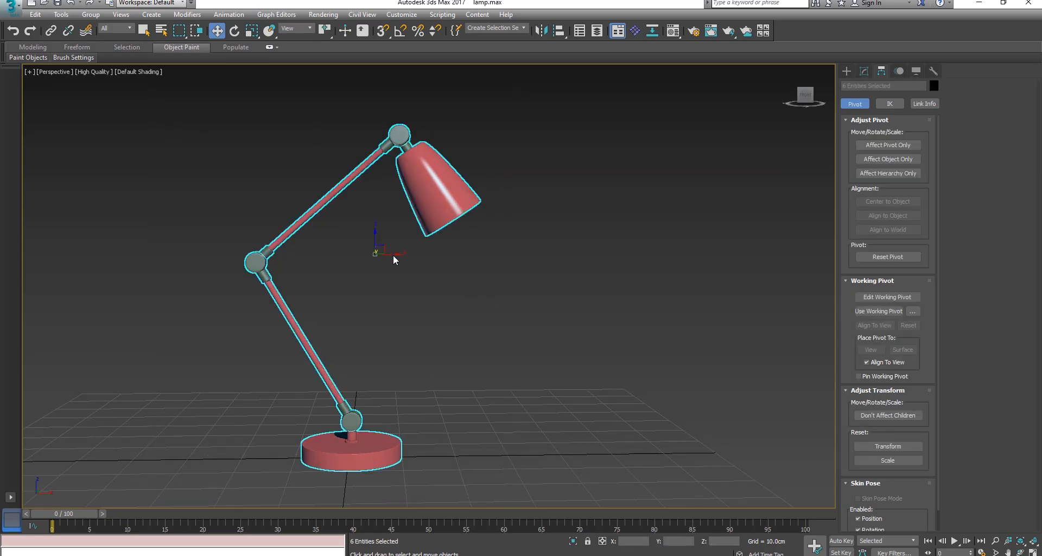
shift+drag(394, 260, 811, 263)
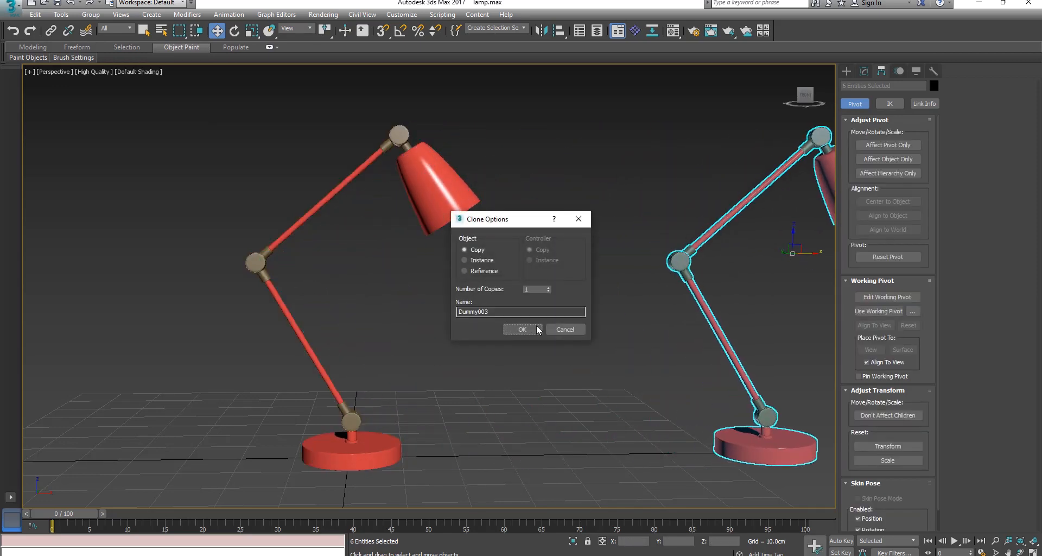
click(533, 327)
scroll(532, 327, down, 4)
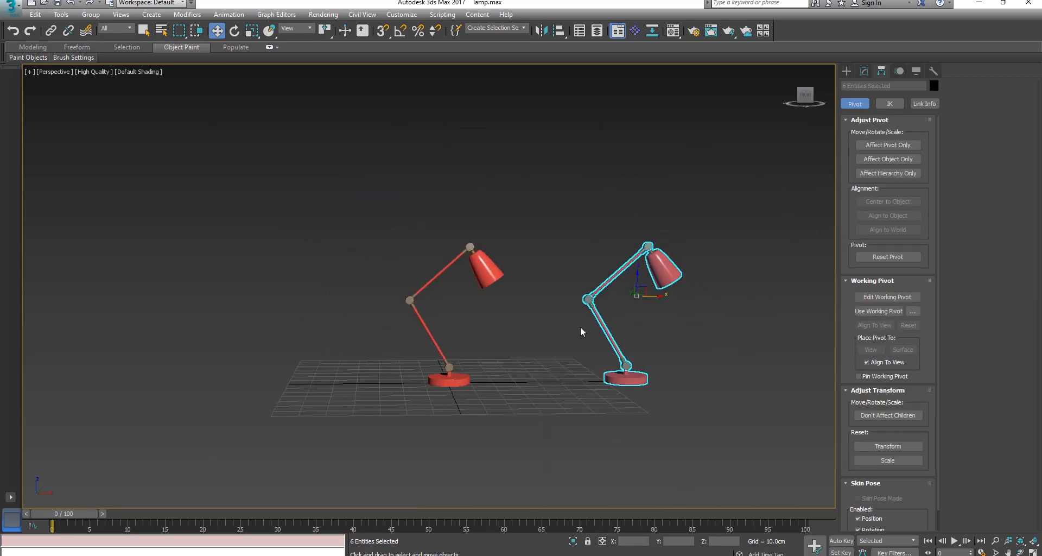
scroll(506, 277, up, 3)
middle_drag(505, 406, 458, 377)
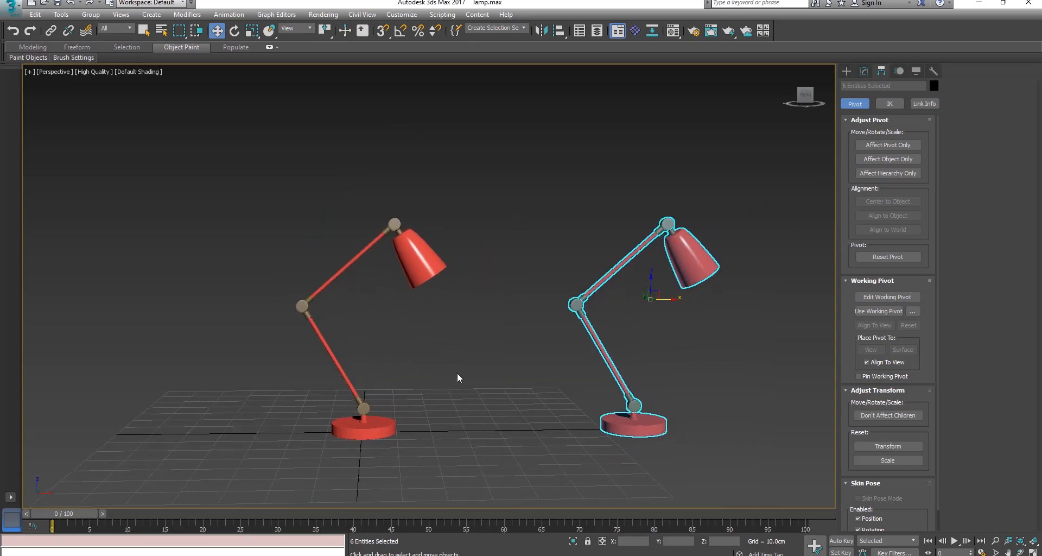
click(697, 296)
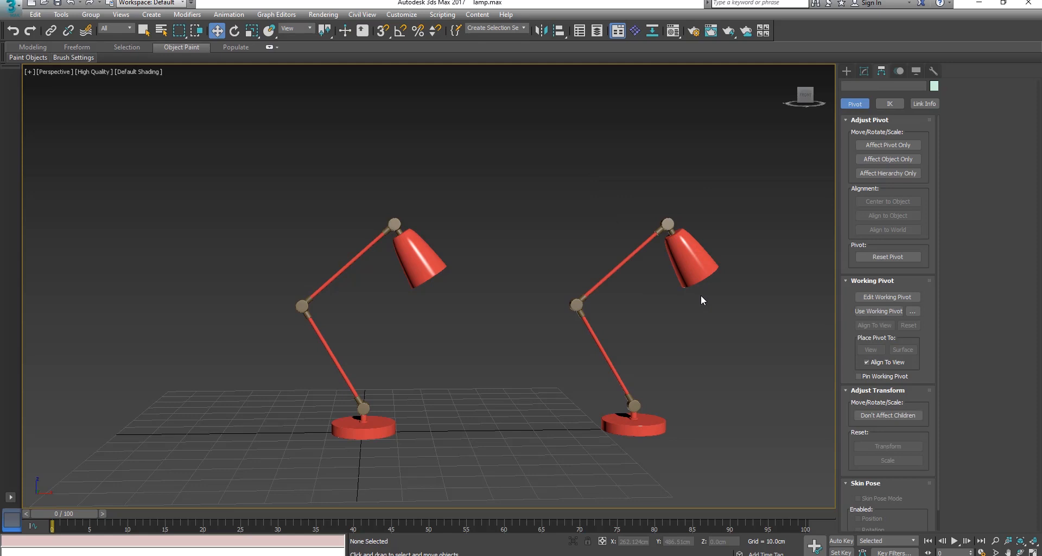
Link the original lamp's parts in a chain: shade to upper arm, upper arm to lower arm, and lower arm to base
scroll(370, 334, up, 8)
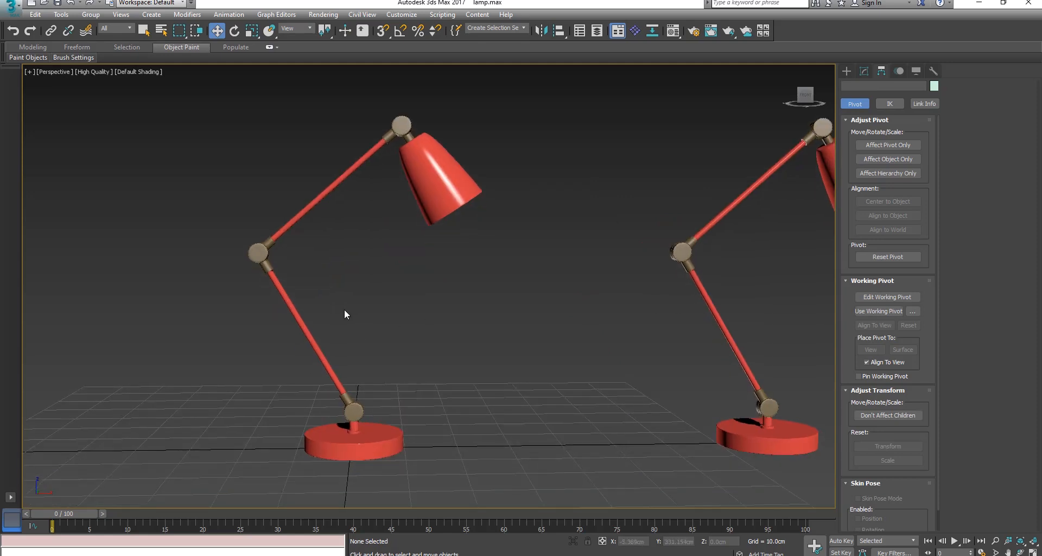
scroll(375, 324, down, 6)
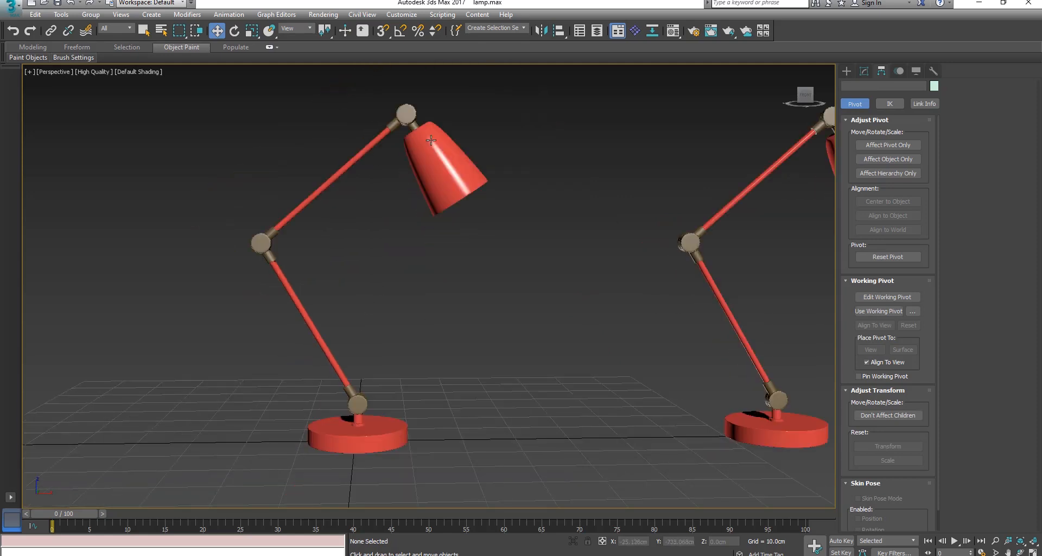
click(50, 31)
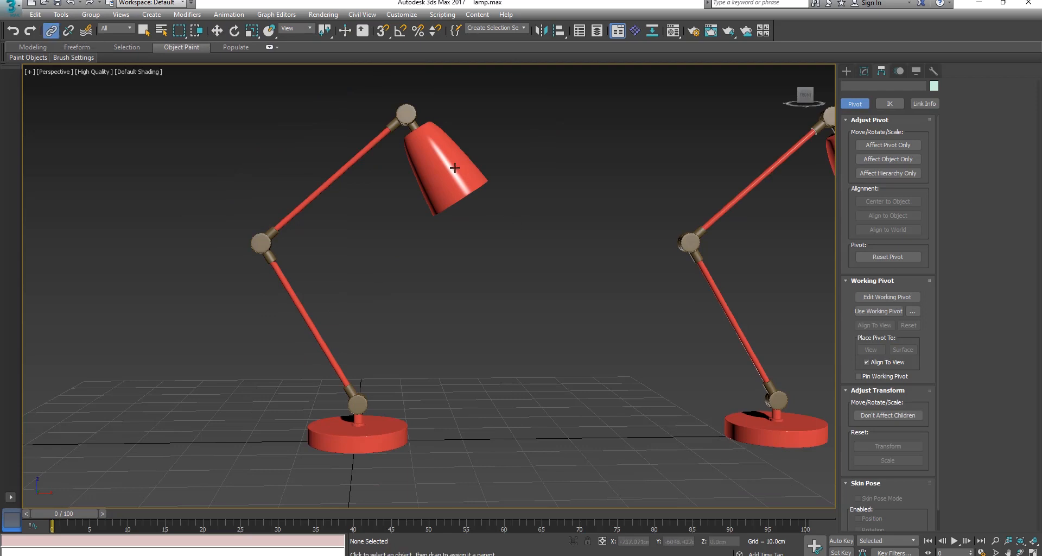
drag(454, 167, 402, 120)
drag(328, 188, 288, 291)
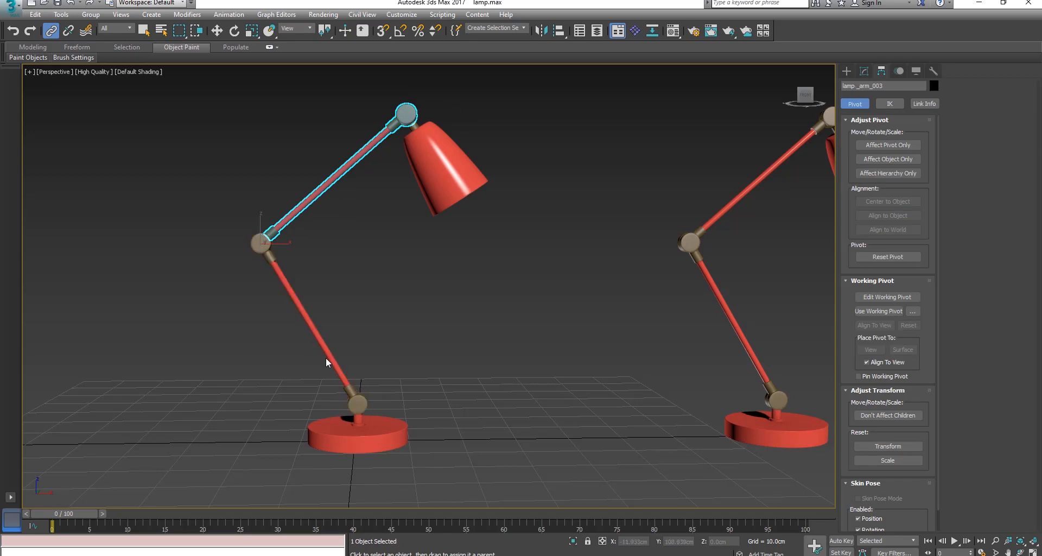
drag(326, 362, 397, 436)
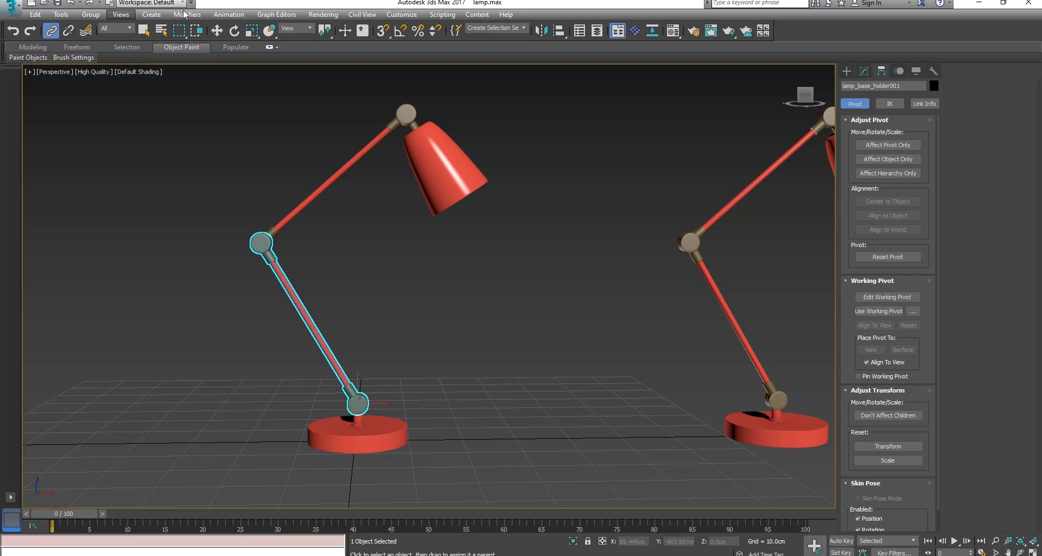
Test the links by rotating the original lamp's lower arm at the base and upper arm at the elbow, discarding both rotations
click(237, 34)
click(390, 349)
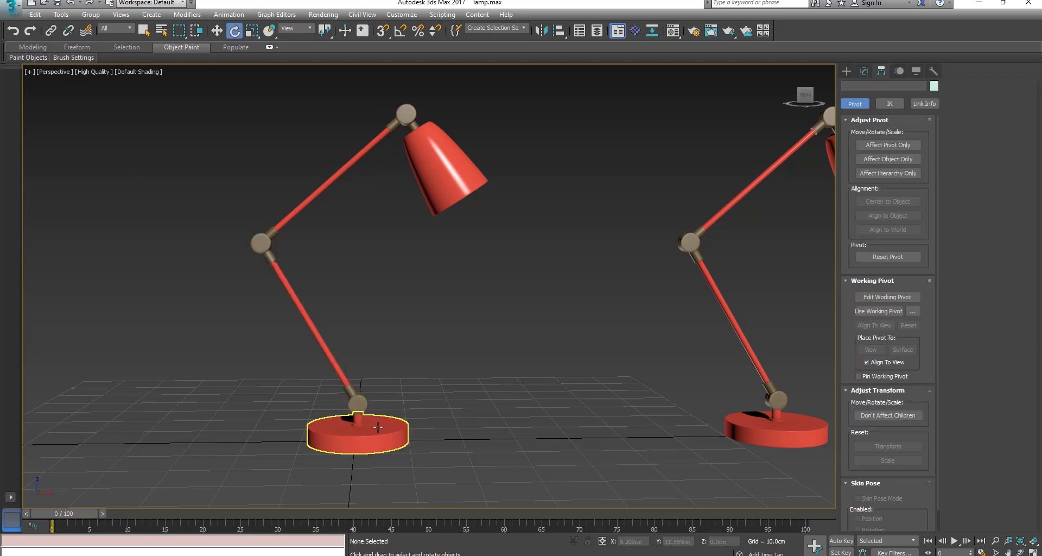
click(361, 403)
mouse_move(359, 400)
mouse_down()
mouse_move(366, 387)
mouse_move(358, 394)
mouse_up()
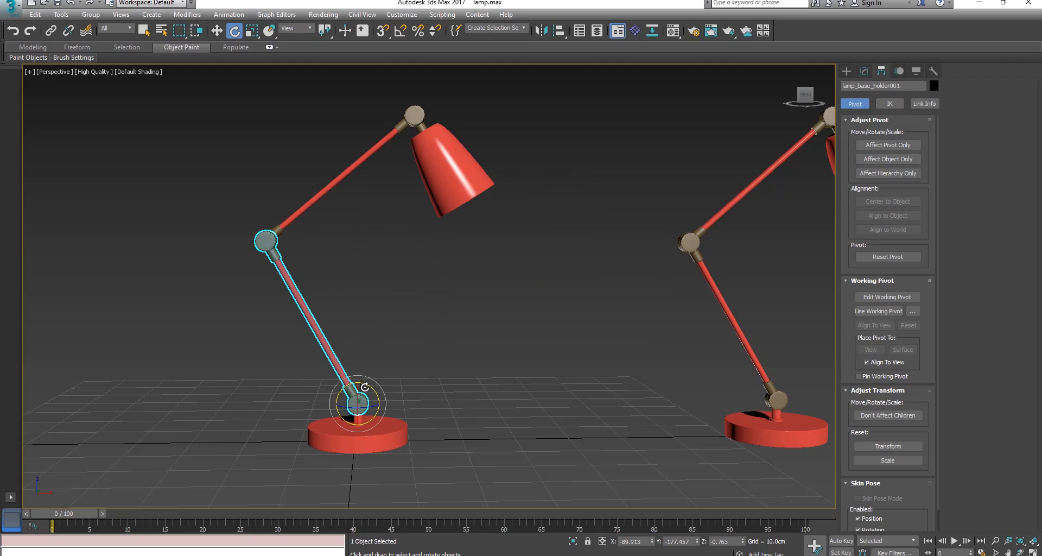
click(277, 232)
drag(276, 228, 274, 207)
right_click(275, 208)
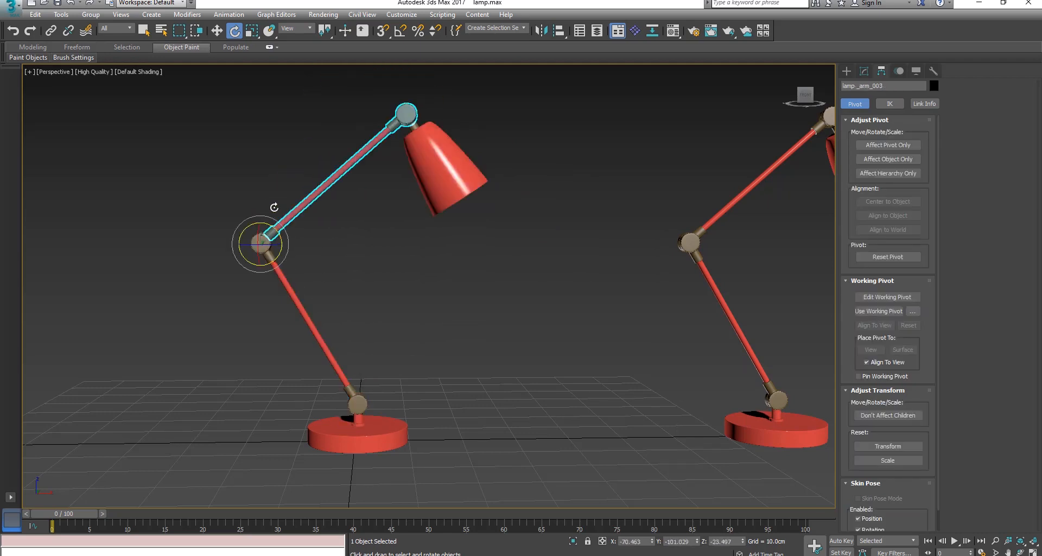
Link the light bulb inside the original lamp's shade to the shade
middle_drag(514, 272, 514, 346)
alt+middle_drag(439, 271, 411, 236)
scroll(411, 235, up, 5)
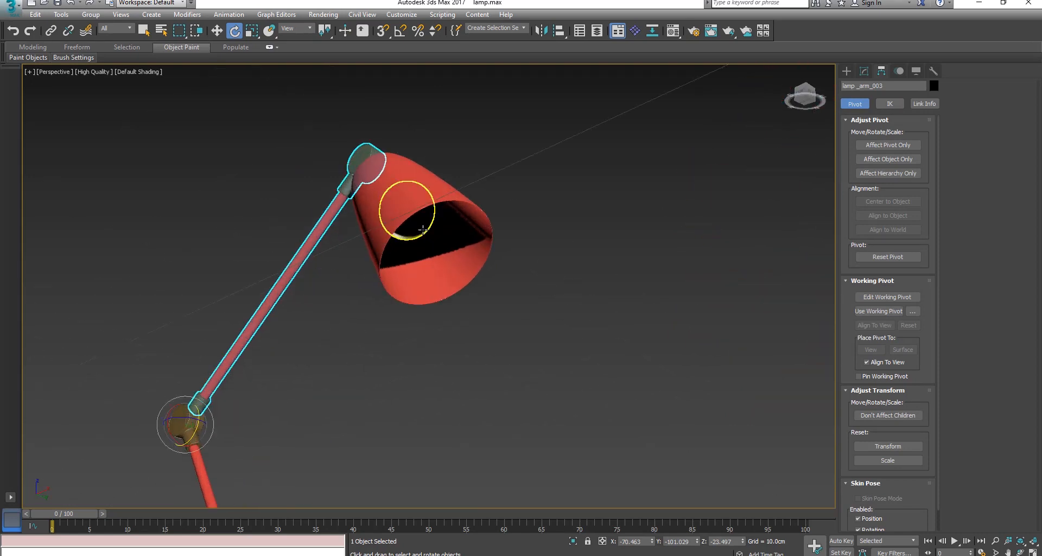
click(408, 217)
click(50, 31)
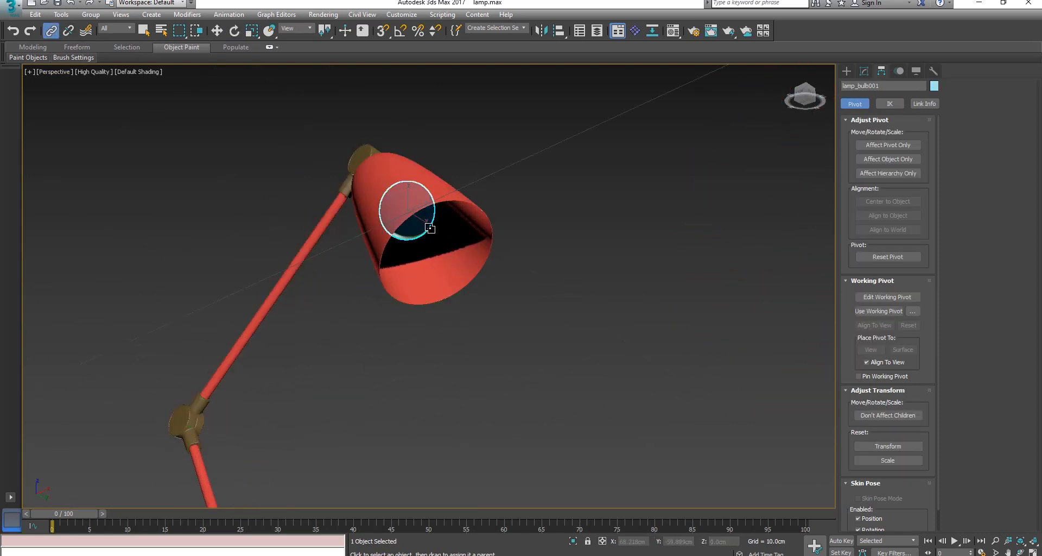
drag(472, 269, 477, 272)
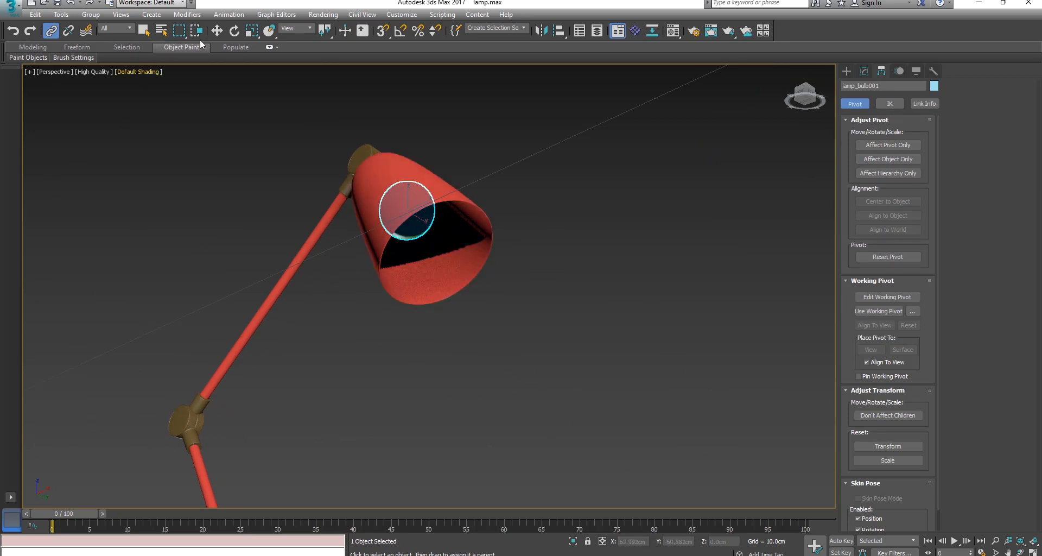
Rotate the original lamp's upper arm slightly downward about the elbow in the front view
click(234, 31)
scroll(391, 231, down, 8)
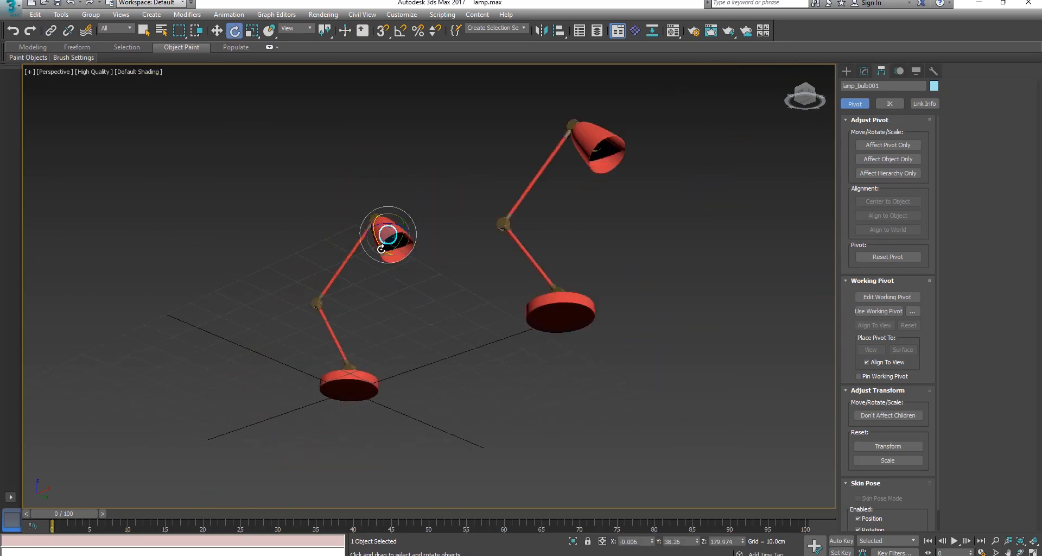
key(f)
scroll(388, 271, down, 6)
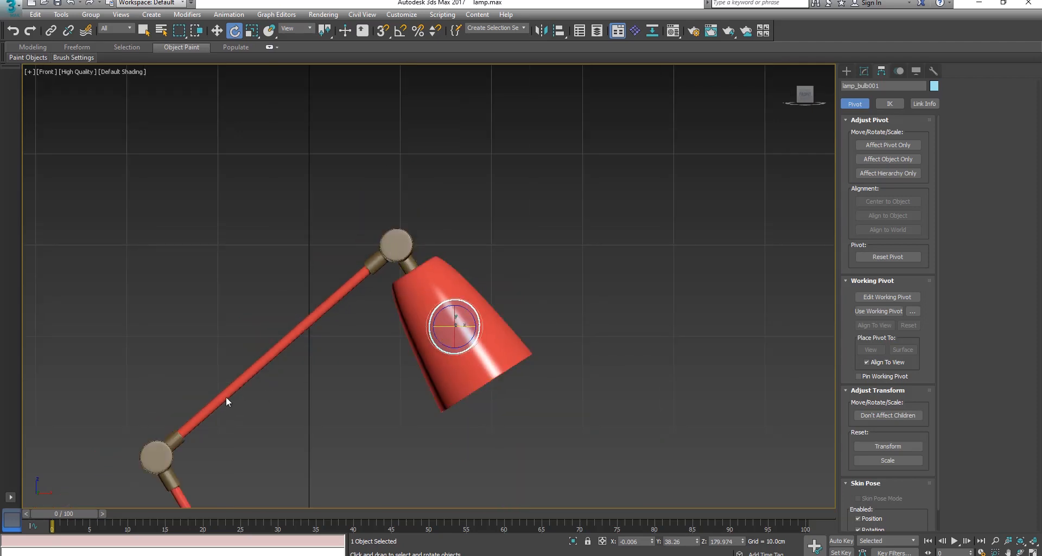
click(221, 397)
drag(179, 447, 149, 366)
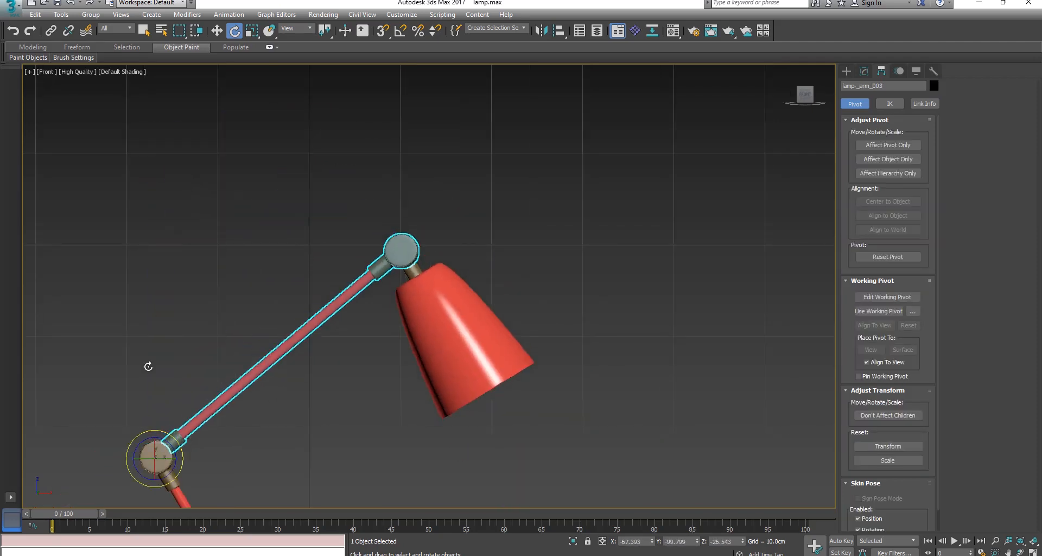
Try rotating the upper arm in wireframe display to check the bulb's link, undo the rotation, and restore default shading
click(118, 72)
click(163, 169)
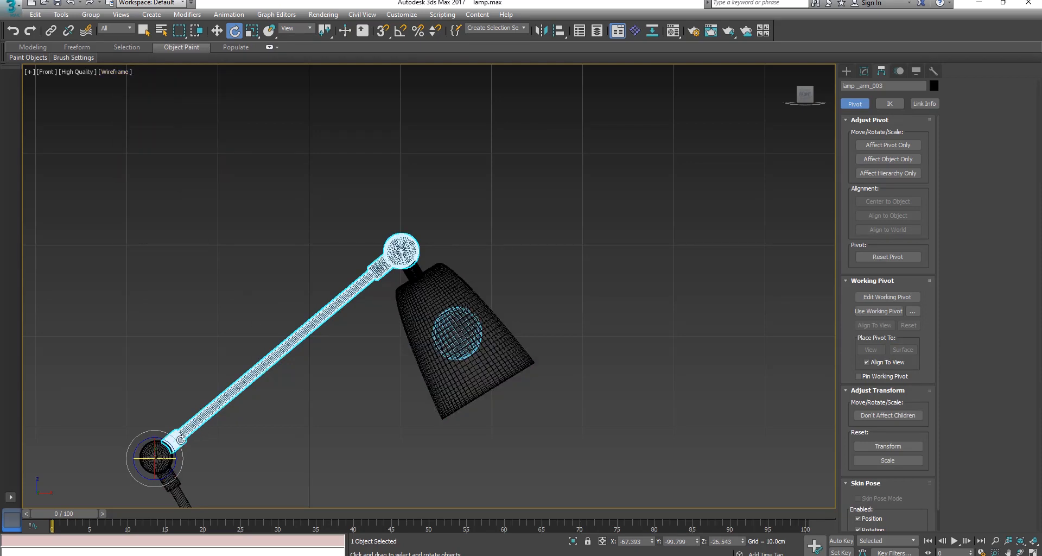
mouse_move(178, 442)
mouse_down()
mouse_move(164, 421)
mouse_move(179, 439)
mouse_up()
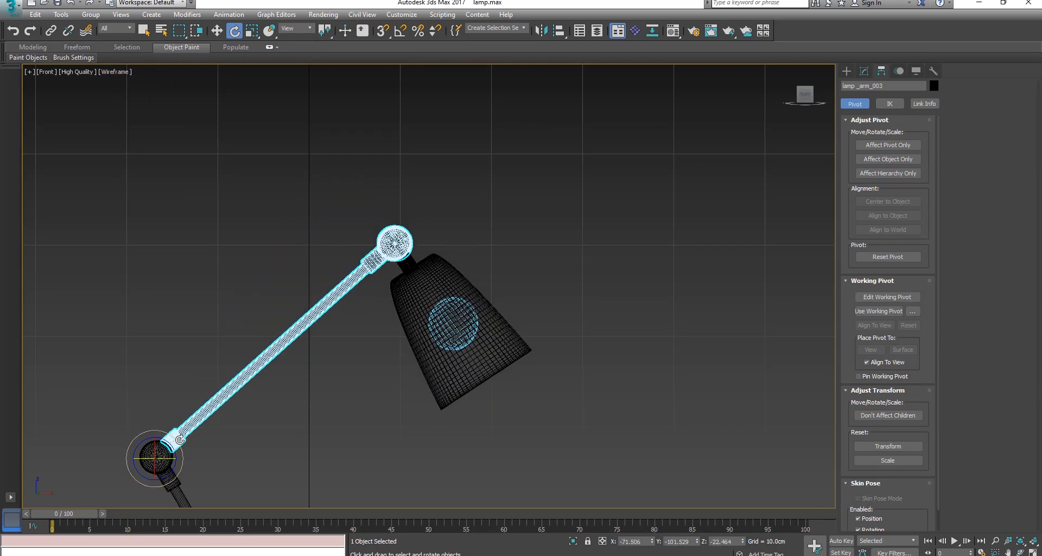
key(ctrl+z)
click(117, 72)
click(139, 84)
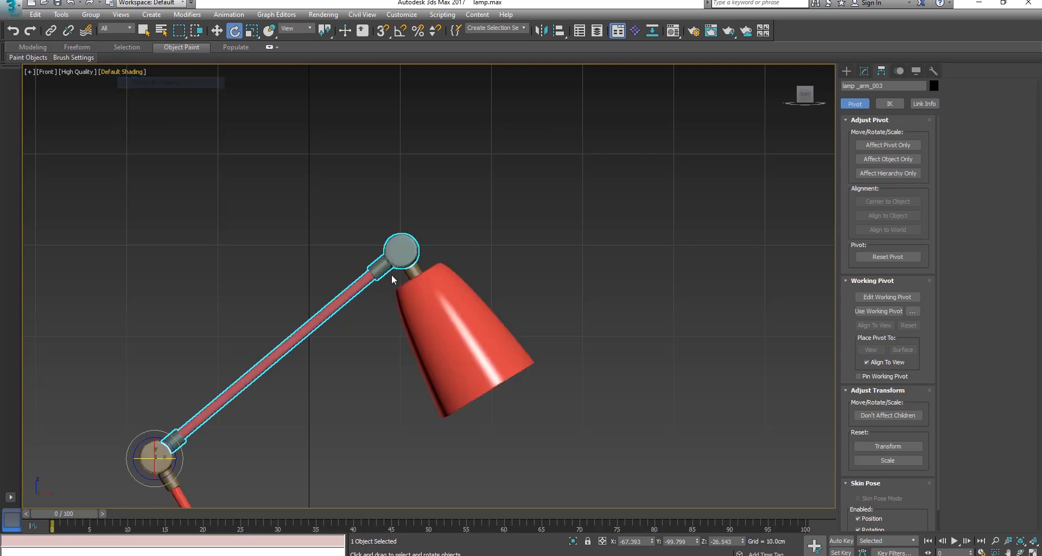
scroll(430, 328, down, 6)
key(p)
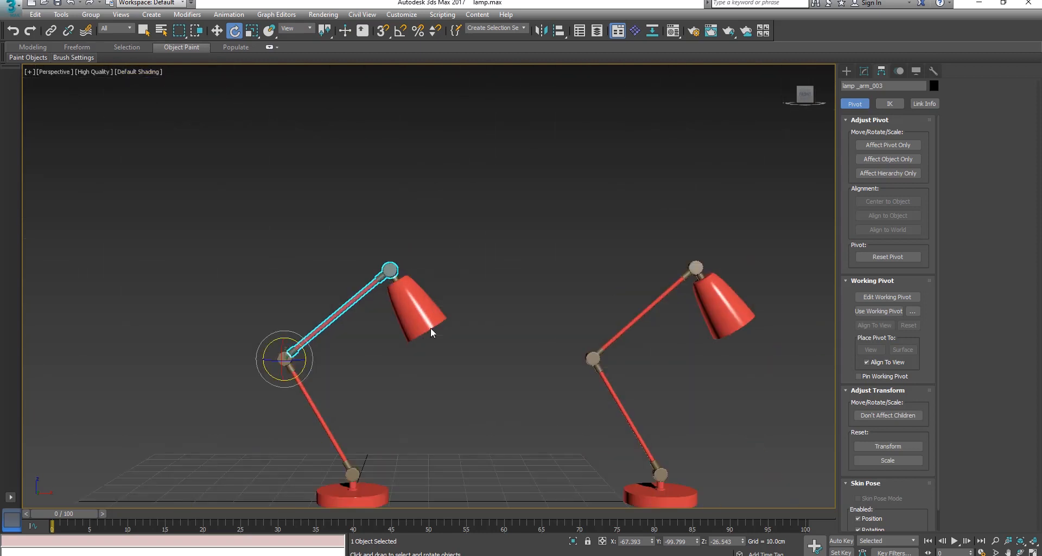
scroll(432, 347, down, 3)
alt+middle_drag(444, 393, 380, 398)
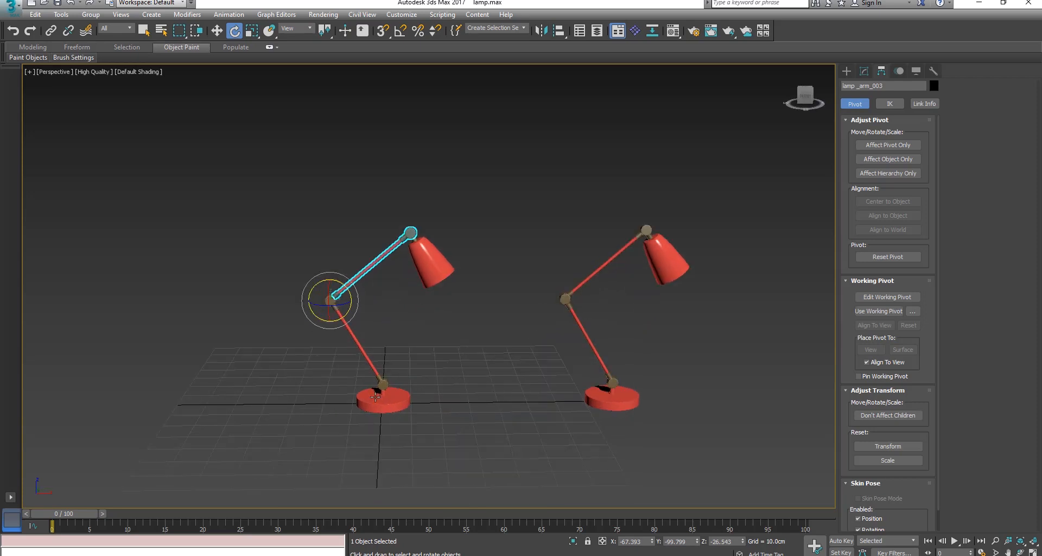
scroll(380, 399, up, 3)
click(217, 31)
alt+middle_drag(464, 314, 462, 302)
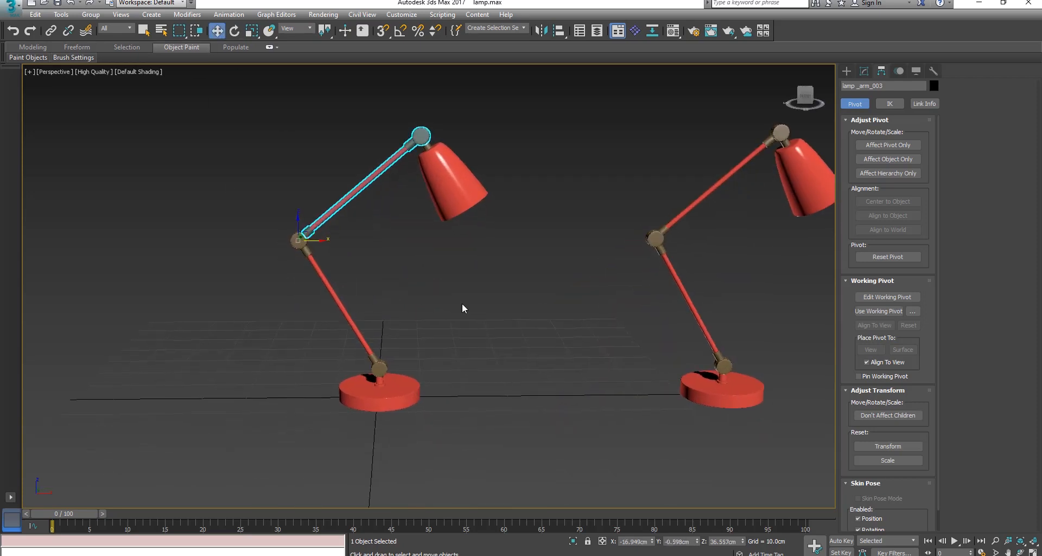
scroll(445, 347, up, 3)
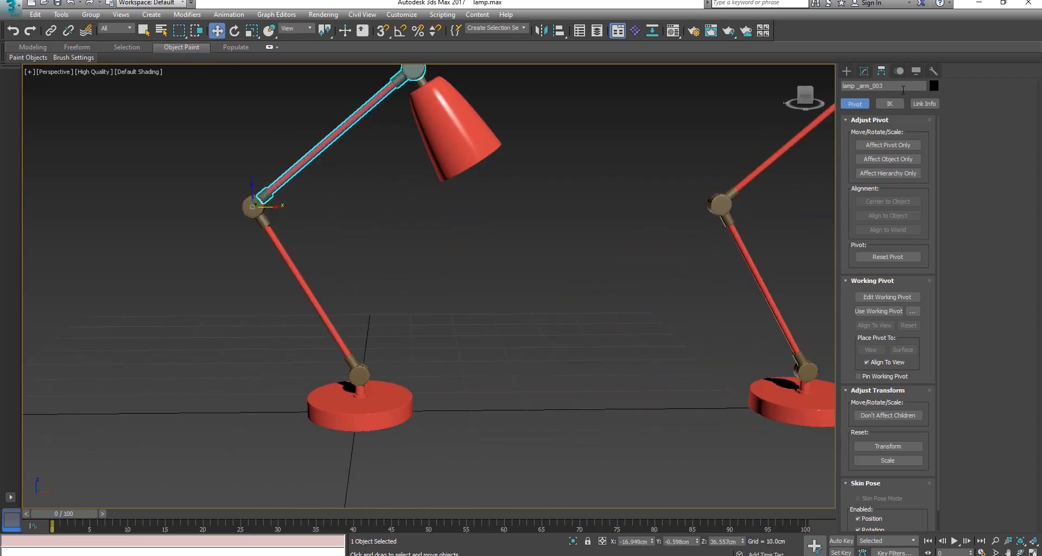
Draw a six-point star spline around the original lamp's base in the top view, with radii of about 24.9 cm and 15.7 cm
click(848, 74)
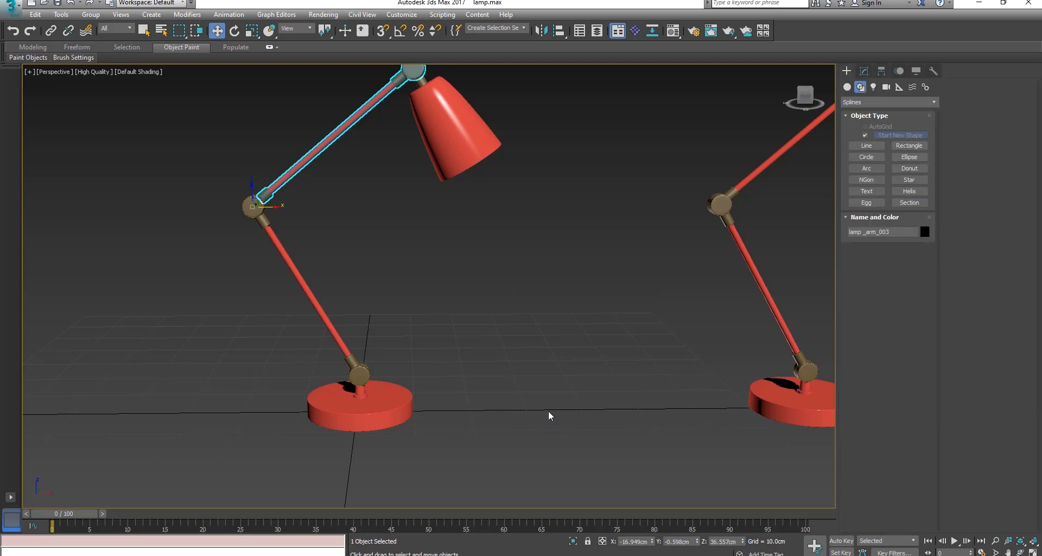
click(909, 180)
key(t)
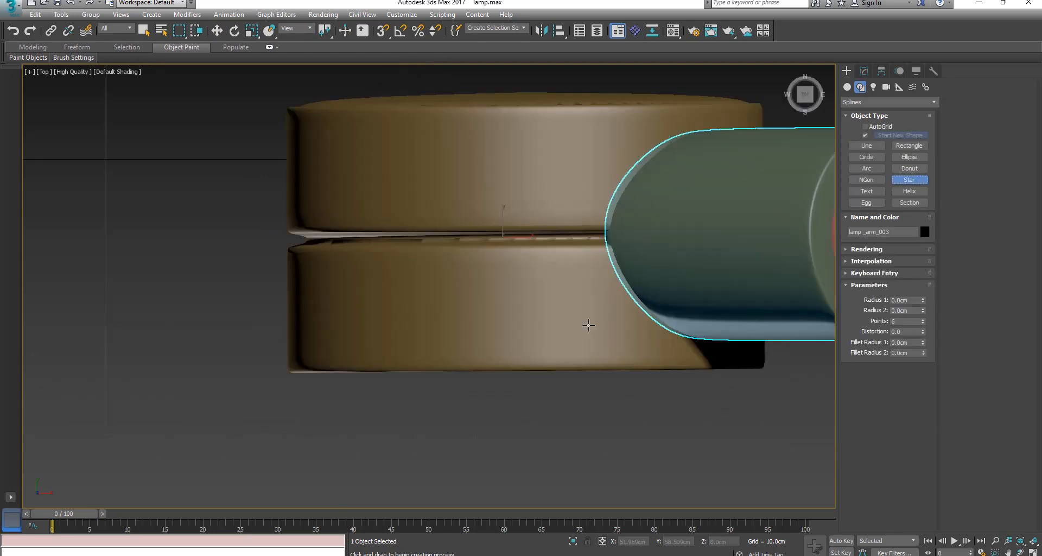
scroll(507, 340, down, 10)
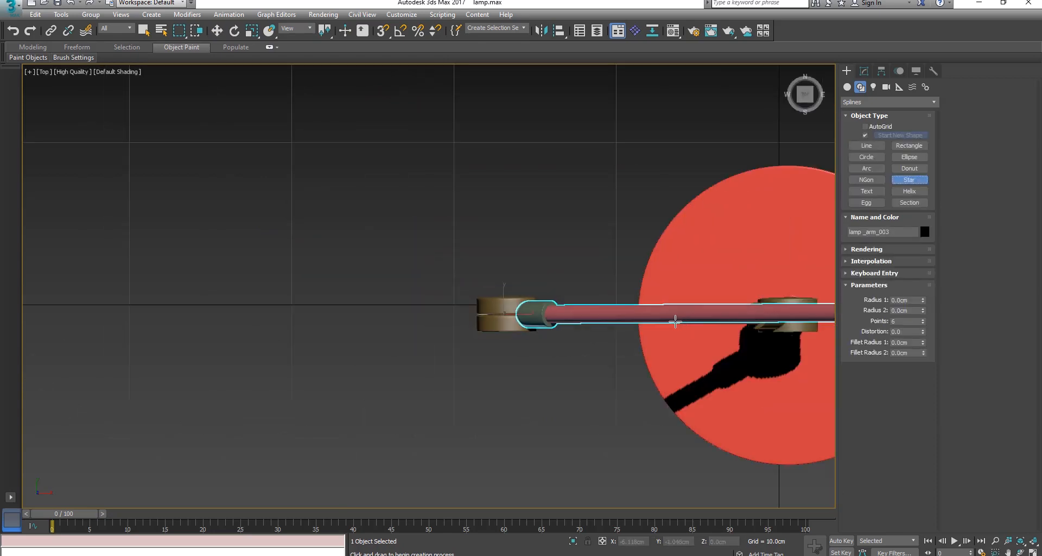
middle_drag(531, 294, 605, 301)
drag(652, 302, 821, 190)
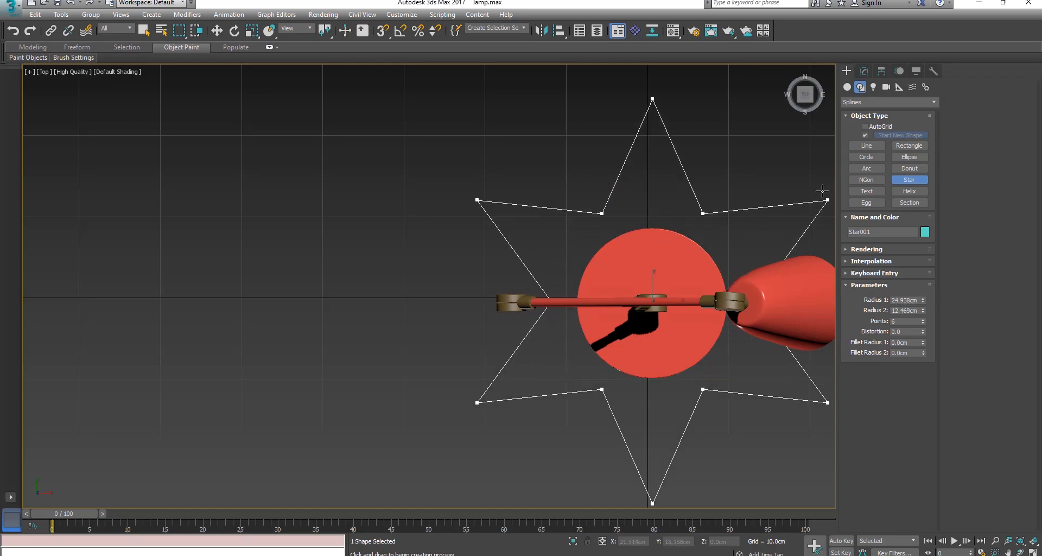
click(764, 239)
key(p)
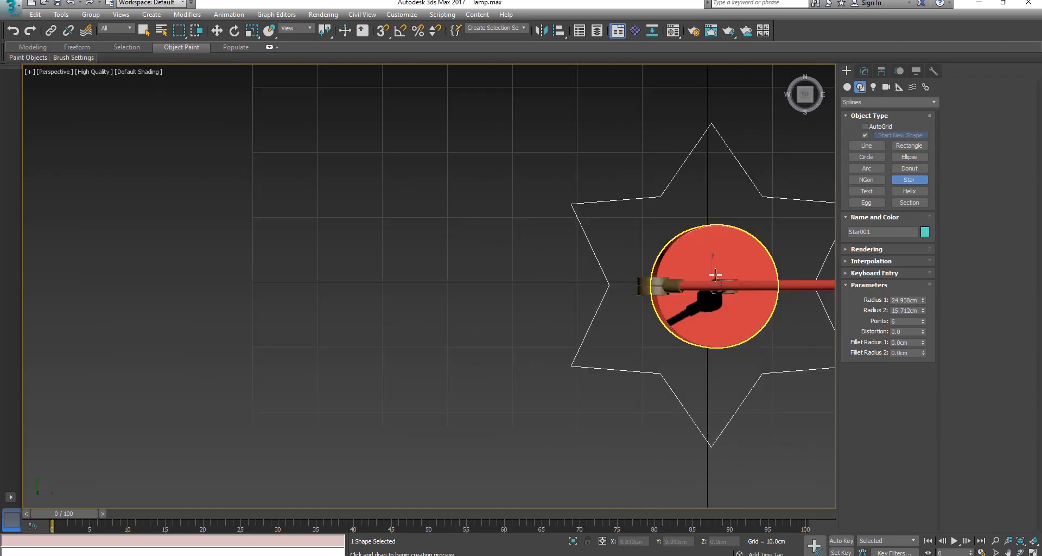
alt+middle_drag(596, 251, 526, 263)
right_click(530, 325)
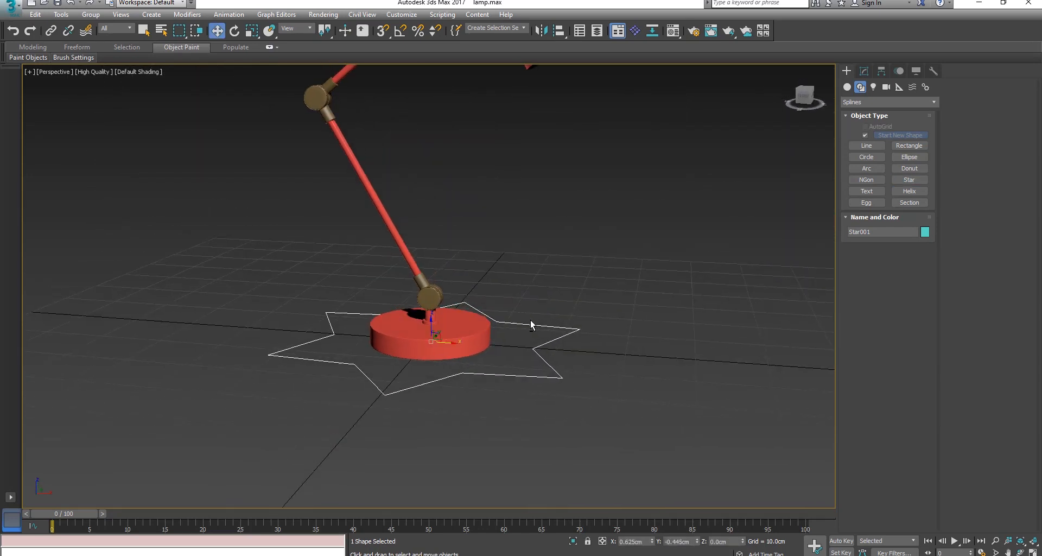
Turn on 3D snapping to pivots and move the star spline onto the pivot of the original lamp's base
alt+middle_drag(530, 325, 557, 352)
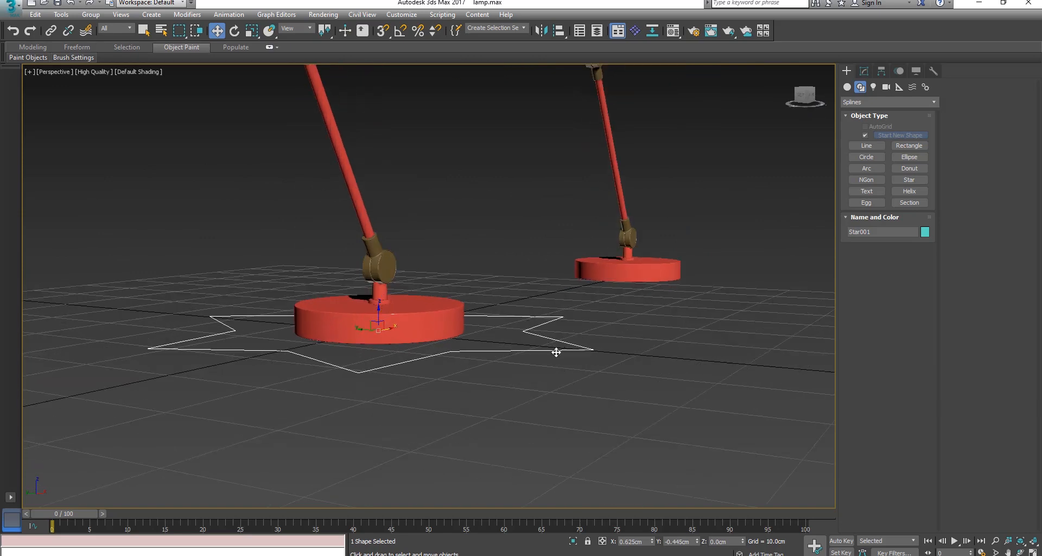
click(421, 323)
alt+middle_drag(427, 324, 480, 324)
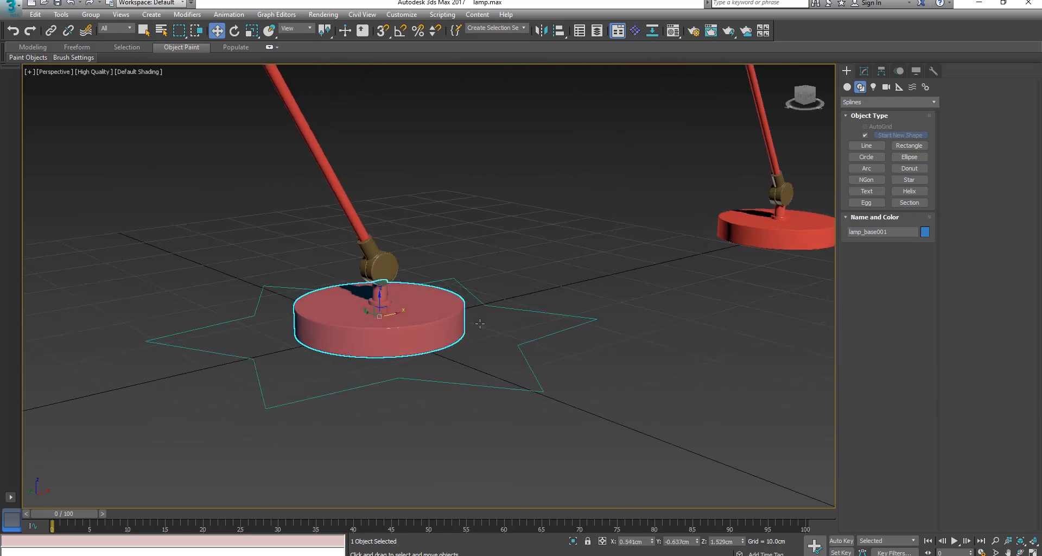
click(381, 33)
right_click(381, 33)
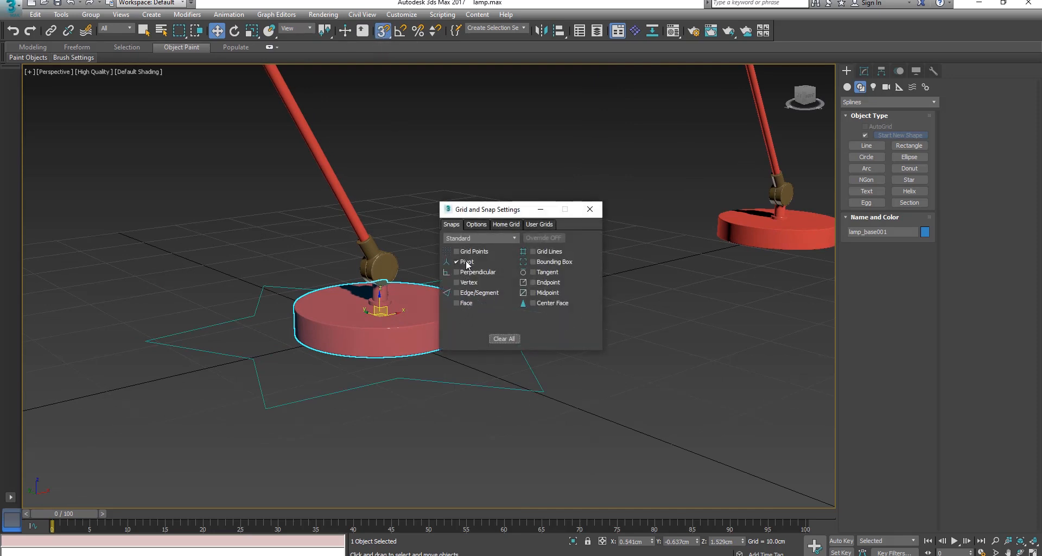
click(590, 209)
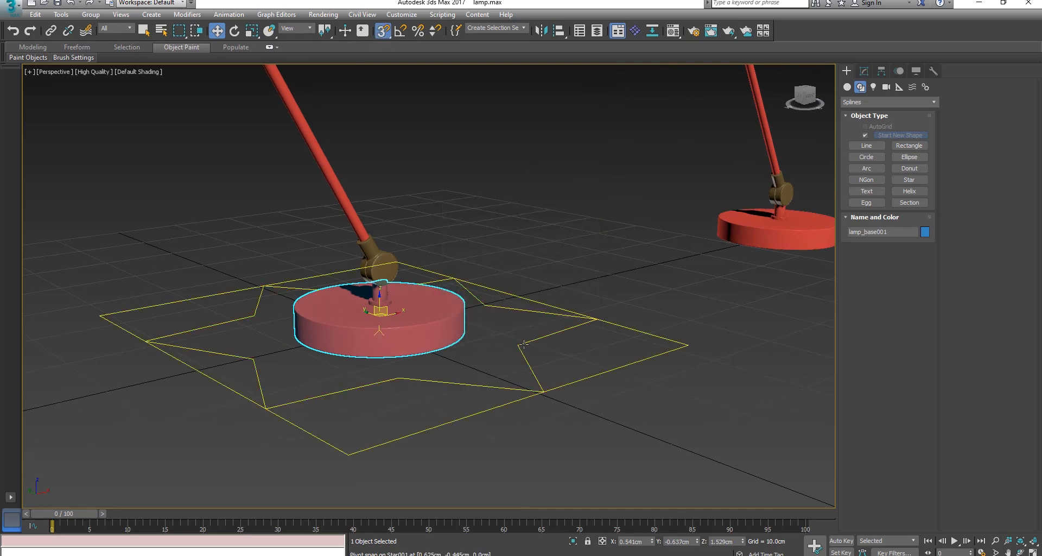
drag(524, 343, 384, 314)
alt+middle_drag(547, 321, 380, 318)
scroll(382, 320, down, 8)
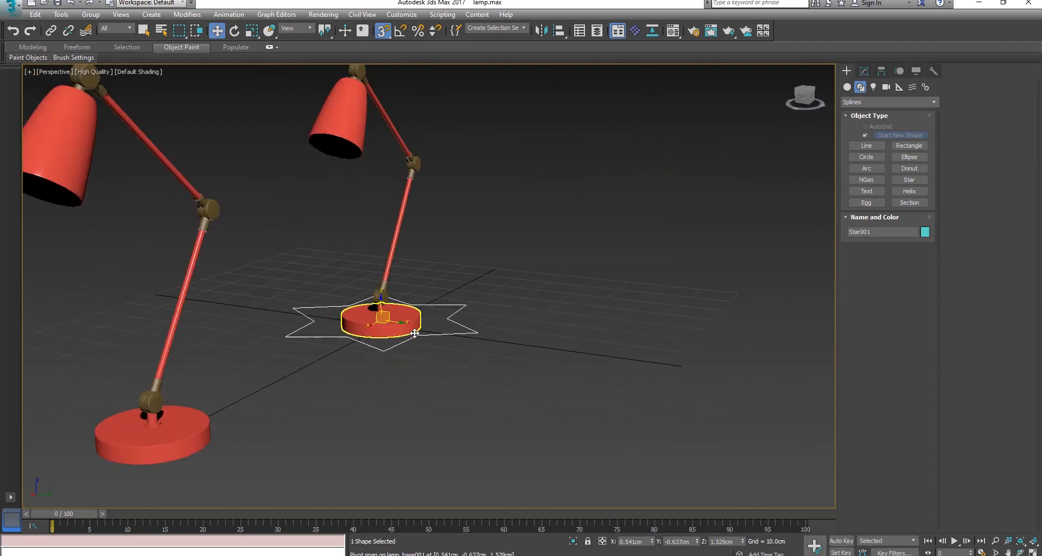
mouse_move(429, 349)
alt+middle_down()
mouse_move(566, 352)
mouse_move(434, 338)
alt+middle_up()
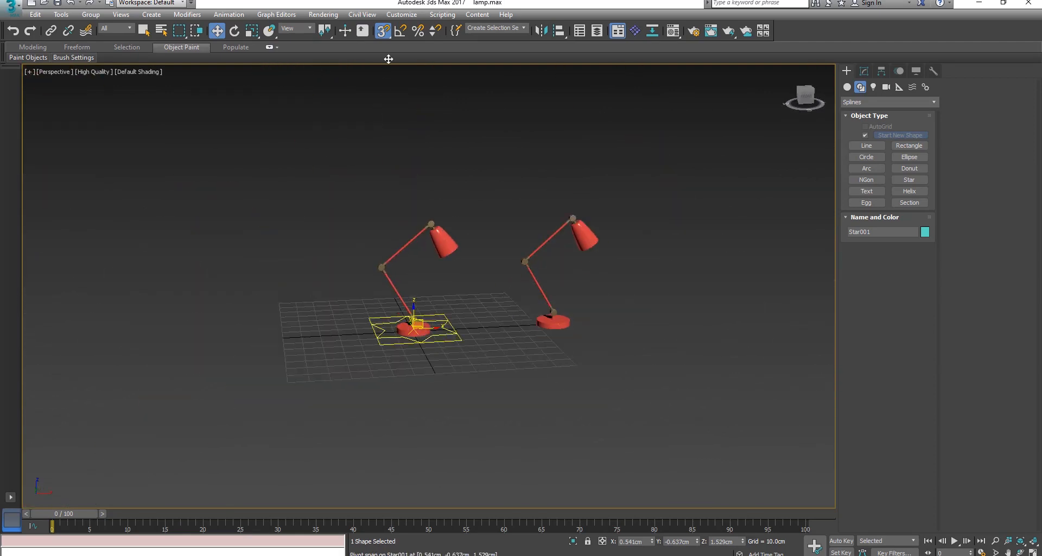
scroll(383, 35, up, 5)
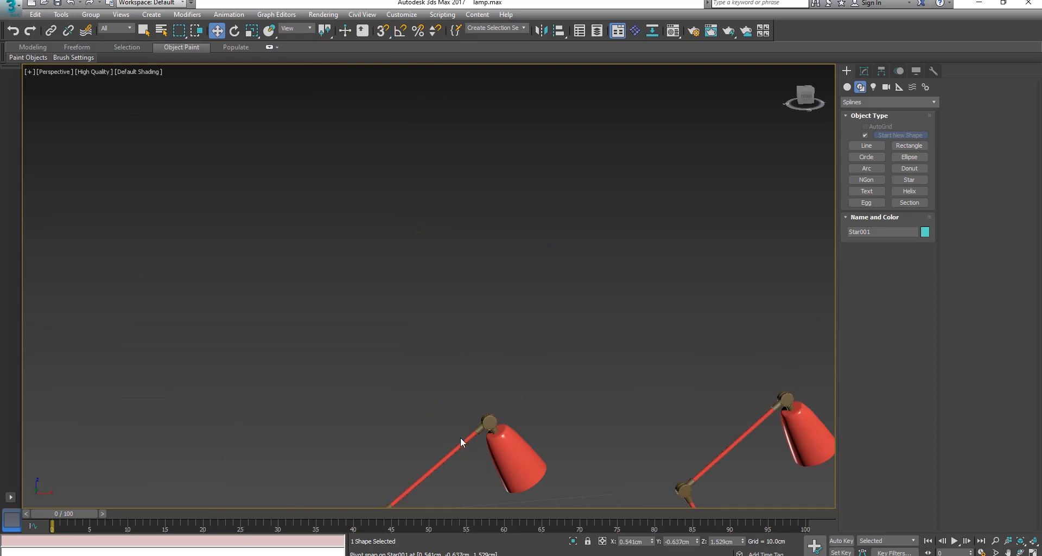
Freeze the transform of the star spline around the lamp's base
key(z)
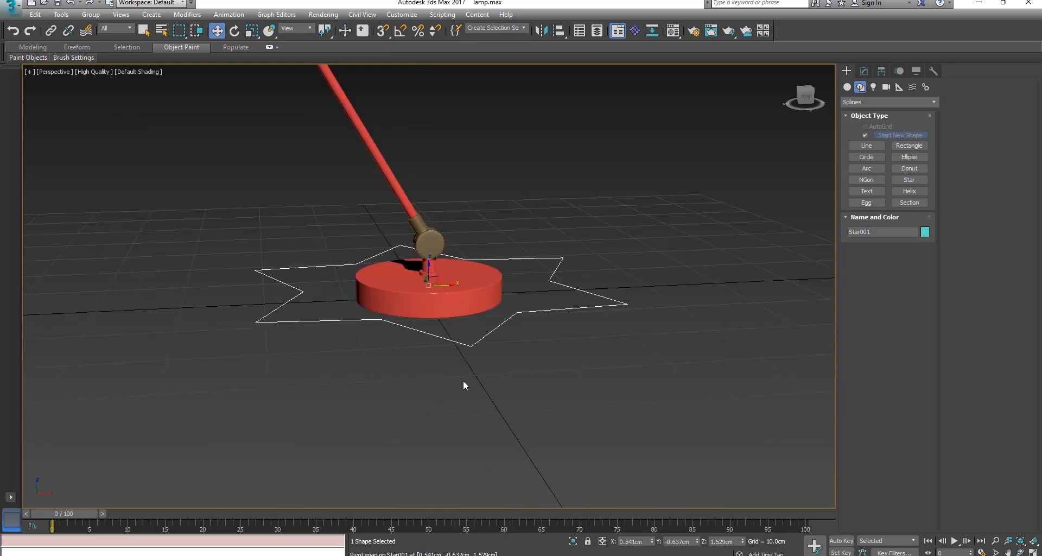
right_click(520, 311)
click(498, 270)
click(562, 345)
Draw a circle spline around the original lamp's base joint in the top view, with a radius of about 9 cm
scroll(524, 360, down, 3)
middle_drag(621, 334, 586, 353)
scroll(578, 376, up, 1)
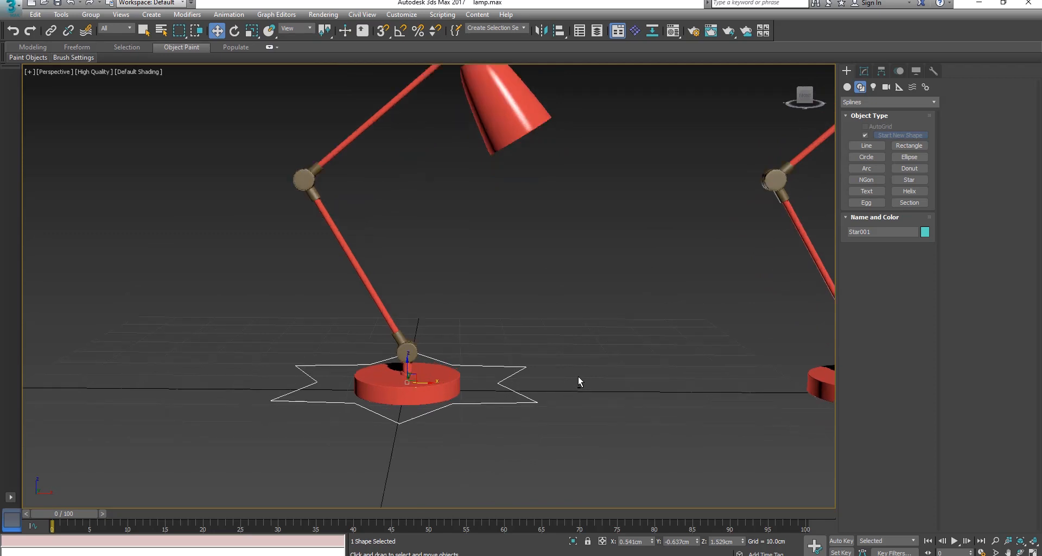
click(577, 377)
click(412, 350)
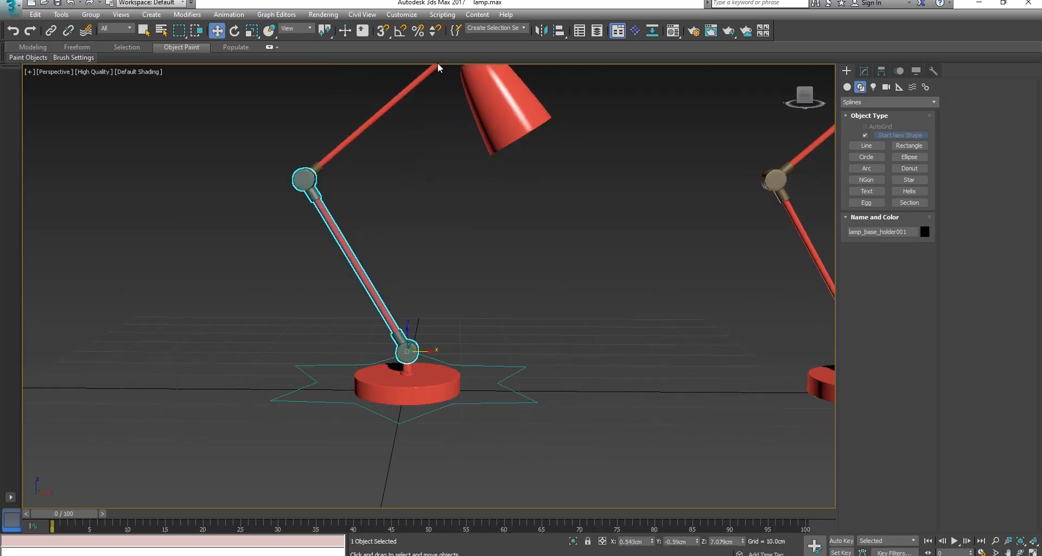
middle_drag(535, 203, 517, 255)
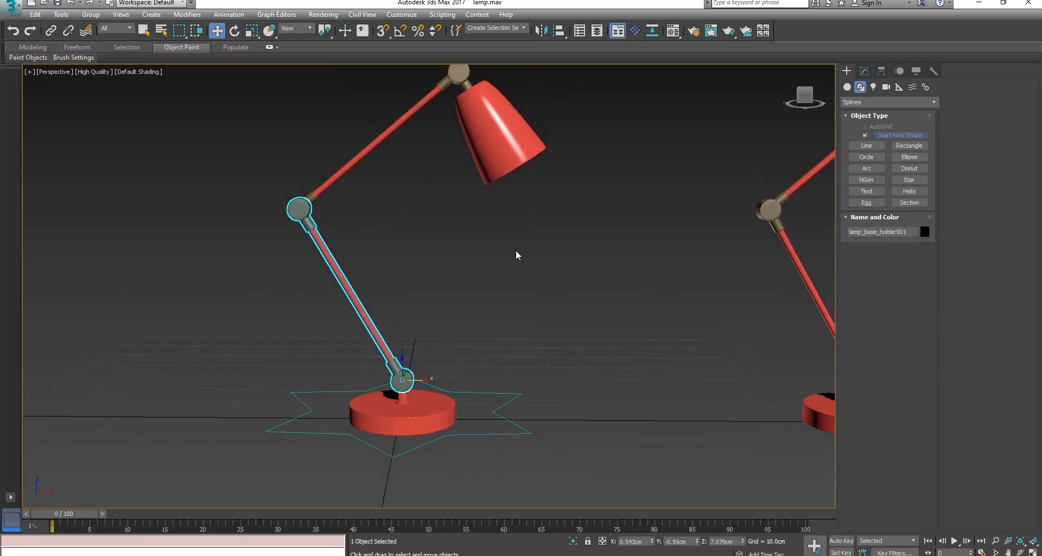
key(f)
scroll(477, 319, down, 1)
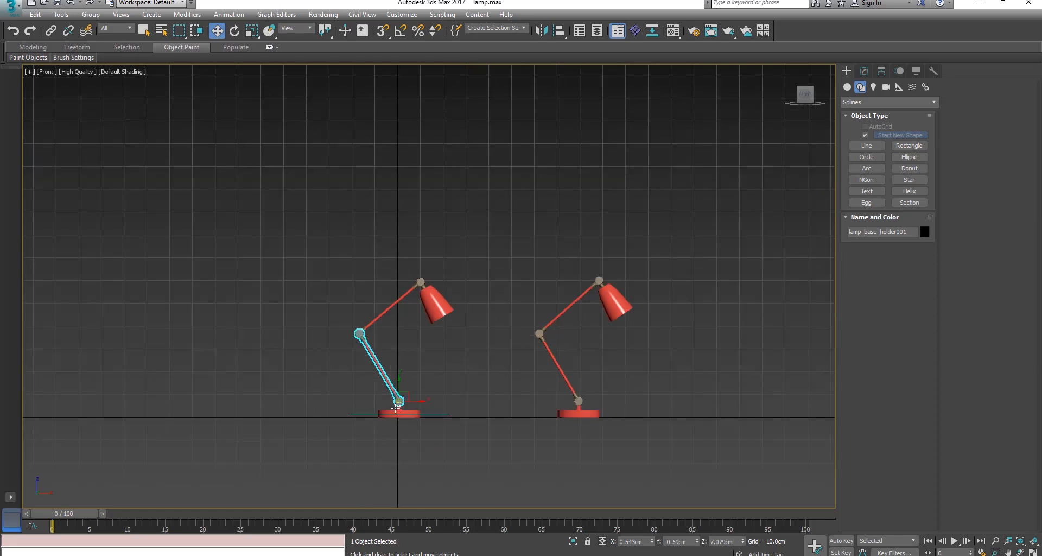
scroll(396, 408, up, 2)
middle_drag(401, 409, 450, 378)
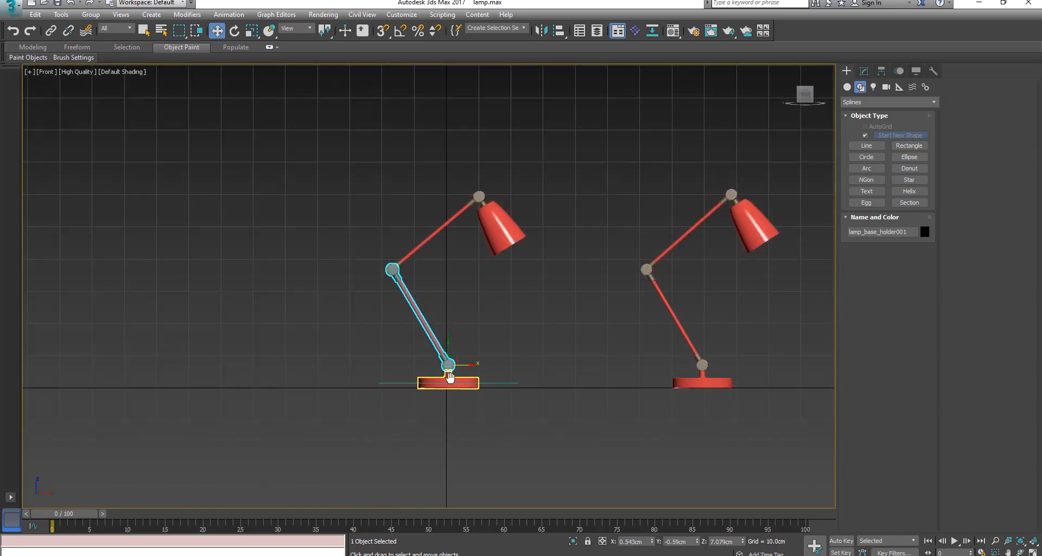
click(869, 157)
key(t)
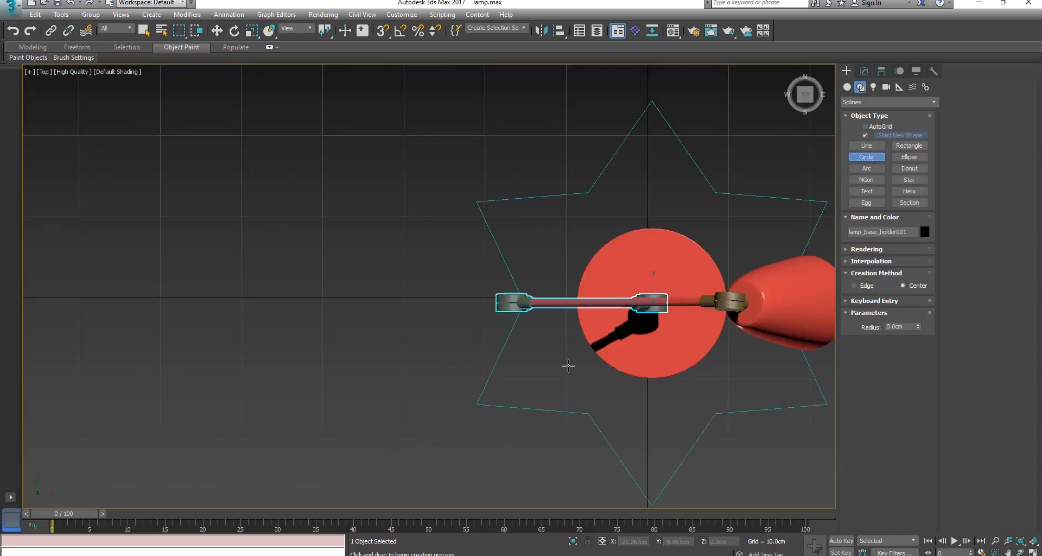
drag(653, 316, 719, 365)
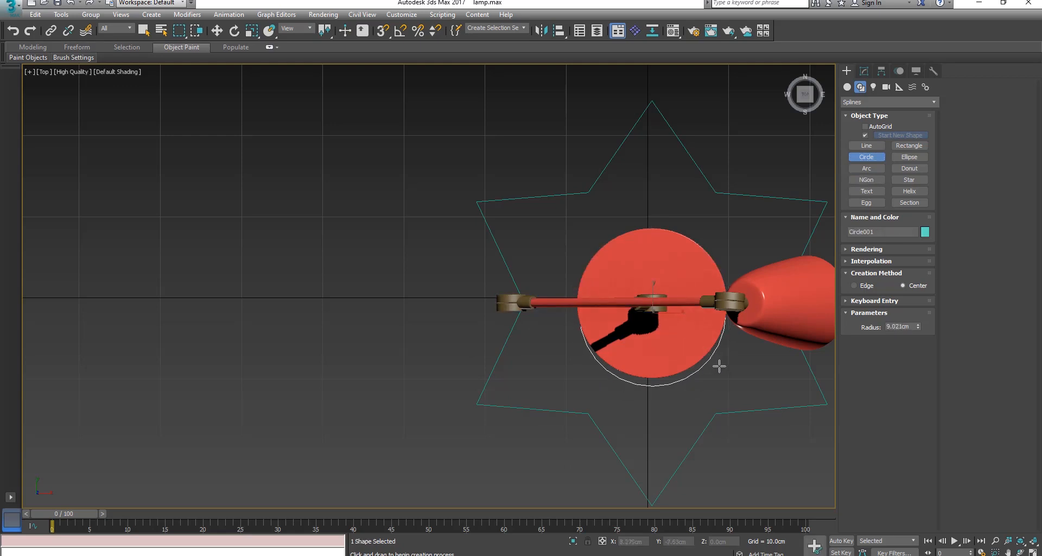
Reduce the circle's radius to about 7.126 cm and snap it onto the lower arm's pivot at the base joint in the front view
key(w)
key(f)
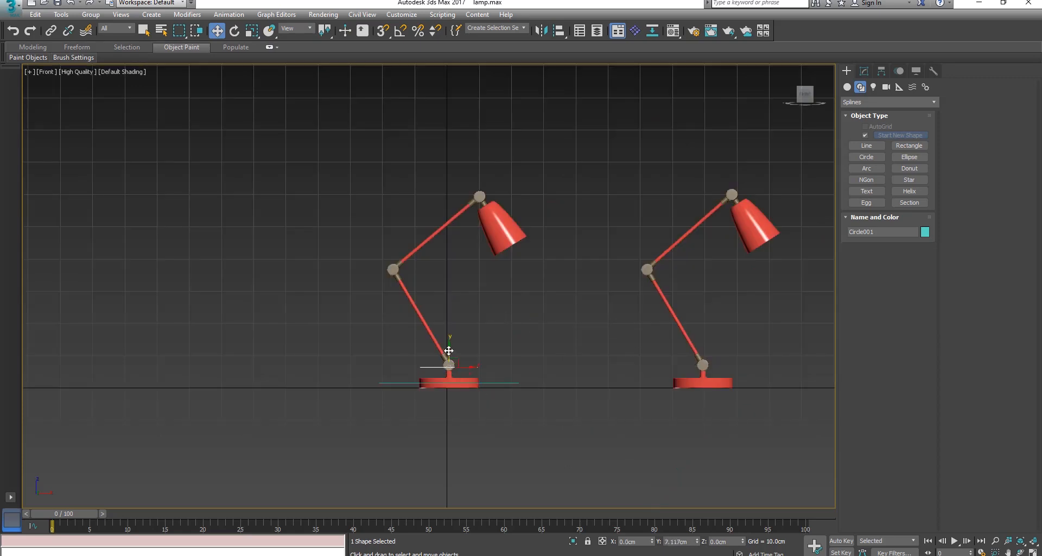
scroll(450, 374, up, 5)
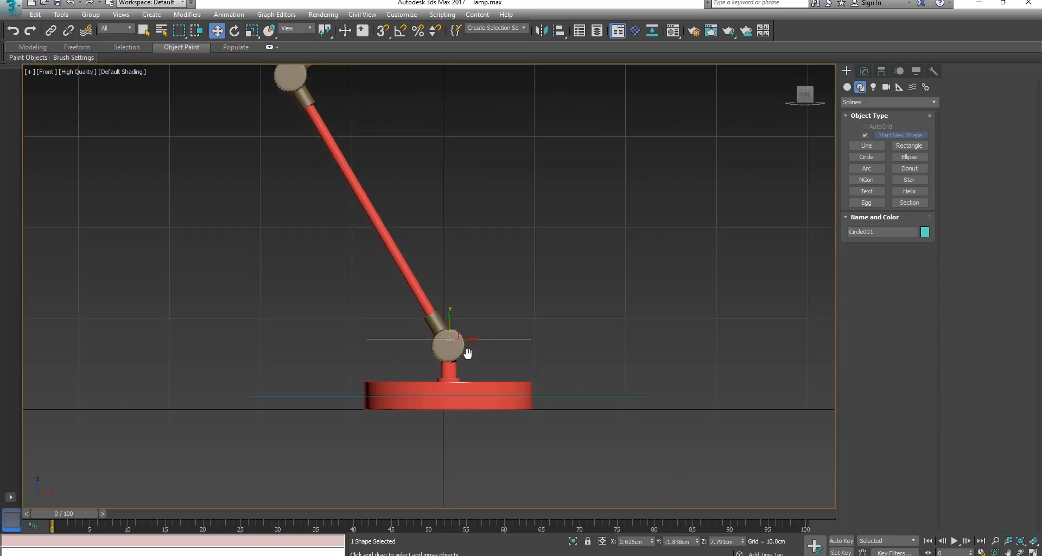
middle_drag(468, 353, 470, 343)
click(865, 71)
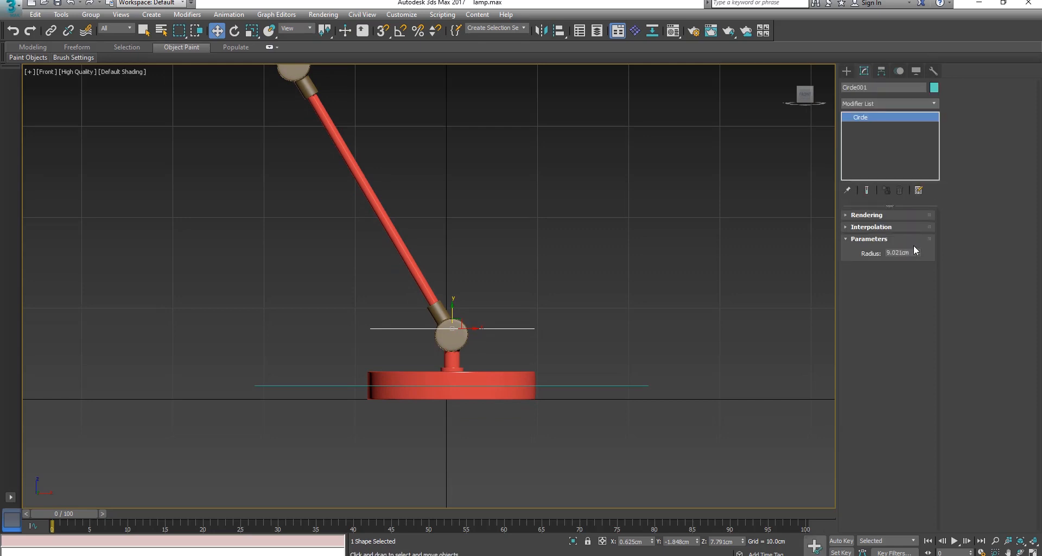
drag(918, 252, 921, 264)
drag(480, 333, 452, 336)
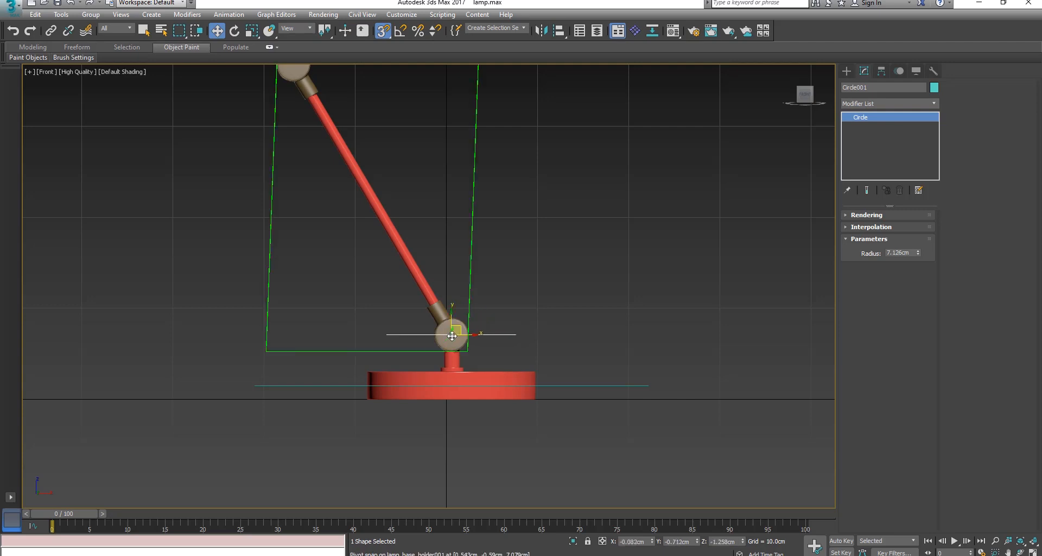
middle_drag(506, 277, 490, 338)
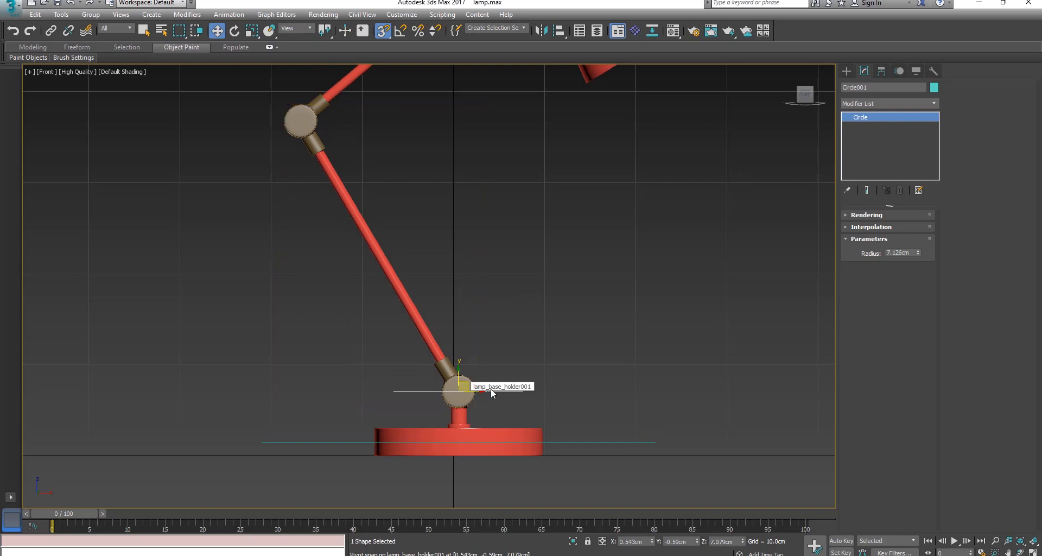
shift+drag(462, 386, 313, 108)
shift+drag(360, 122, 366, 143)
click(565, 329)
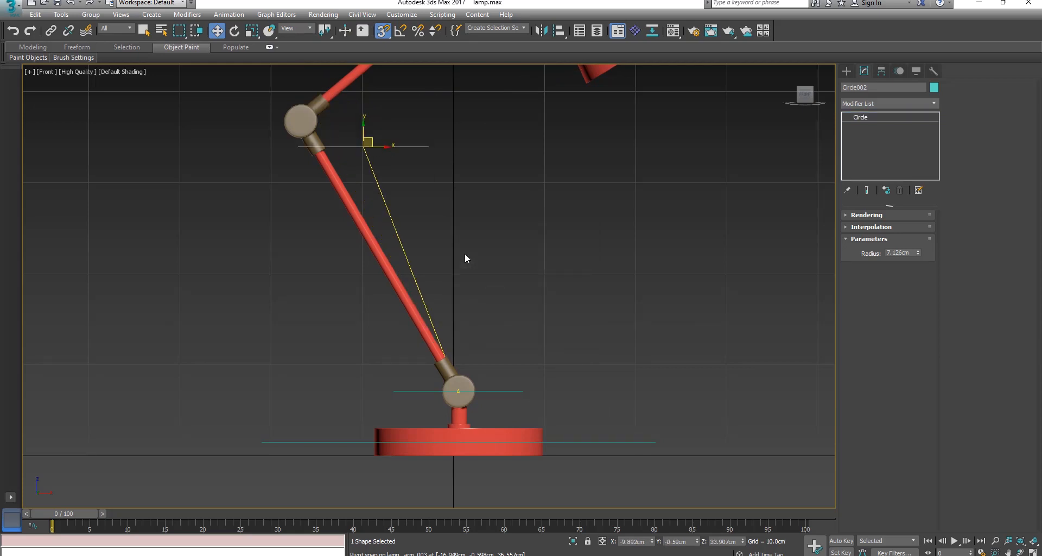
Clone the base joint circle as one copy snapped onto the shade's pivot at the end of the upper arm
scroll(465, 251, down, 5)
middle_drag(477, 252, 467, 311)
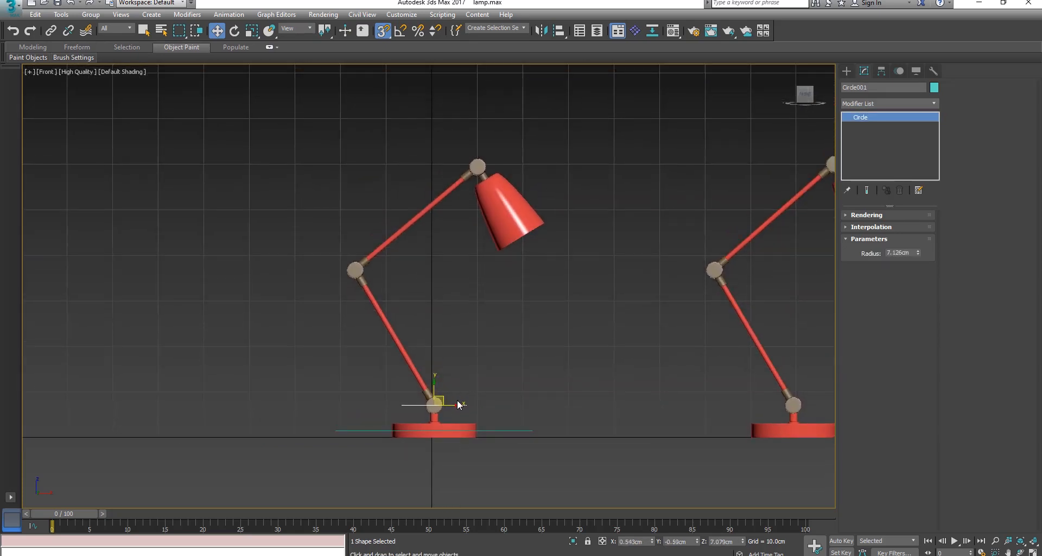
mouse_move(438, 400)
shift+mouse_down()
mouse_move(426, 276)
mouse_move(385, 235)
shift+mouse_up()
mouse_move(451, 190)
shift+mouse_down()
mouse_move(477, 167)
mouse_move(485, 179)
shift+mouse_up()
click(529, 331)
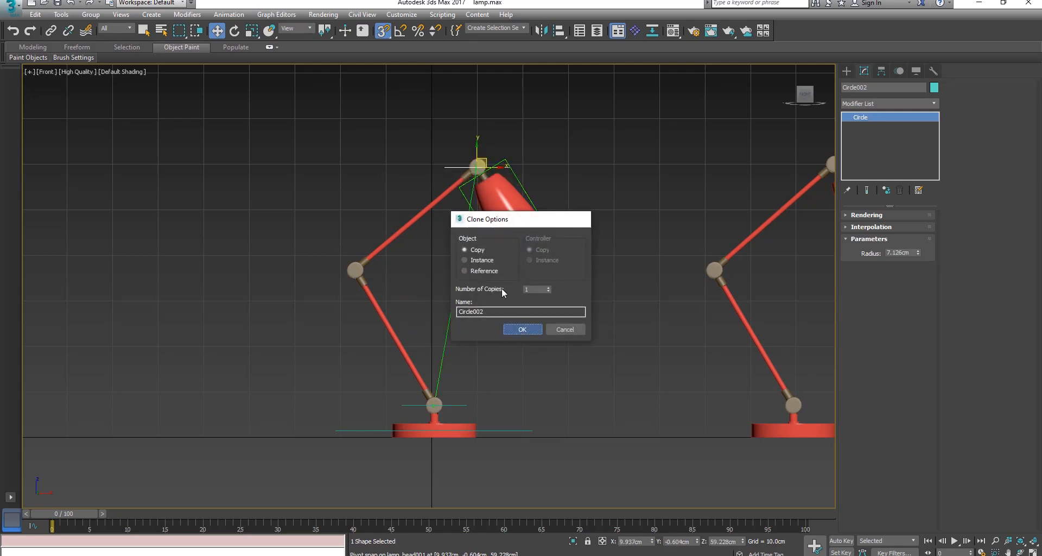
Clone the shade joint circle as a copy snapped onto the upper arm's pivot at the elbow
mouse_move(475, 169)
shift+mouse_down()
mouse_move(356, 268)
mouse_move(396, 246)
mouse_move(365, 265)
mouse_move(365, 250)
mouse_move(359, 265)
shift+mouse_up()
click(513, 329)
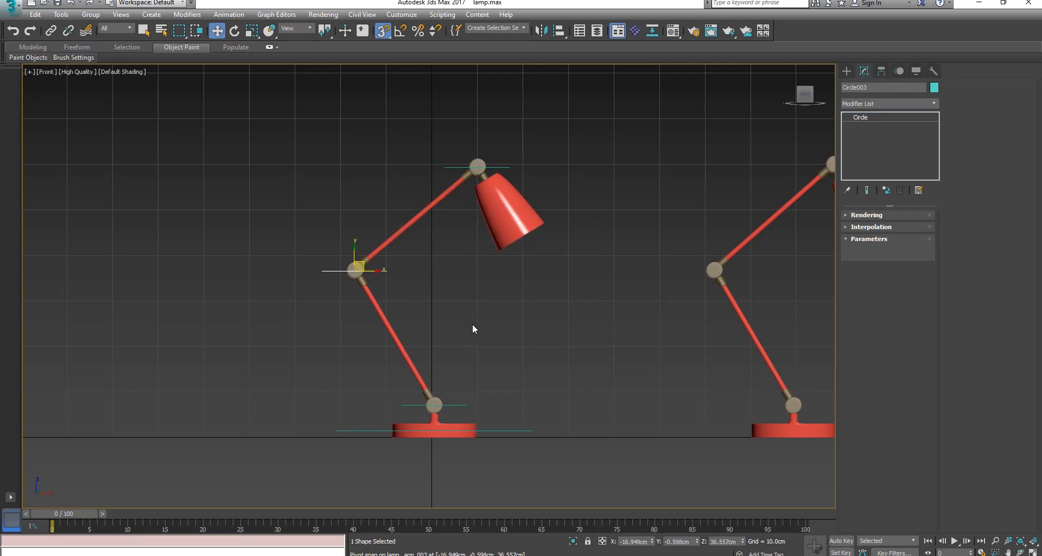
click(390, 181)
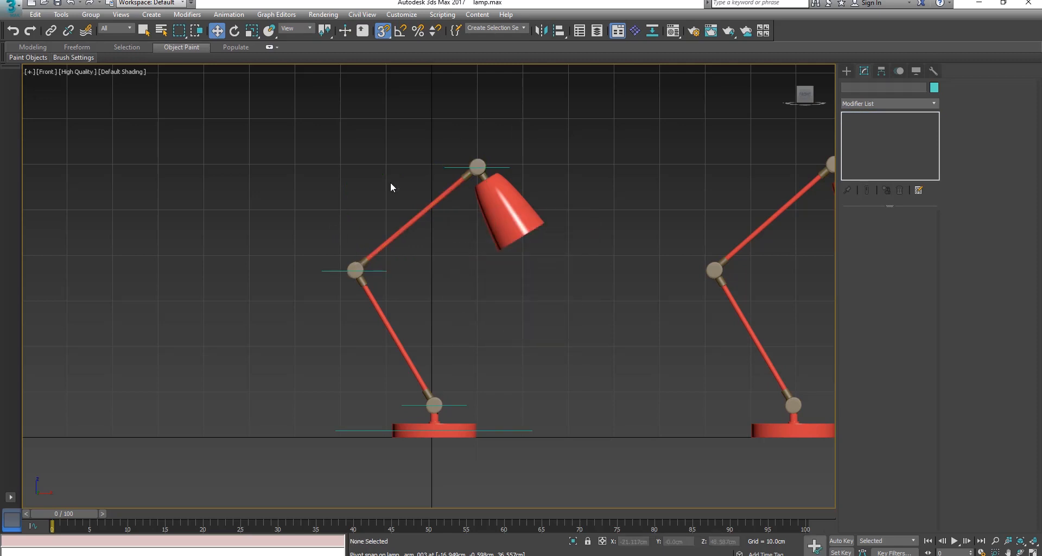
Freeze the transforms of the three circle controllers at the base joint, elbow and shade joint
click(454, 407)
right_click(450, 403)
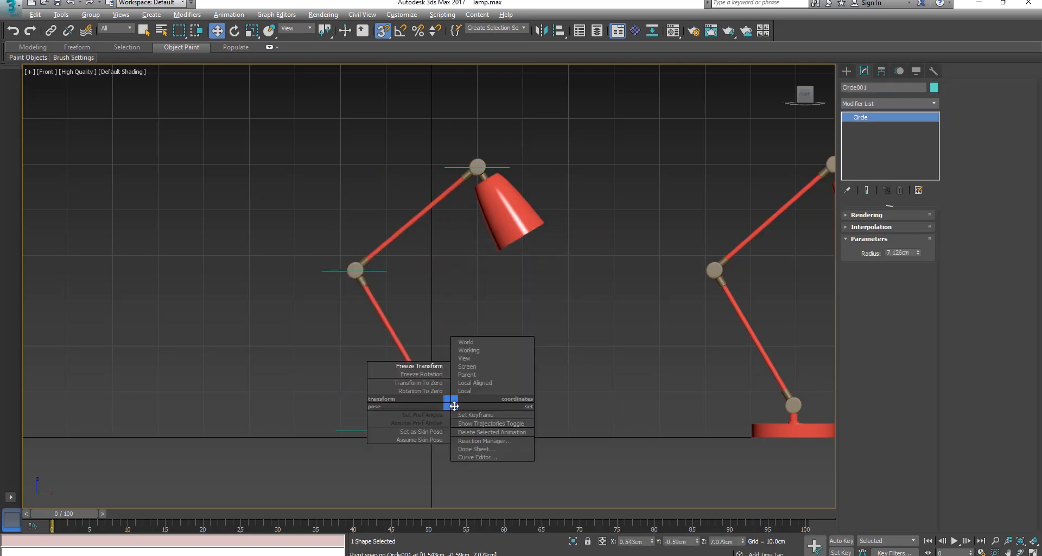
click(434, 370)
click(559, 346)
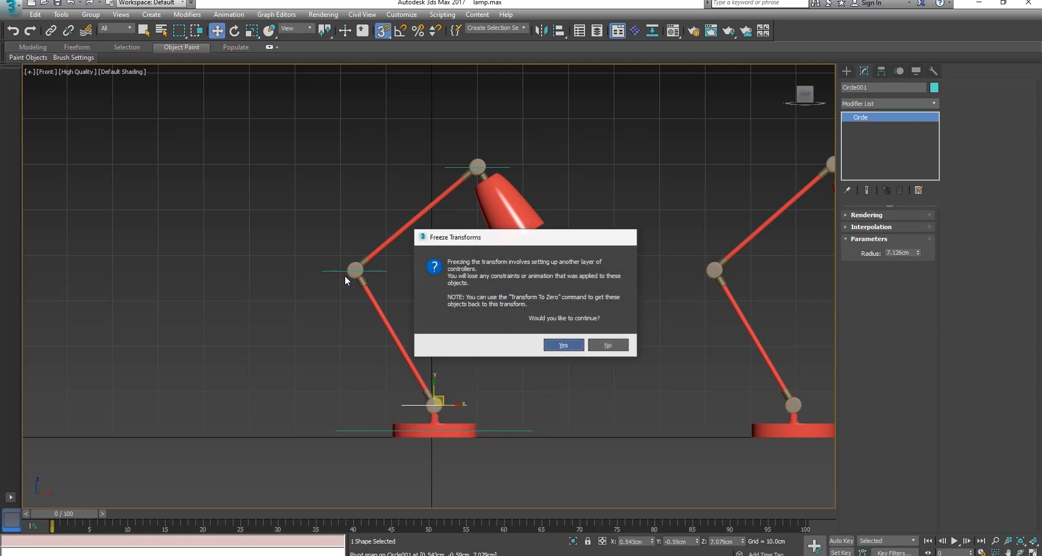
click(371, 270)
right_click(371, 270)
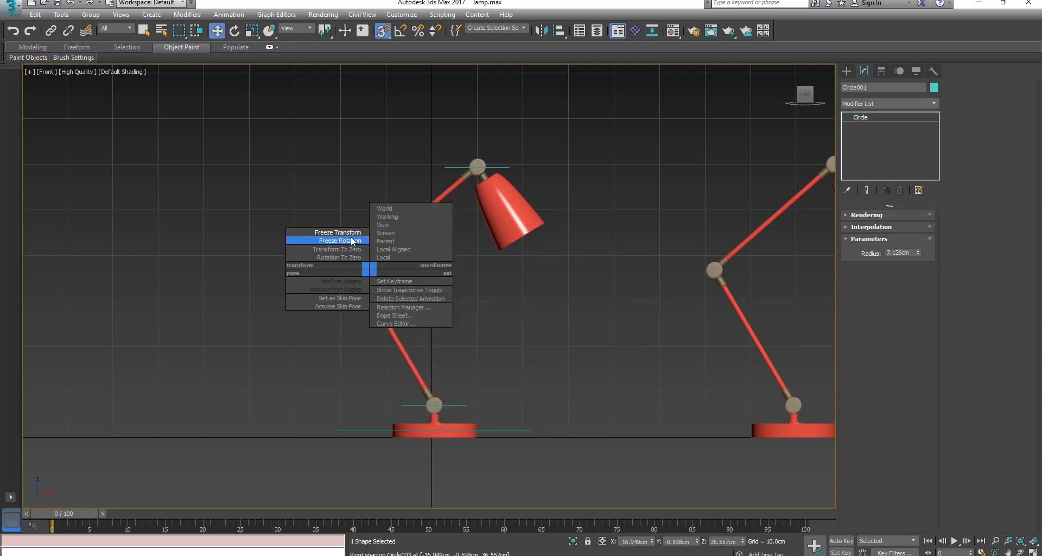
click(353, 232)
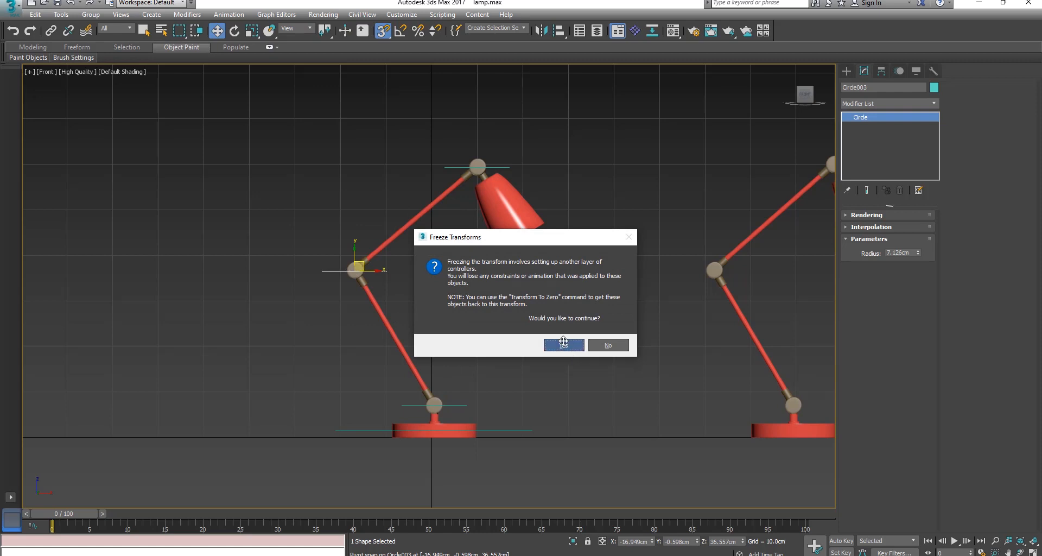
click(562, 342)
click(500, 168)
right_click(496, 166)
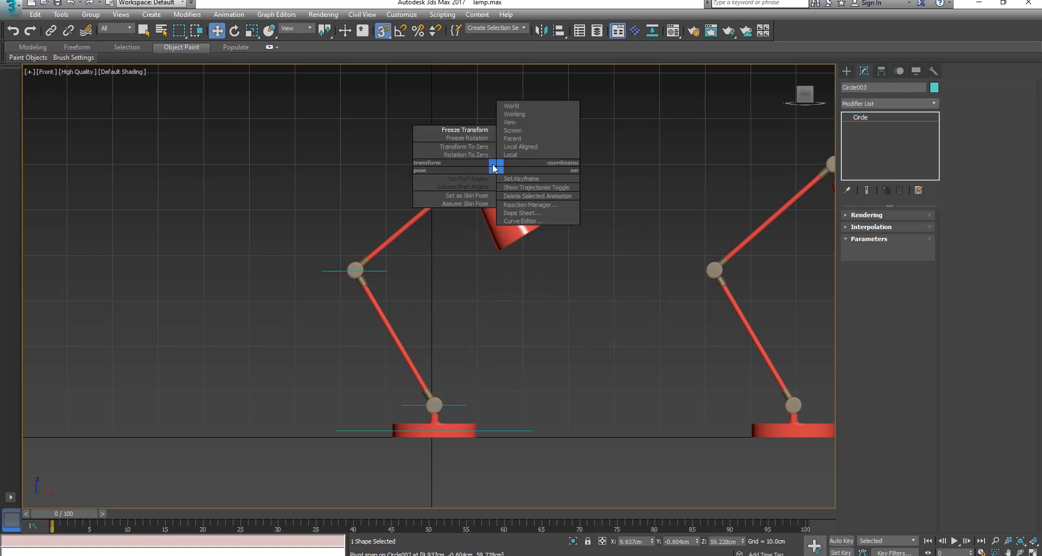
click(467, 132)
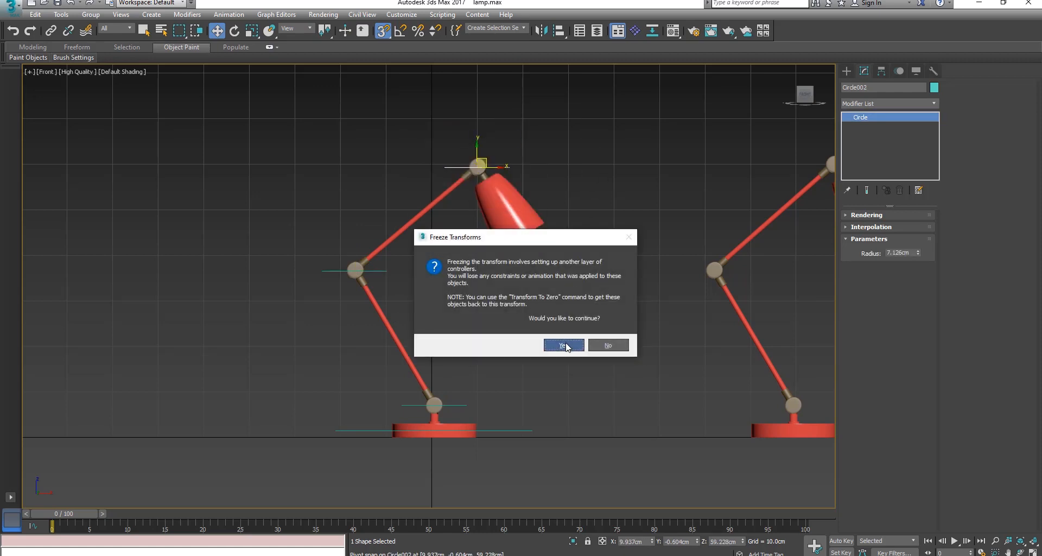
click(564, 345)
Apply an Orientation Constraint to the lower arm in the perspective view, with the base joint circle as its target
key(p)
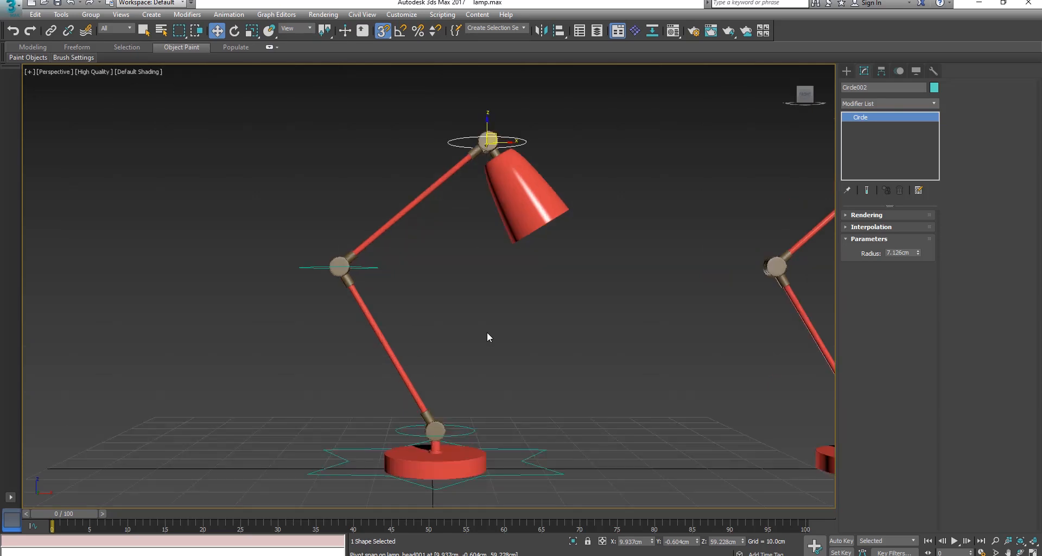
alt+middle_drag(560, 384, 467, 366)
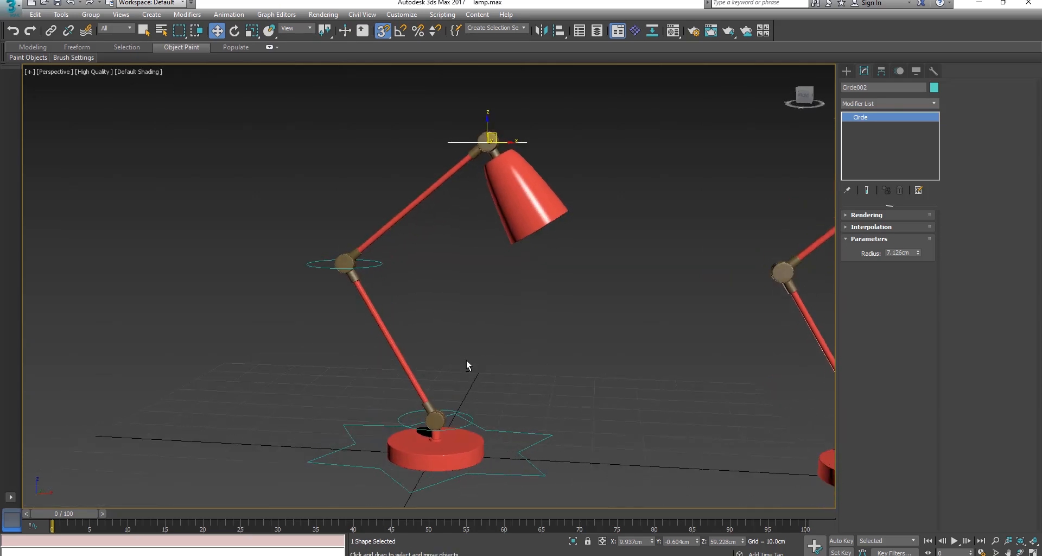
middle_drag(503, 273, 516, 245)
alt+middle_drag(477, 395, 461, 393)
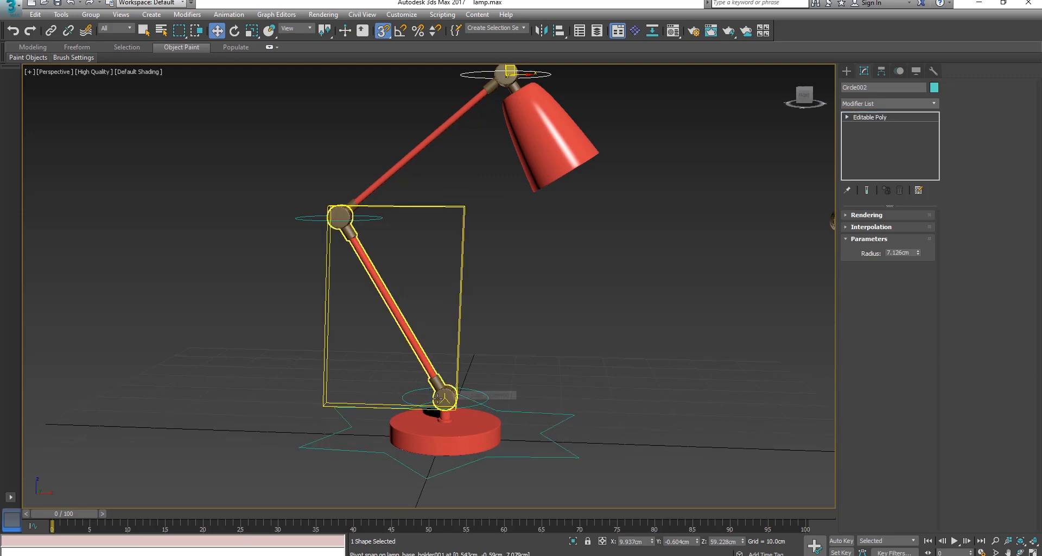
click(445, 394)
click(565, 373)
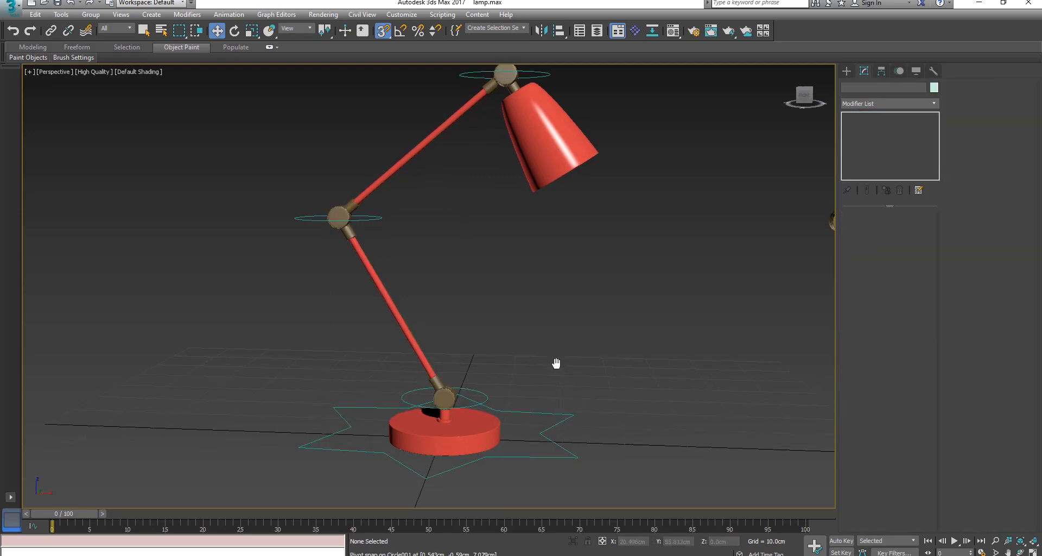
middle_drag(565, 373, 526, 370)
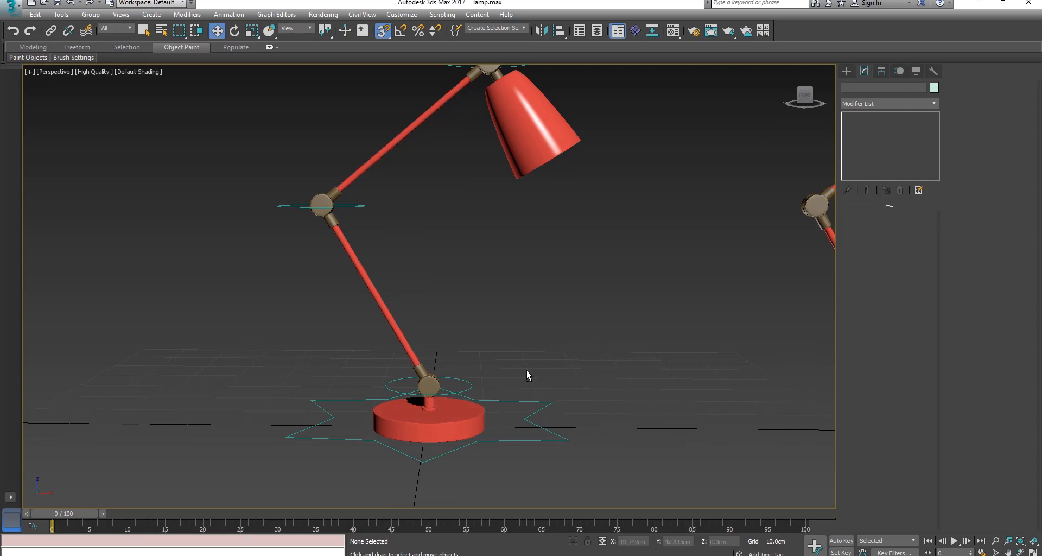
click(427, 384)
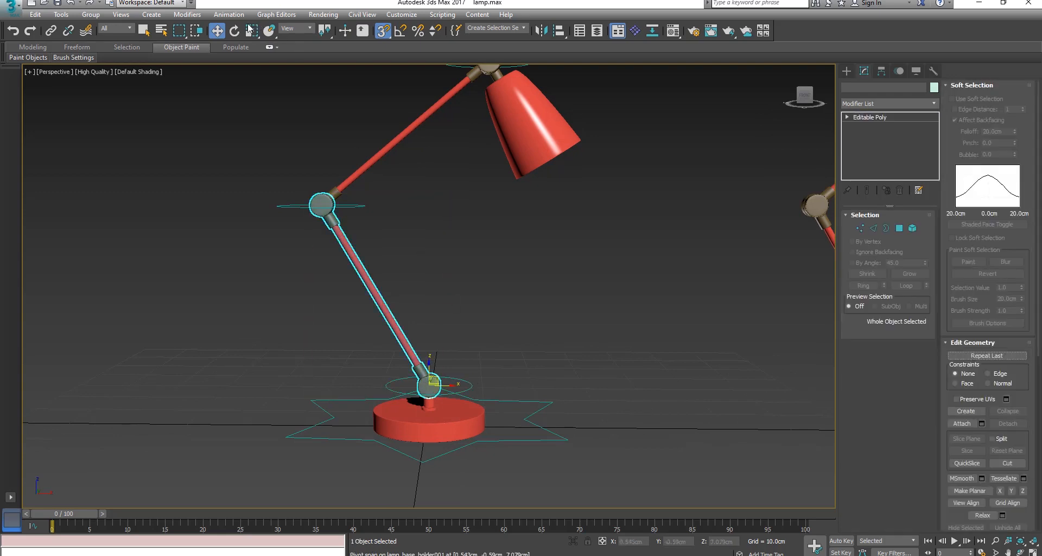
click(229, 15)
mouse_move(258, 72)
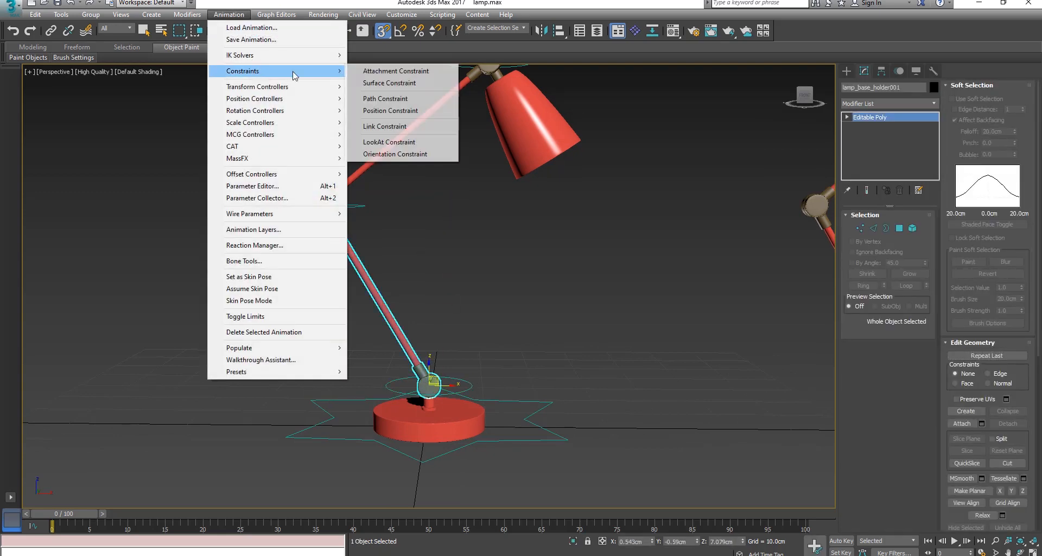
click(404, 157)
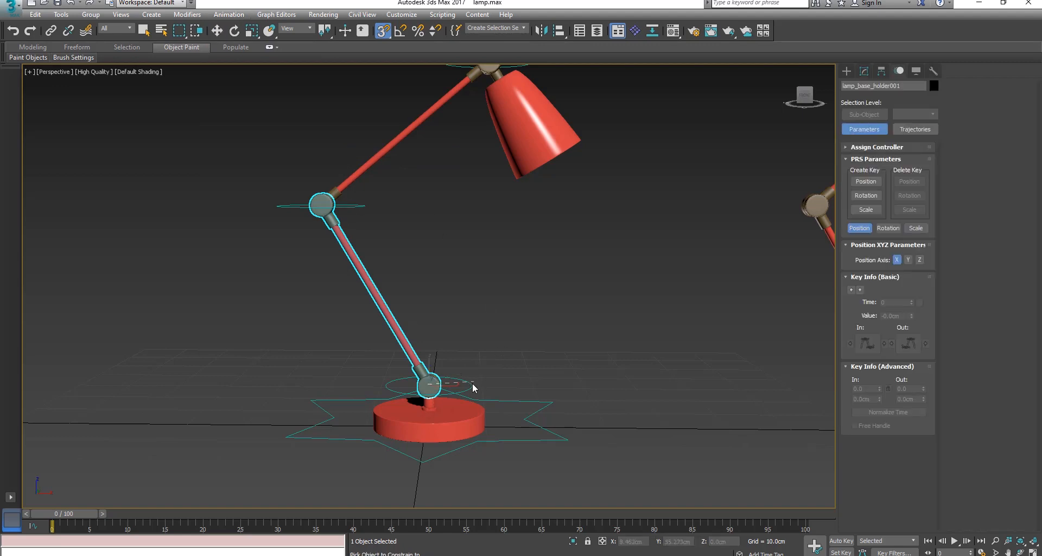
click(472, 385)
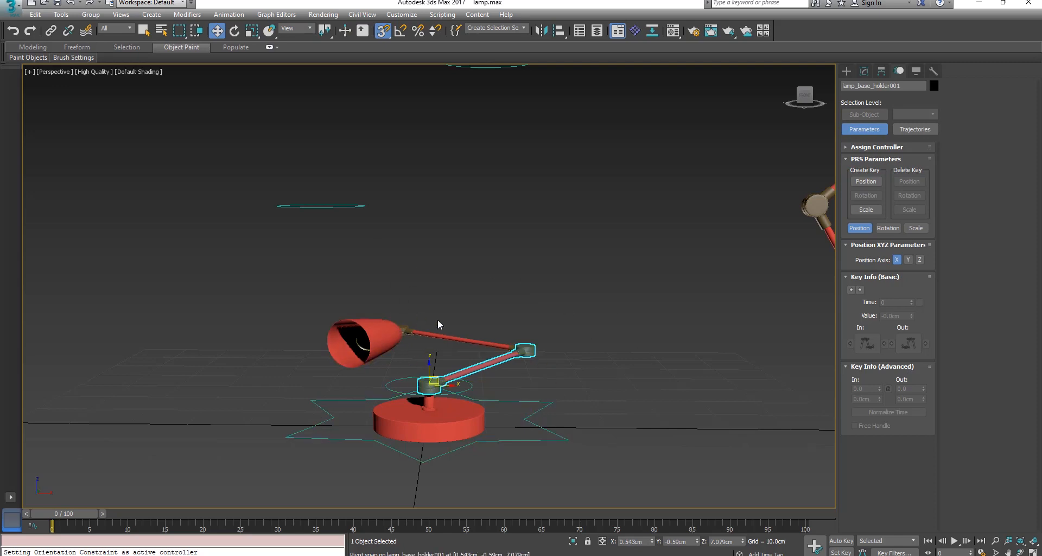
Enable Keep Initial Offset for the lower arm's orientation constraint and deselect the arm
click(890, 228)
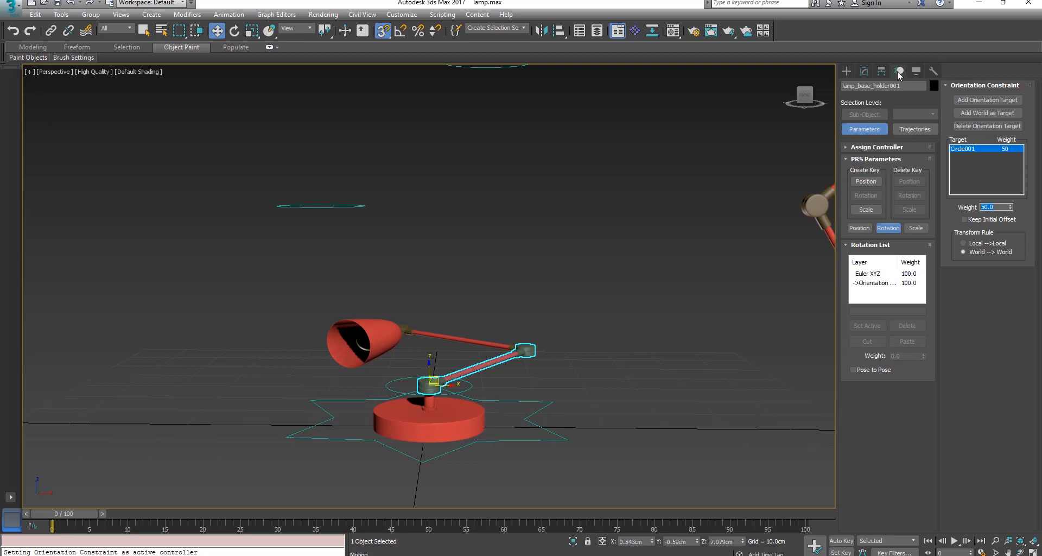
click(965, 219)
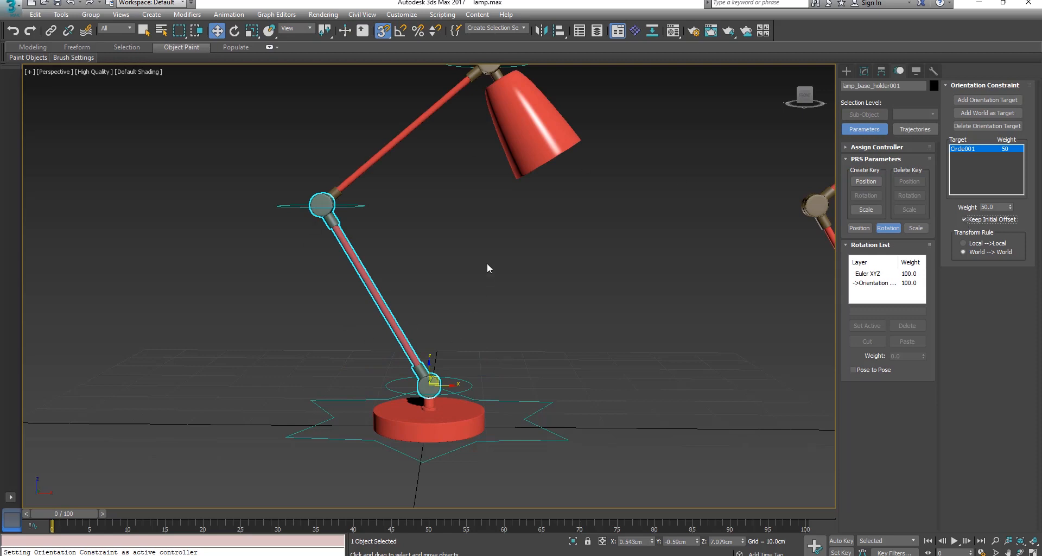
click(252, 223)
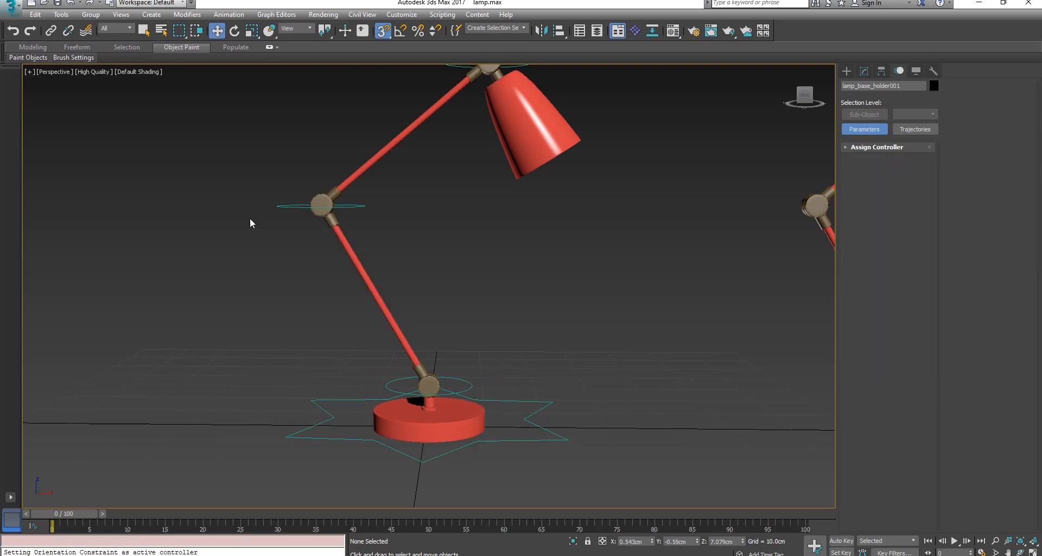
Try rotating the base joint circle to test its control of the lower arm, and undo the rotation
click(469, 380)
key(e)
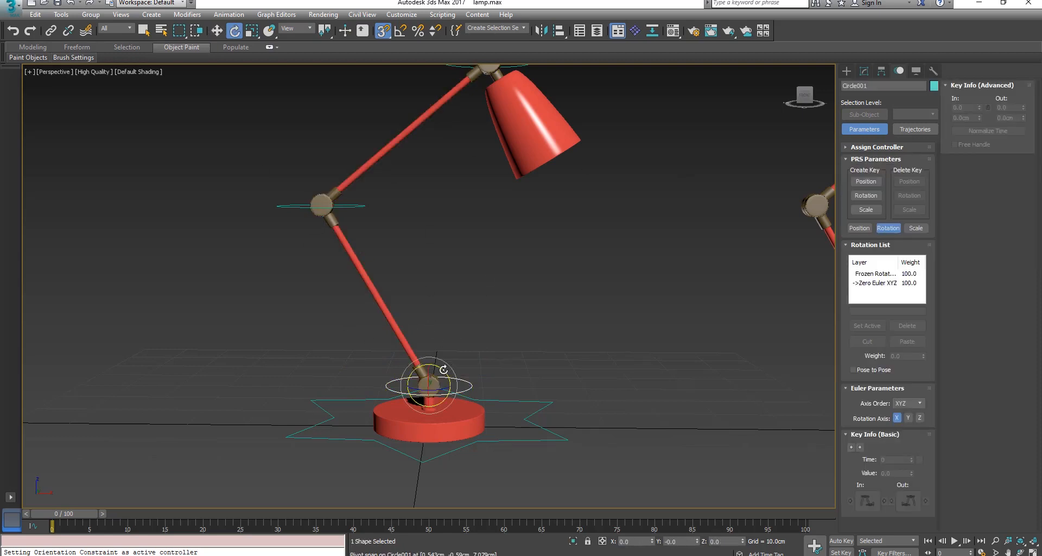
drag(463, 381, 452, 376)
key(ctrl+z)
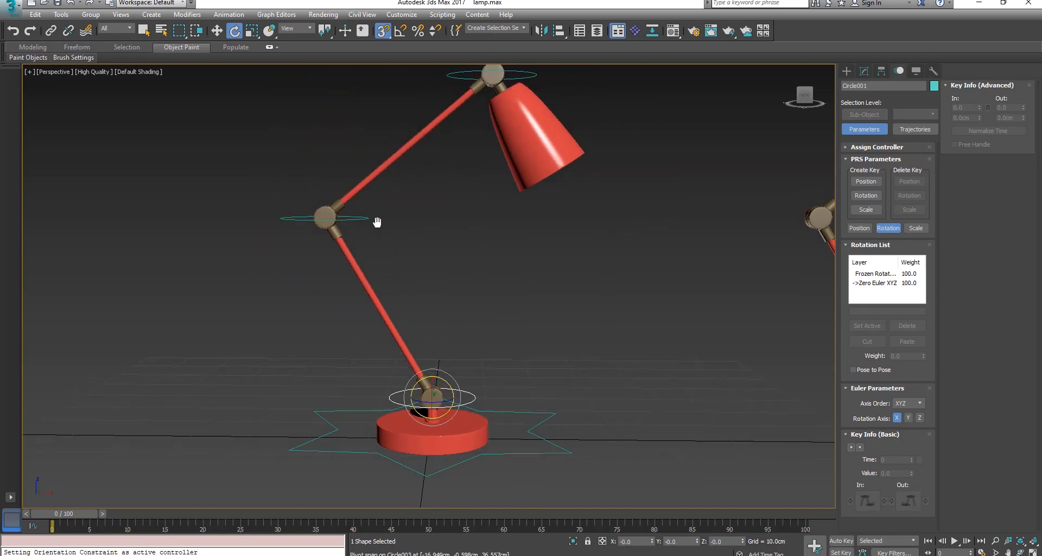
Apply an Orientation Constraint from the upper arm to the elbow circle, with Keep Initial Offset enabled
middle_drag(378, 223, 392, 266)
scroll(392, 265, up, 3)
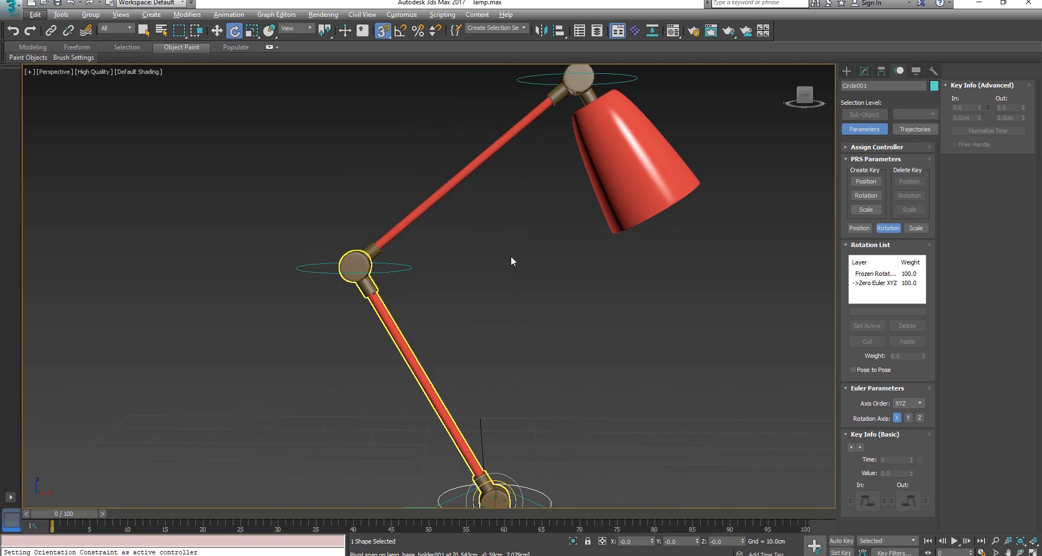
click(404, 226)
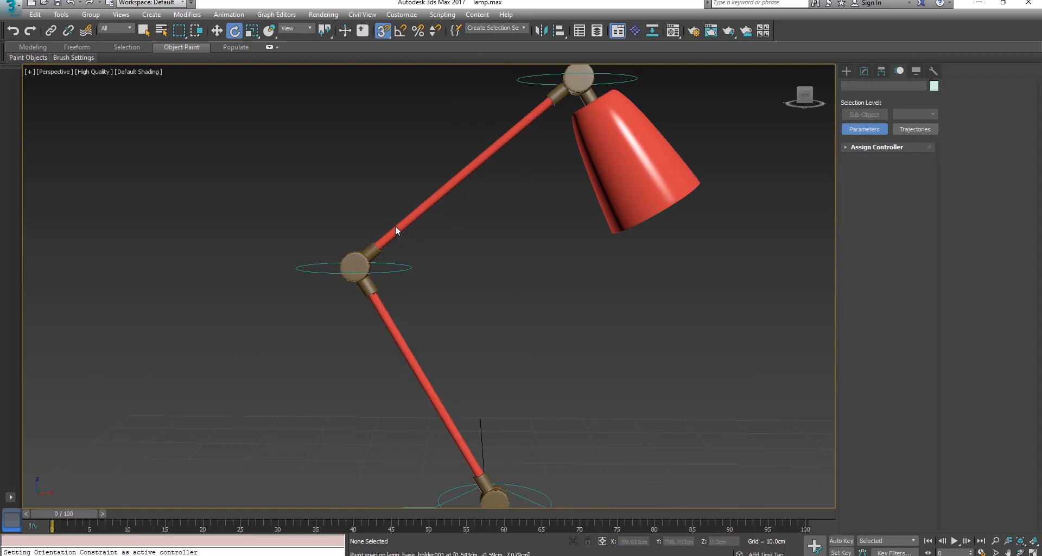
click(239, 14)
mouse_move(260, 72)
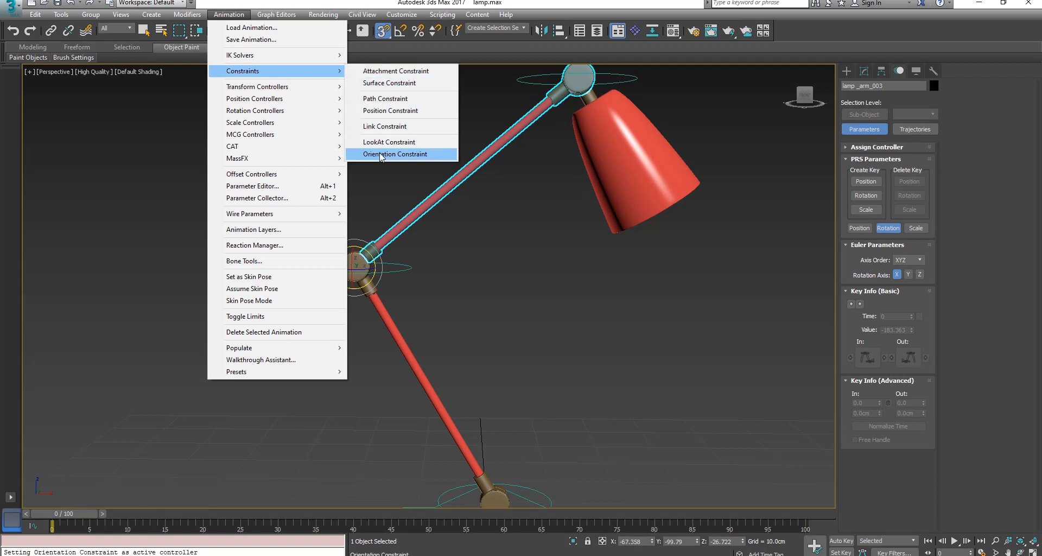
click(401, 156)
click(404, 273)
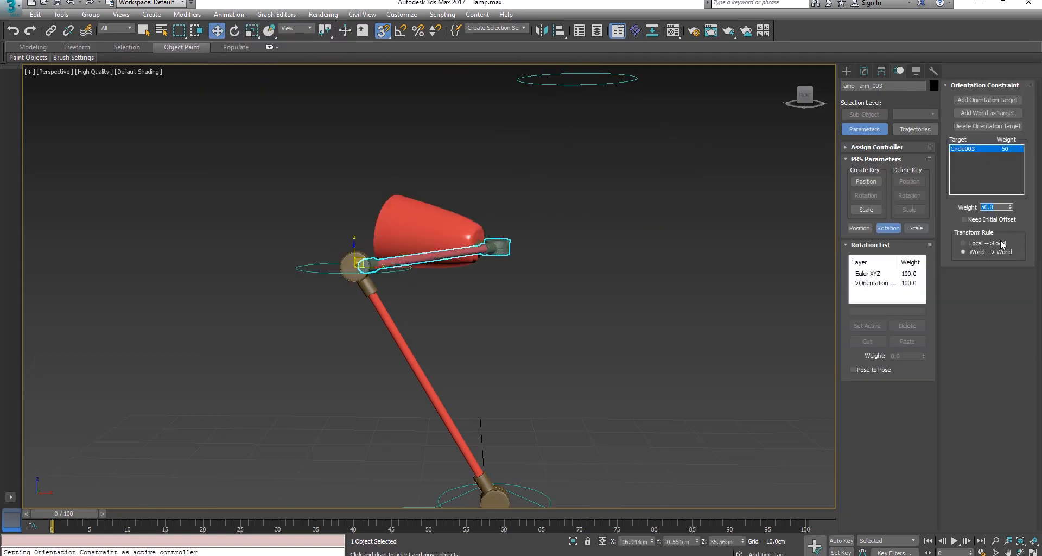
click(965, 220)
Apply an Orientation Constraint from the lamp shade to the shade joint circle, with Keep Initial Offset enabled, and deselect the shade
scroll(711, 163, down, 3)
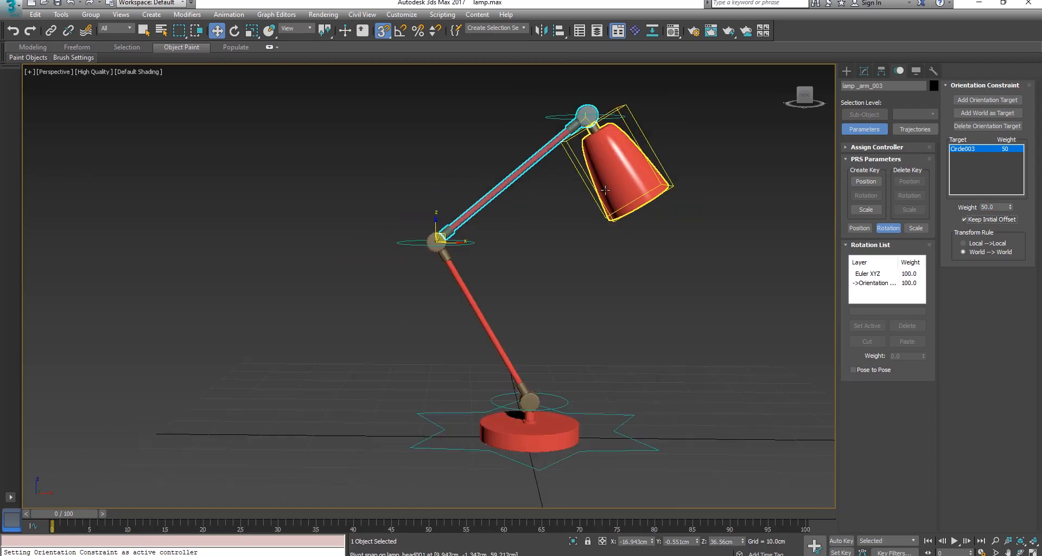
middle_drag(688, 173, 671, 185)
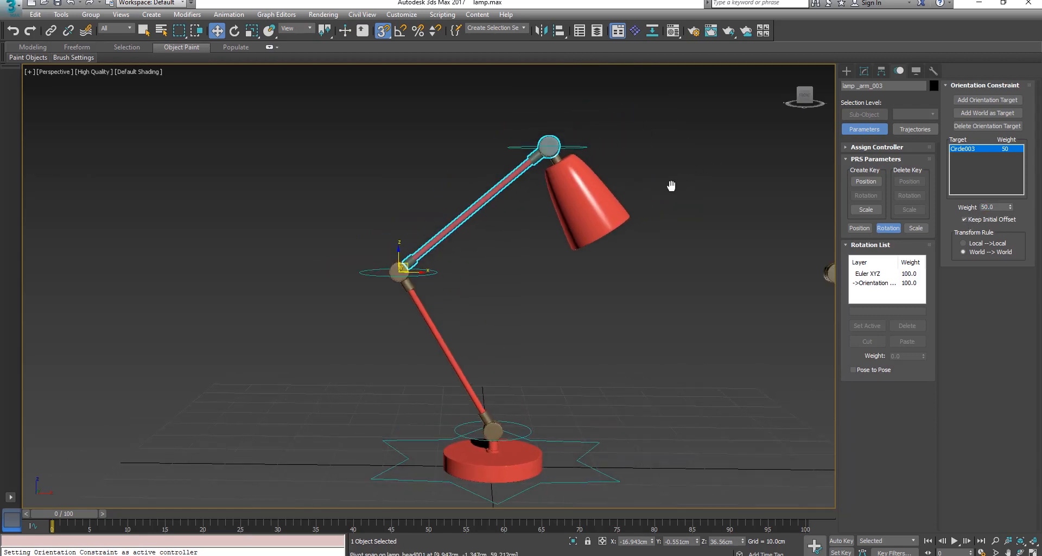
click(572, 145)
middle_drag(625, 140, 568, 178)
click(548, 219)
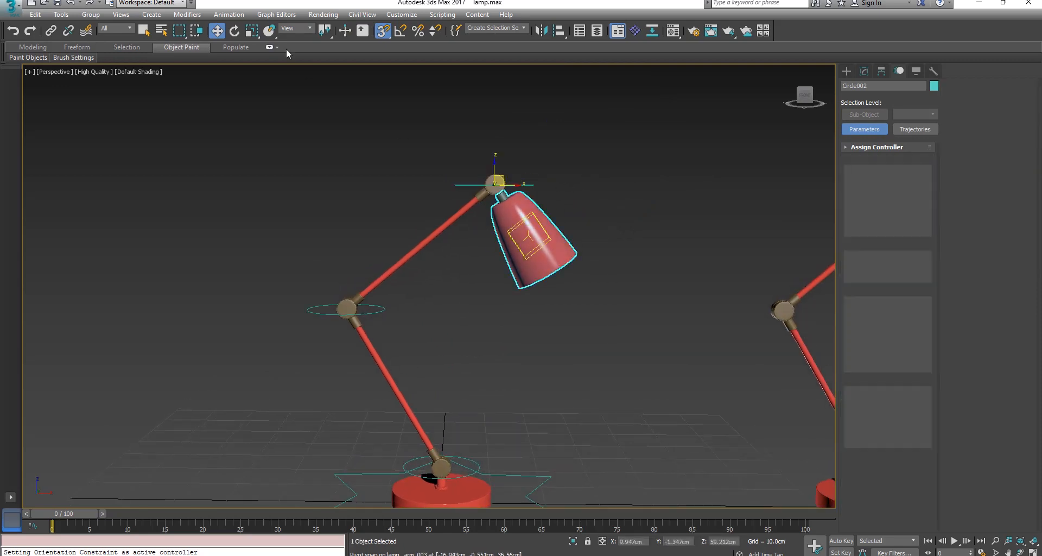
click(228, 15)
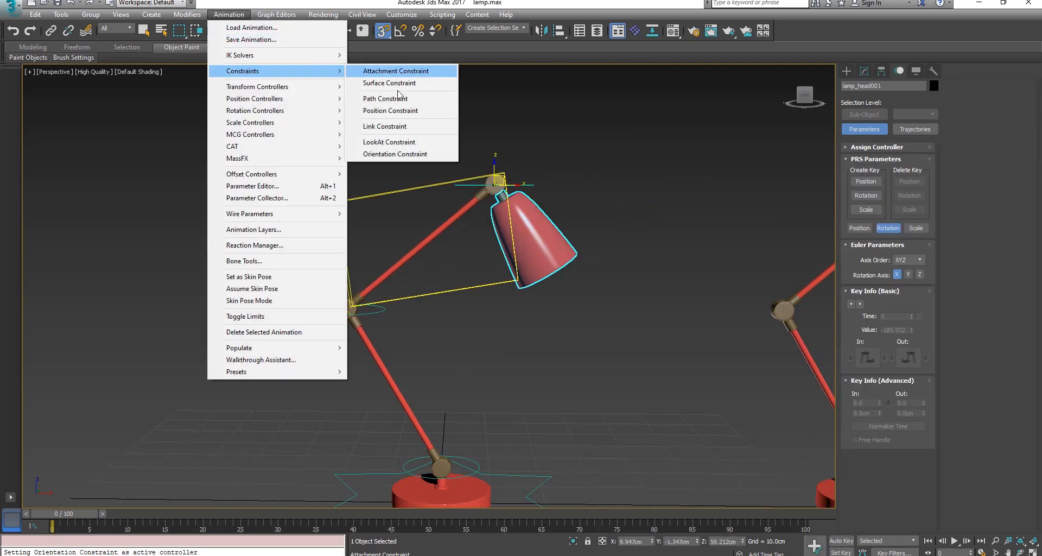
click(406, 156)
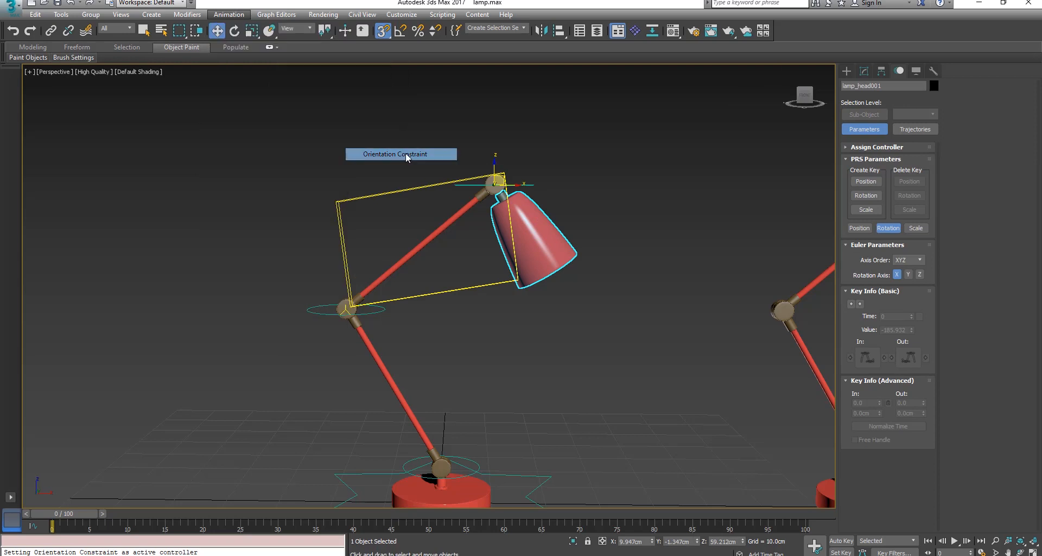
click(526, 185)
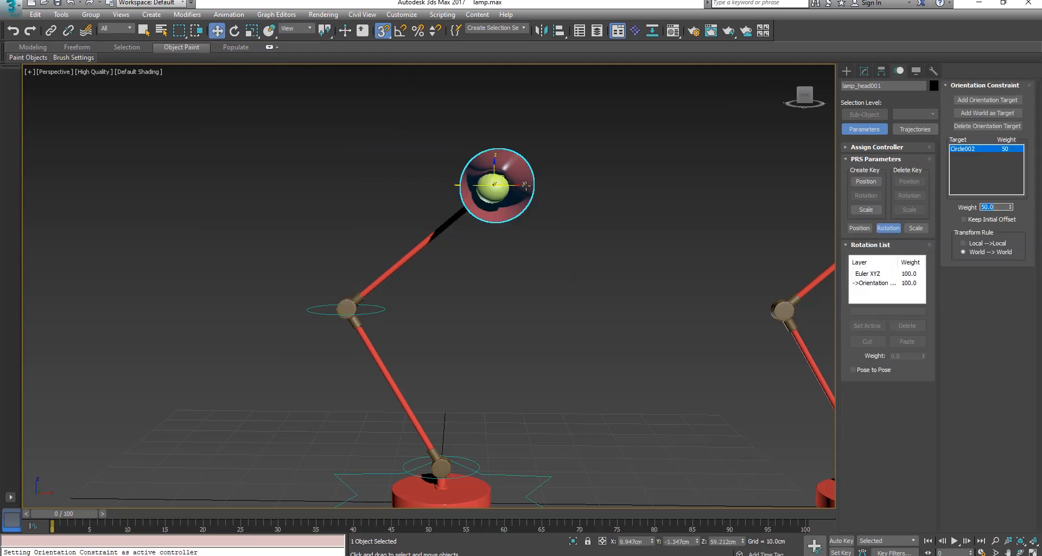
click(732, 272)
Rotate the base joint circle about 33 degrees around Y to test the linked arms, and undo the rotation
scroll(579, 272, down, 4)
middle_drag(579, 272, 571, 248)
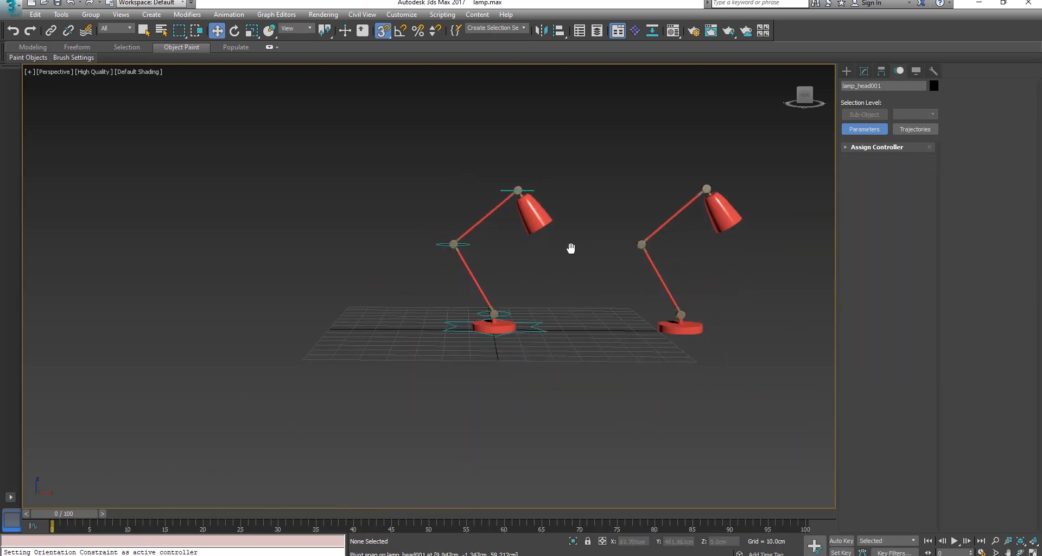
click(234, 34)
scroll(555, 285, up, 4)
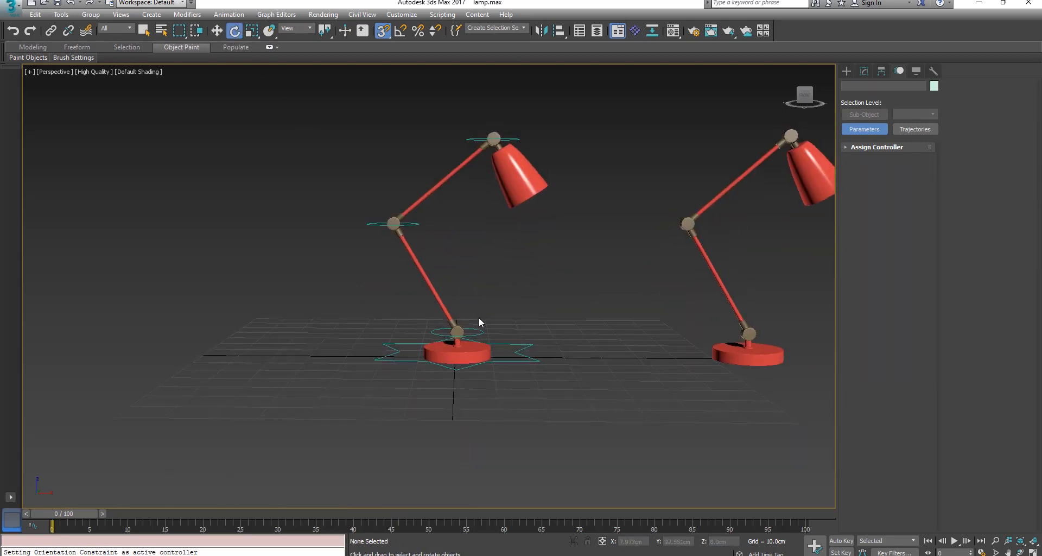
click(481, 331)
drag(481, 331, 489, 308)
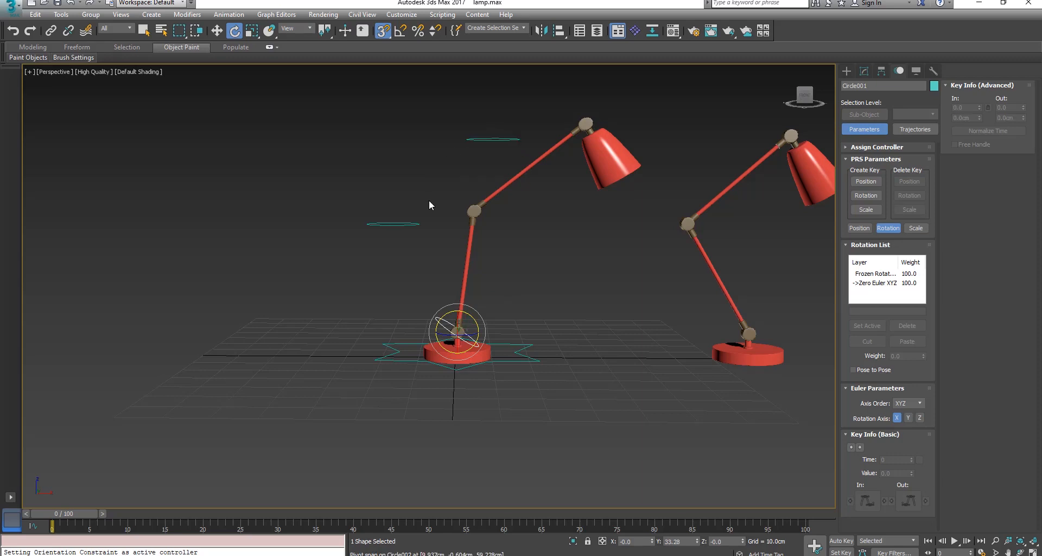
key(ctrl+z)
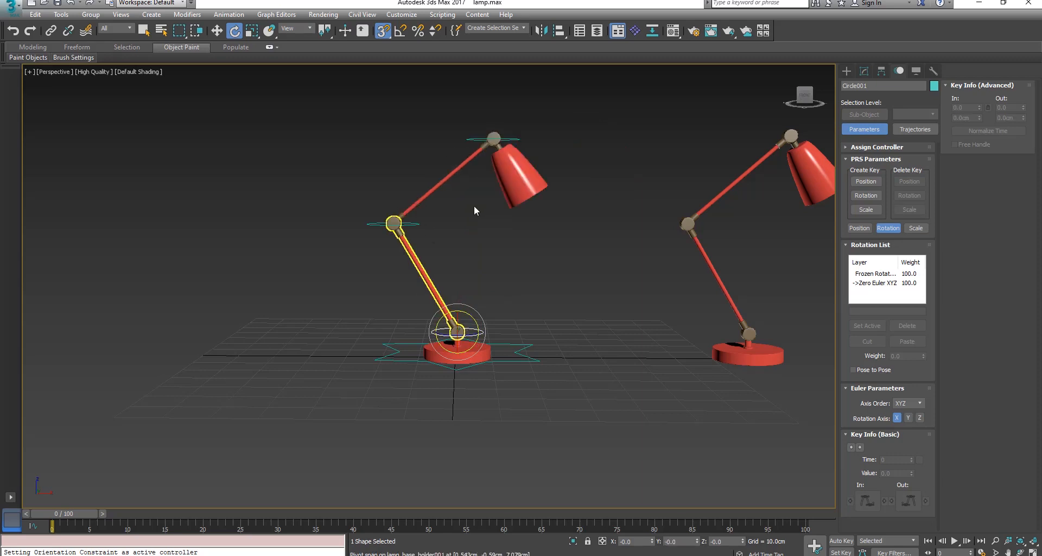
scroll(475, 209, up, 5)
middle_drag(472, 450, 477, 326)
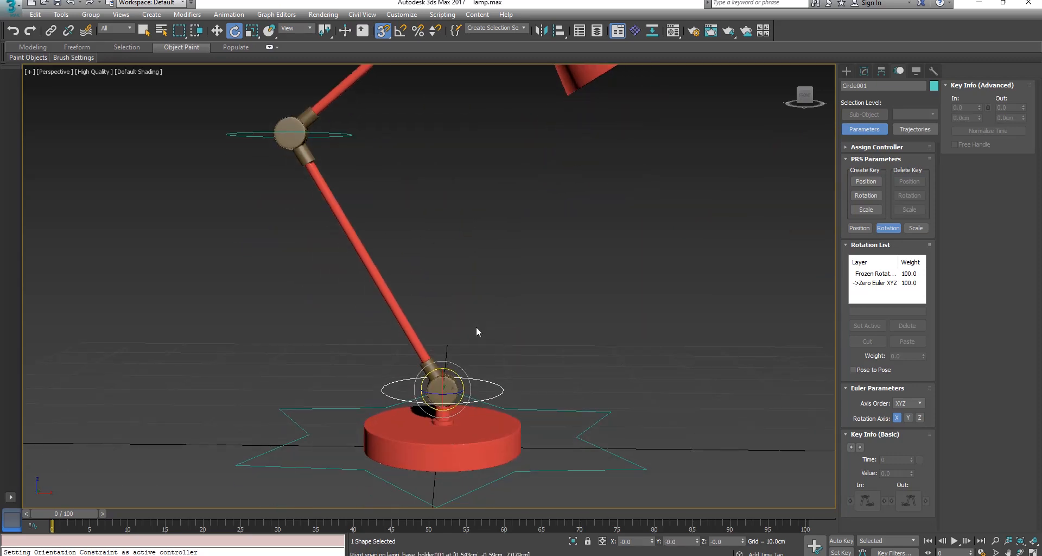
Rotate the base joint circle about 24 degrees around Y to check the unlinked elbow and shade circles, and undo the rotation
scroll(477, 327, down, 3)
drag(474, 354, 396, 262)
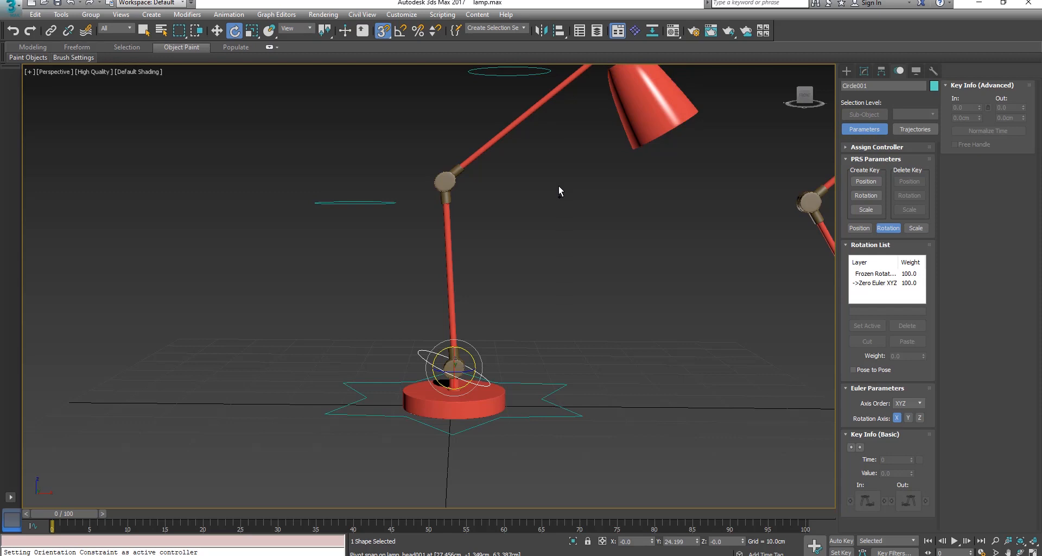
key(ctrl+z)
middle_drag(469, 190, 462, 229)
scroll(461, 233, down, 3)
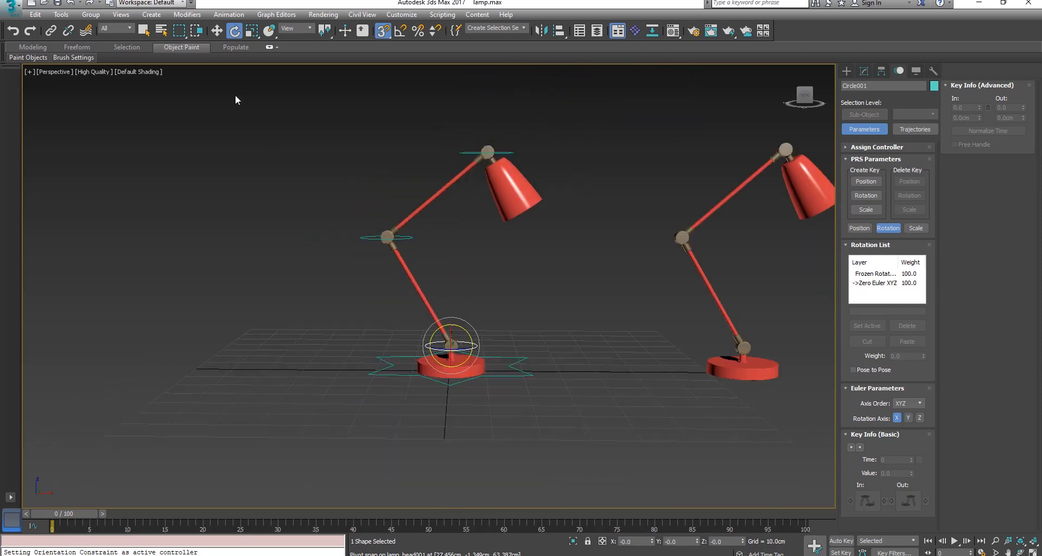
Link the shade circle to the elbow circle, the elbow circle to the base joint circle and that one to the star, and clear the selection
click(50, 30)
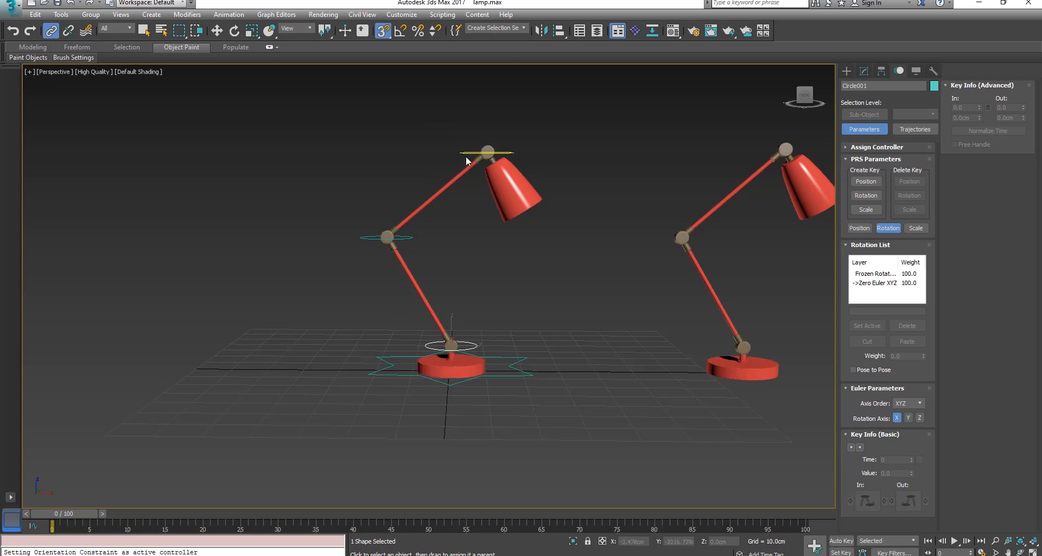
drag(477, 155, 393, 369)
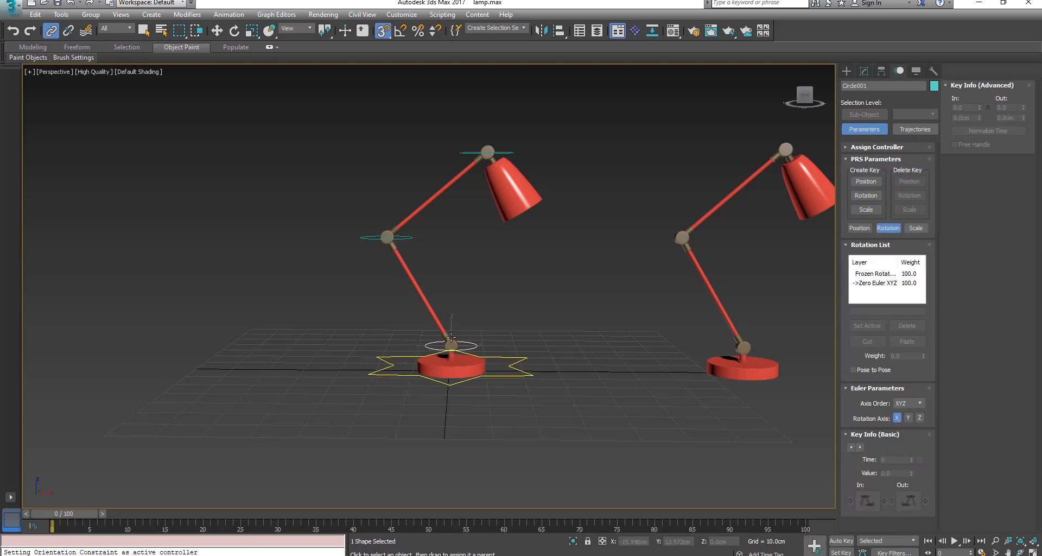
key(e)
click(510, 308)
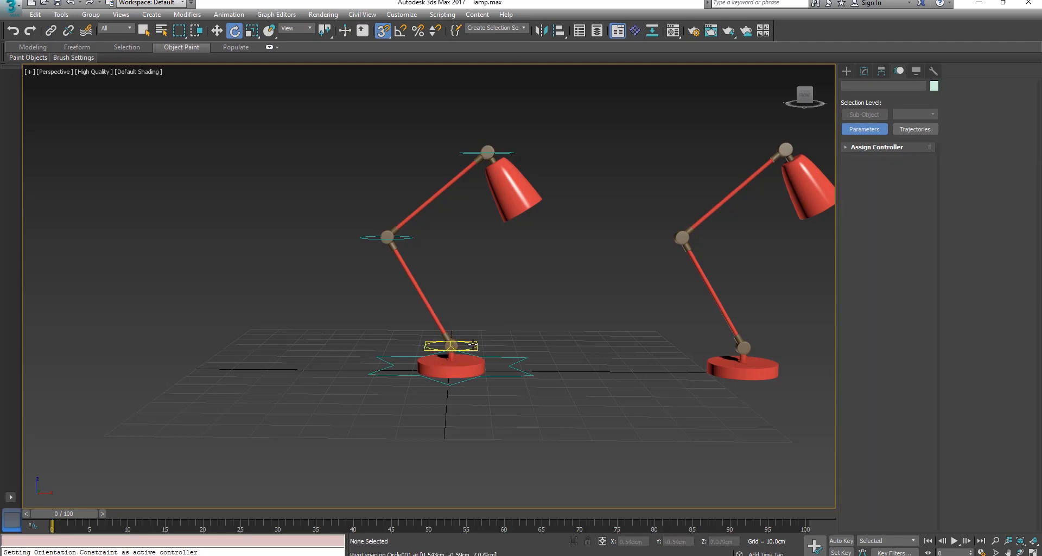
Test the linked controllers by rotating the base joint circle to about 18 degrees and the elbow circle to about 5 degrees around Y, plus the shade circle
click(473, 346)
drag(464, 332, 463, 276)
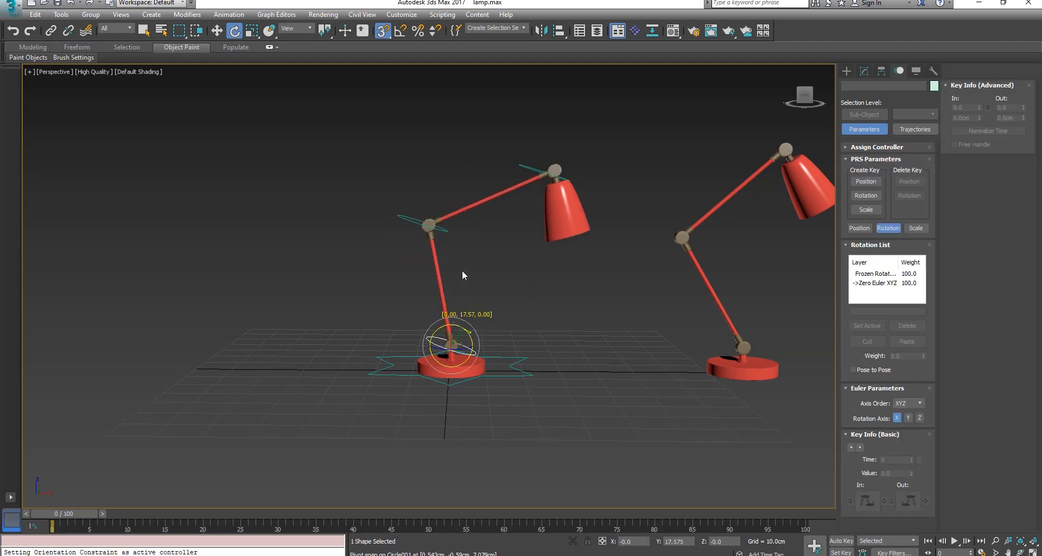
click(431, 233)
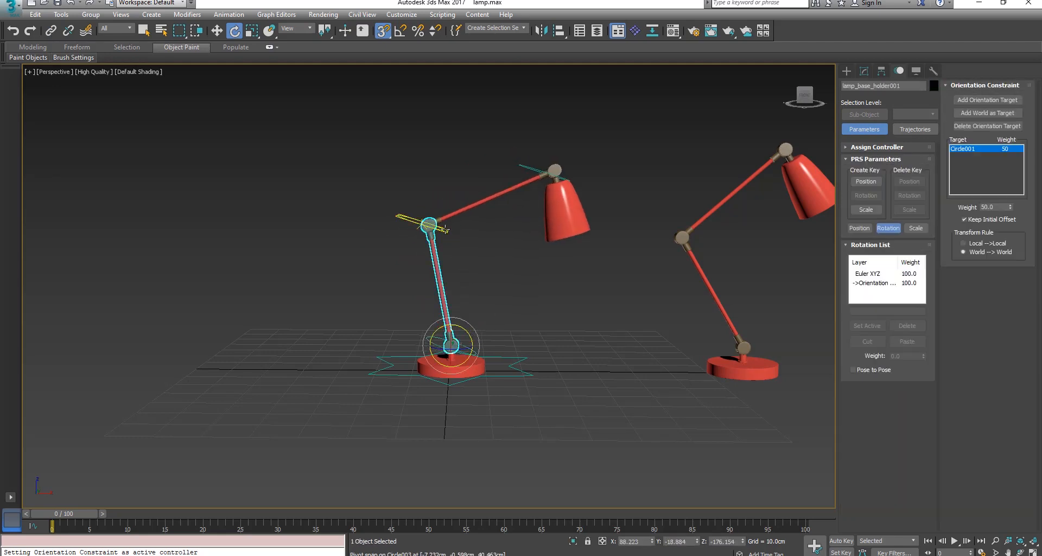
click(446, 221)
drag(428, 202, 429, 174)
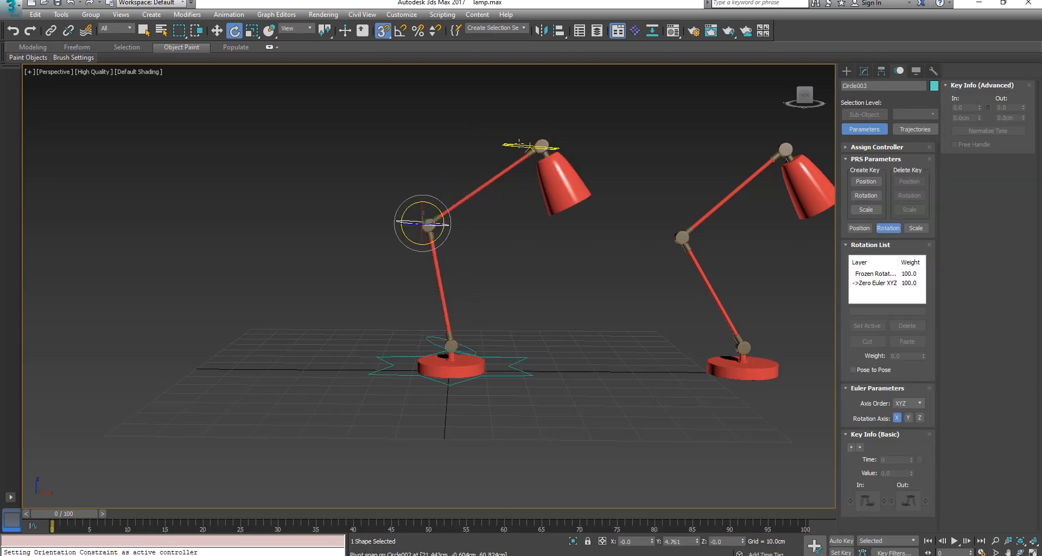
click(519, 145)
drag(541, 113, 570, 150)
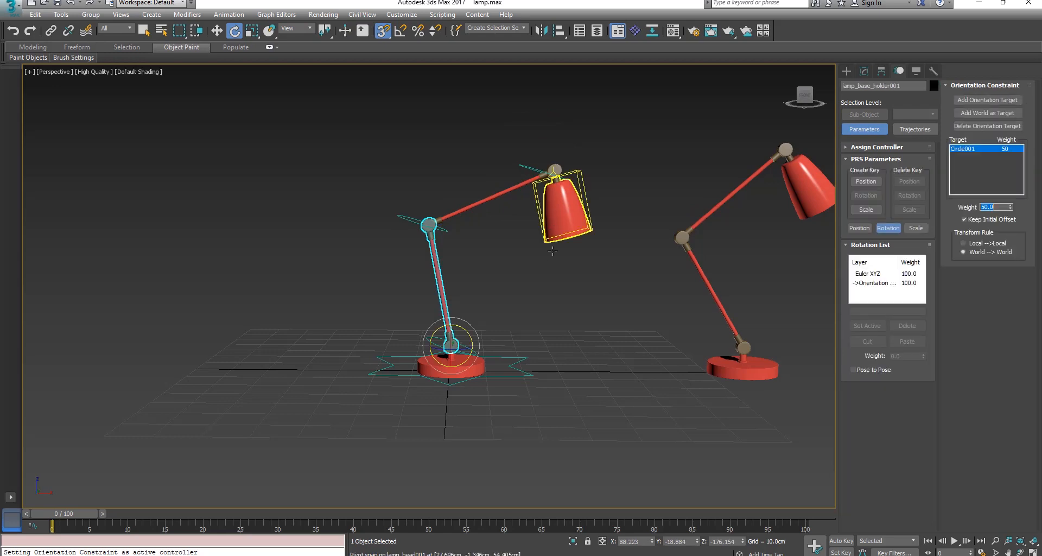
Rotate the base joint circle back to about 3.5 degrees around Y
click(477, 344)
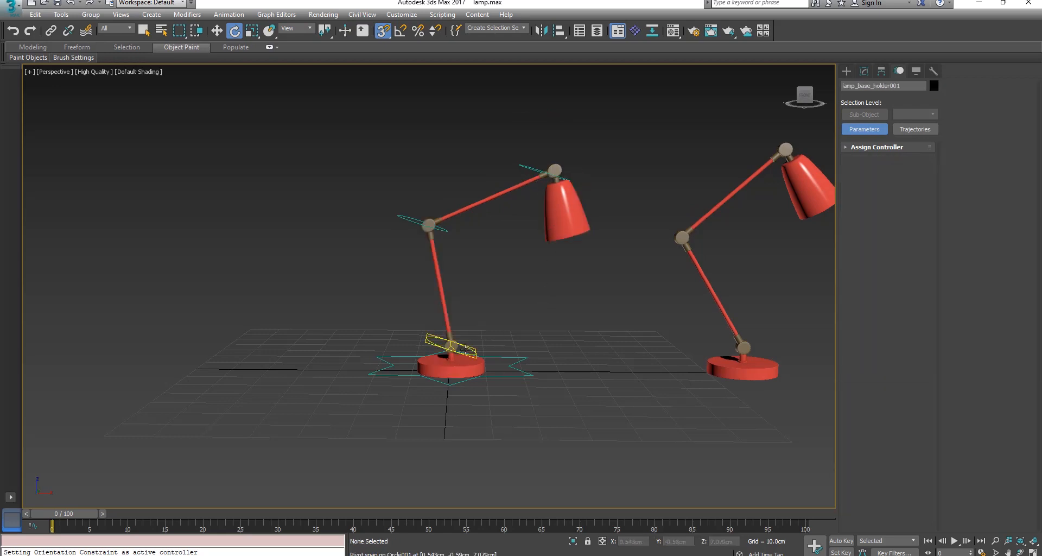
click(466, 353)
drag(468, 341, 457, 326)
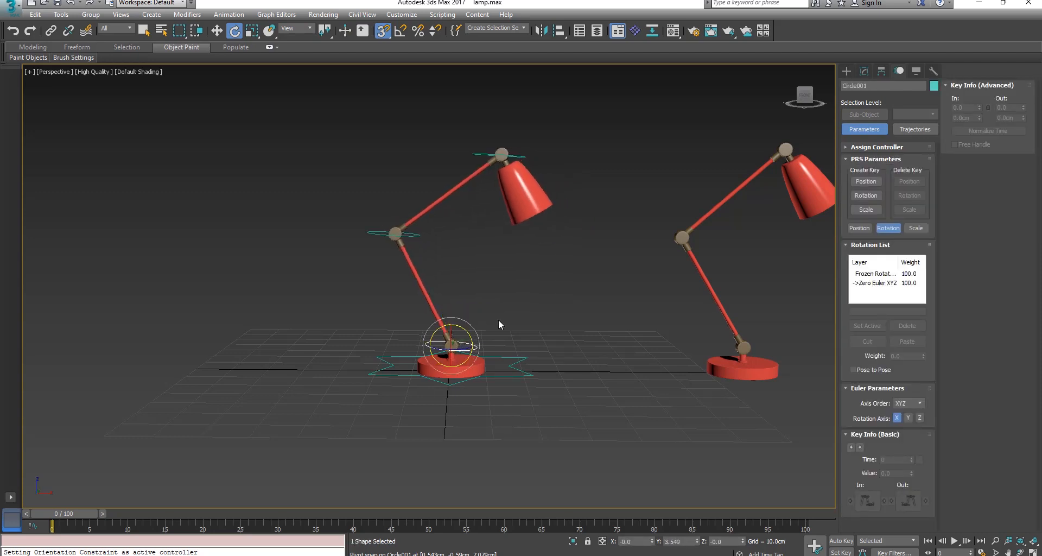
Select the star controller around the base and try to move it along X
click(520, 369)
key(w)
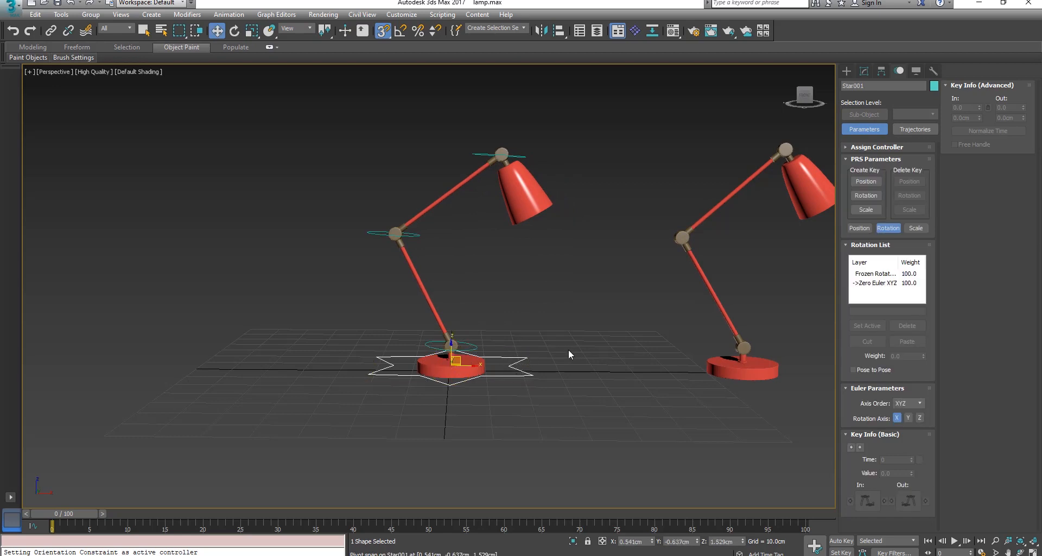
middle_drag(569, 350, 559, 349)
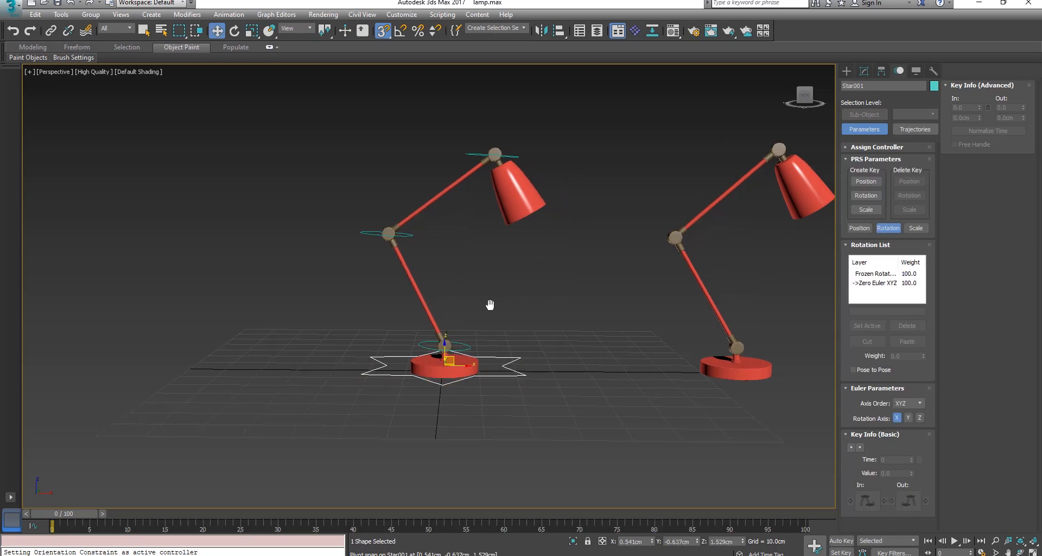
middle_drag(490, 304, 304, 289)
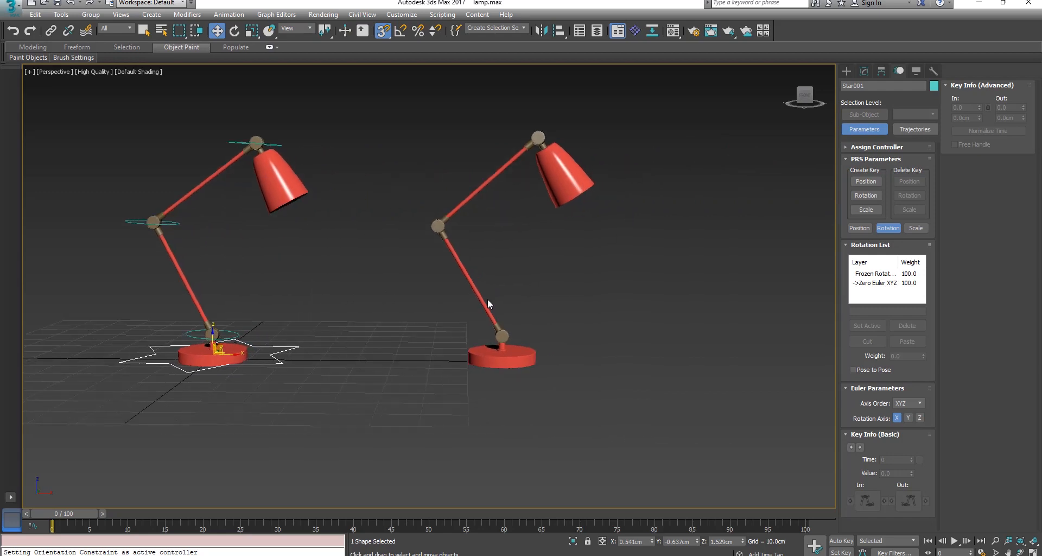
middle_drag(296, 251, 378, 330)
scroll(407, 292, up, 1)
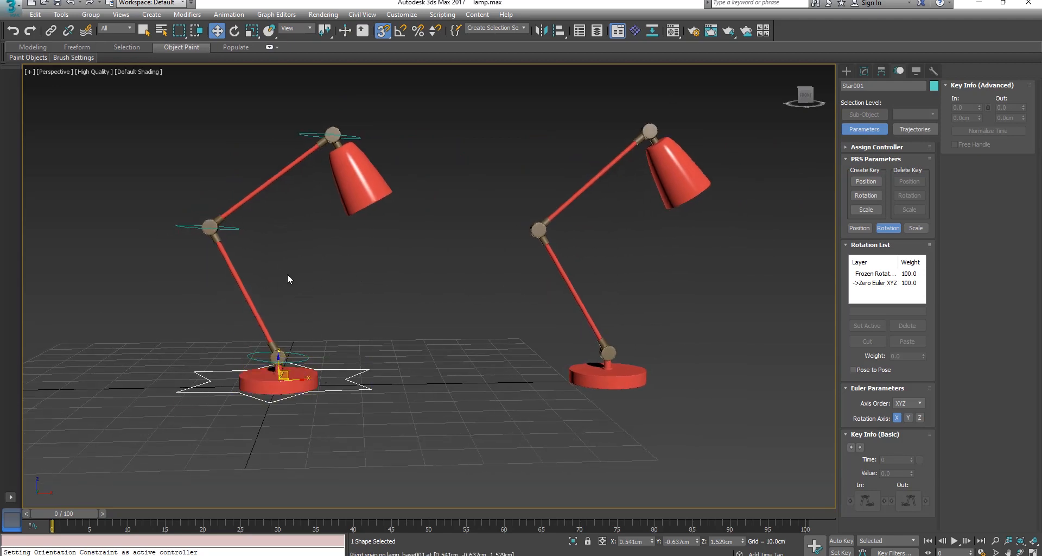
drag(360, 375, 305, 378)
click(328, 392)
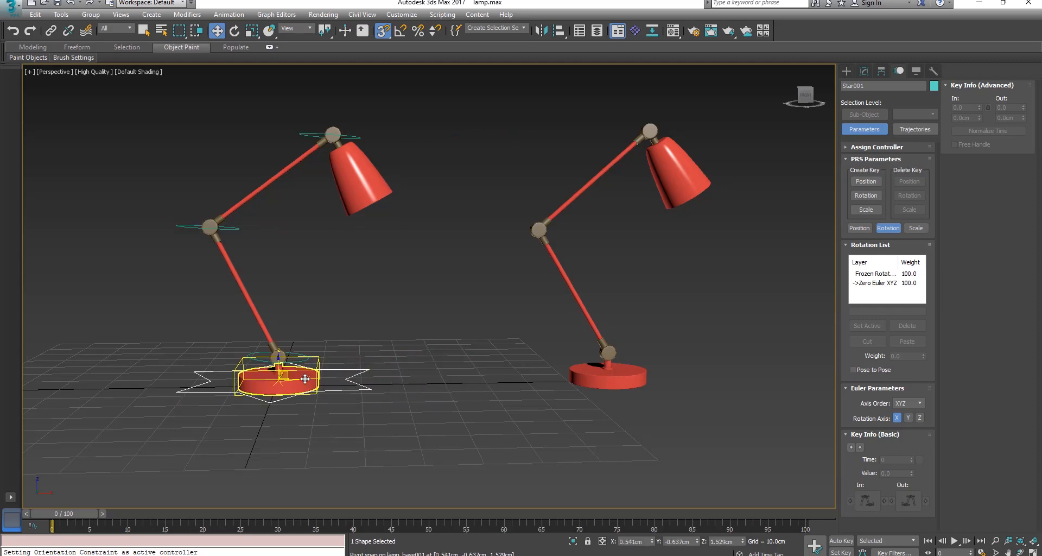
Link the lamp base to the star controller
click(52, 32)
drag(279, 378, 358, 386)
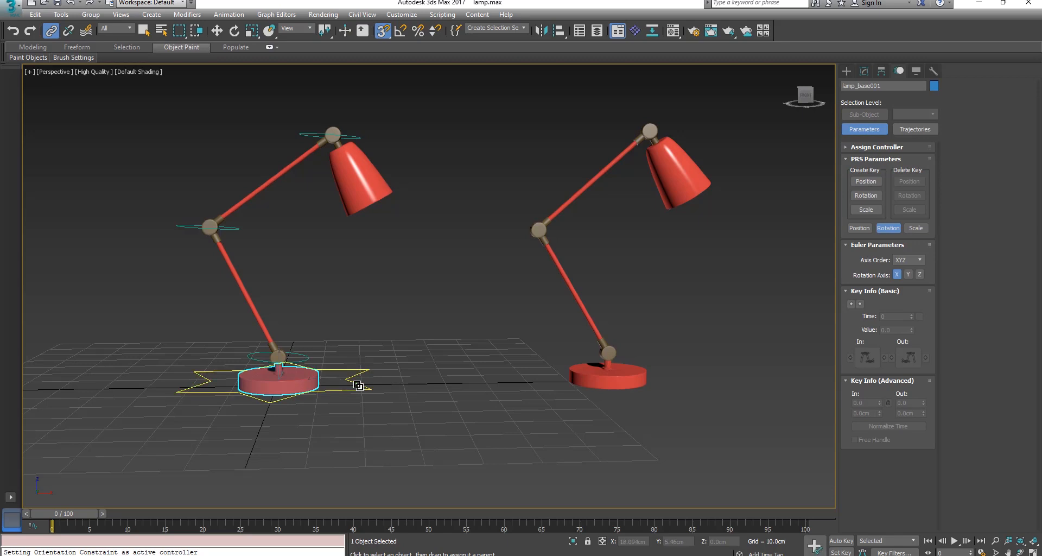
key(w)
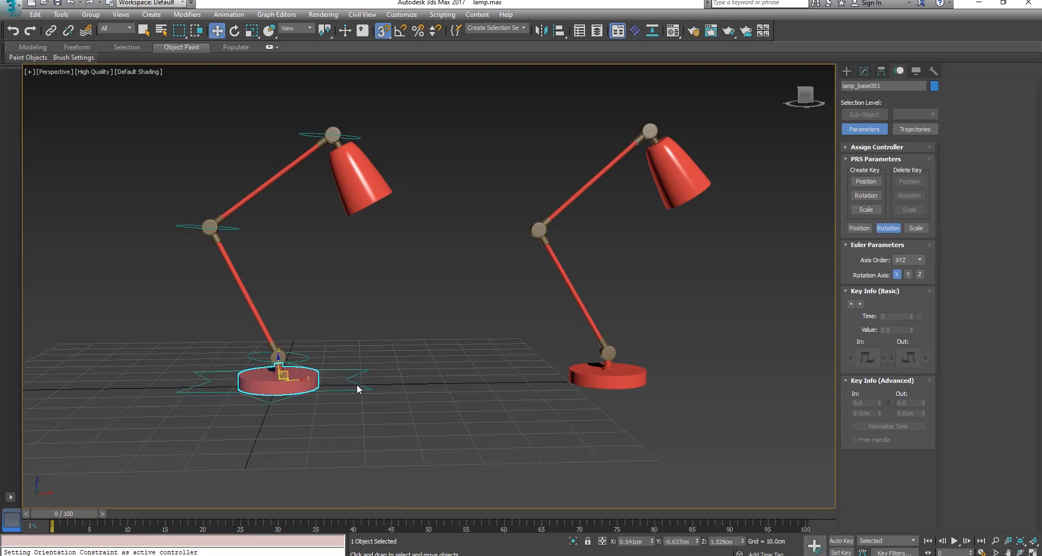
Try to move the star controller along X with the linked base, and undo the attempt
click(356, 385)
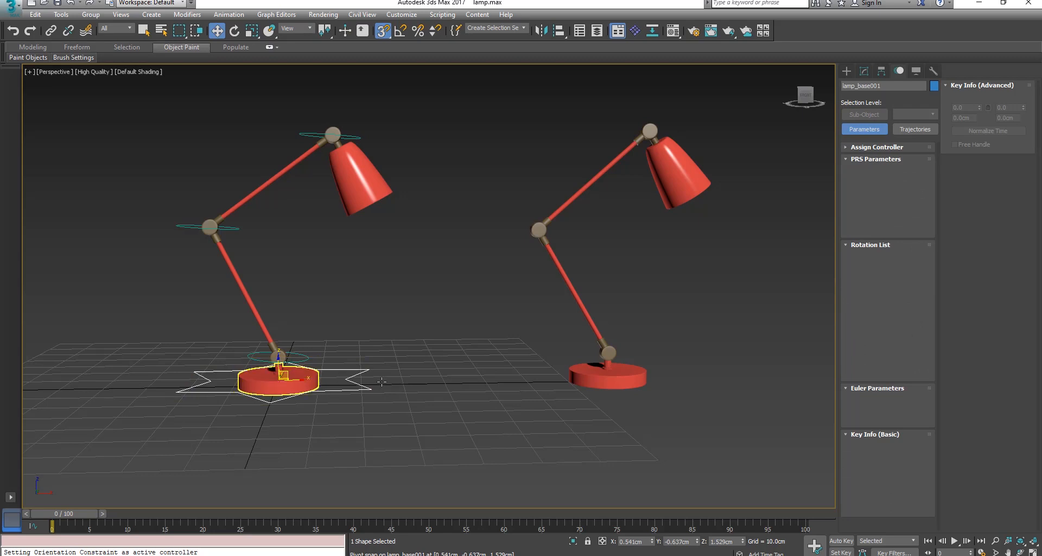
drag(381, 382, 322, 384)
key(ctrl+z)
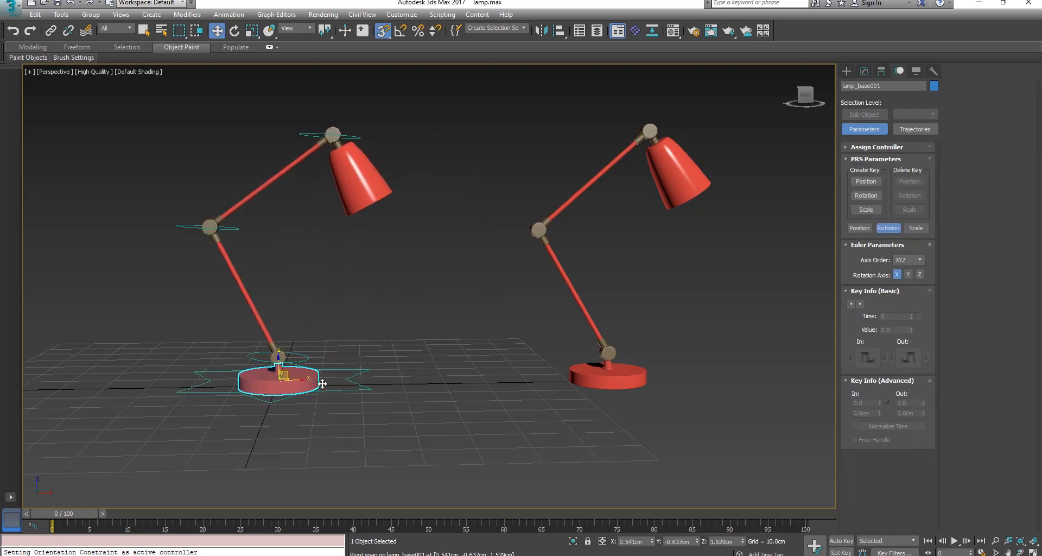
Turn off 3D snapping and move the star controller along X to about -65 cm to shift the whole lamp
click(347, 387)
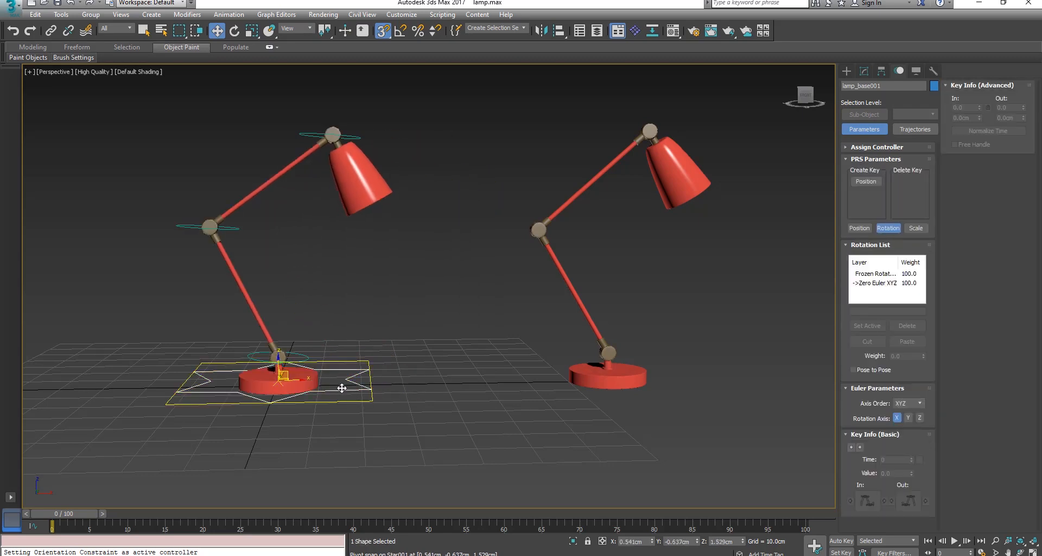
drag(308, 381, 277, 383)
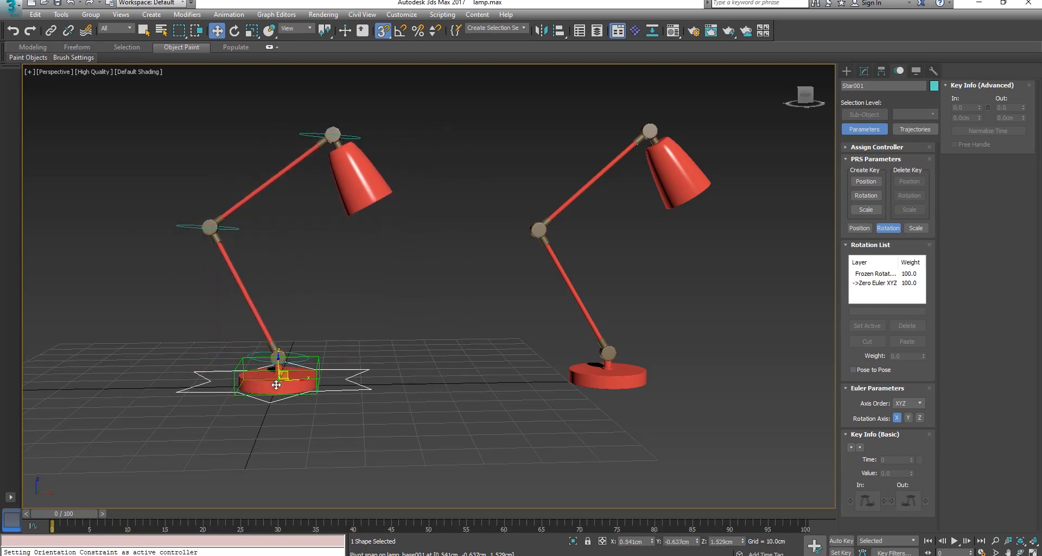
click(389, 37)
scroll(380, 285, down, 4)
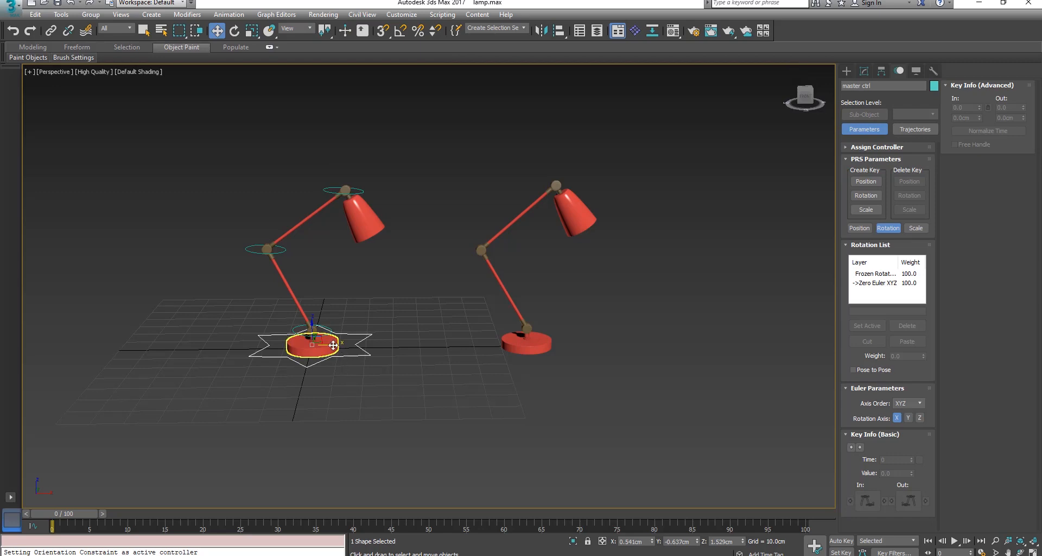
drag(318, 345, 152, 343)
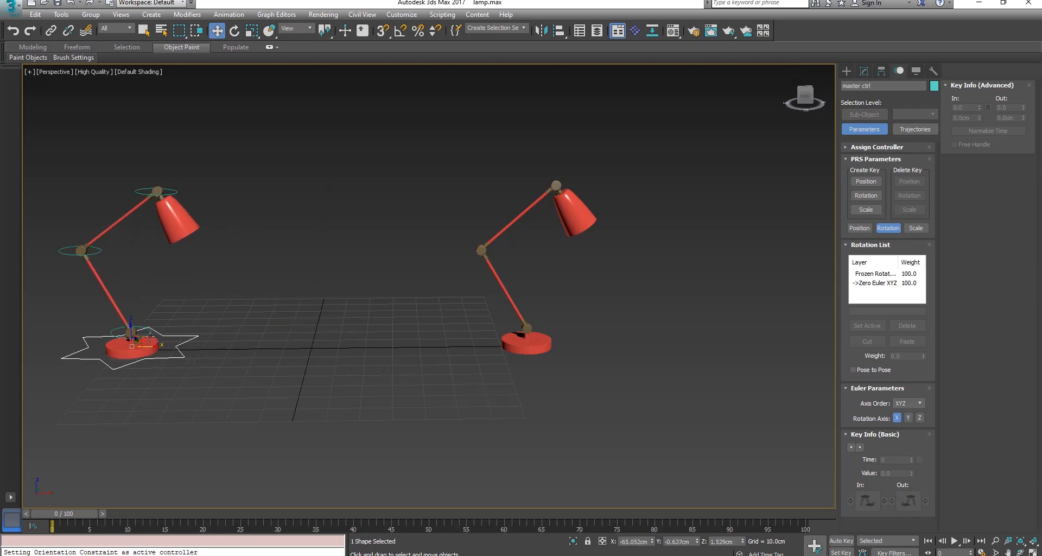
Pose the rigged lamp by rotating the base joint, elbow and shade circles to about -8, -19 and -10 degrees around Y
click(149, 332)
key(e)
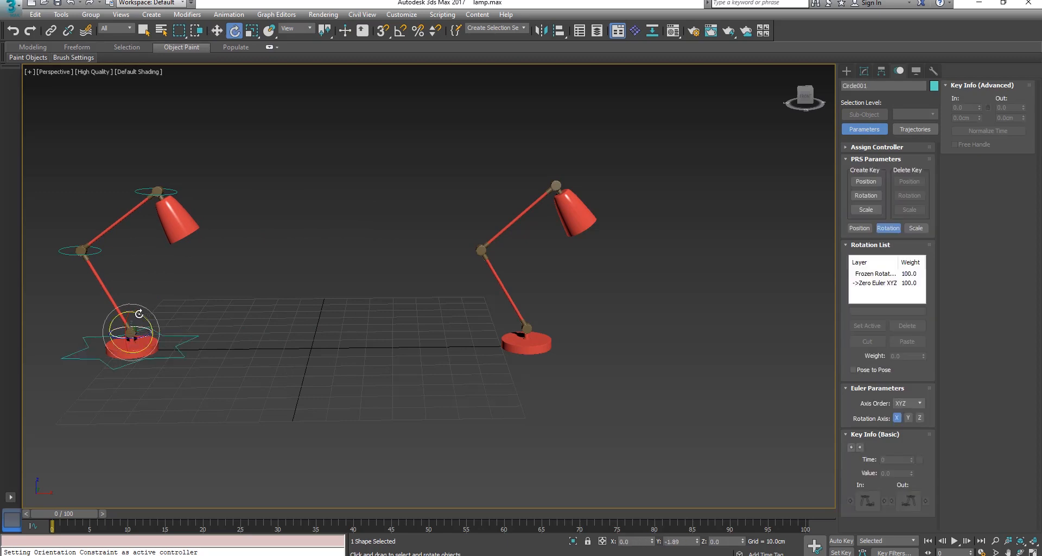
drag(139, 314, 137, 313)
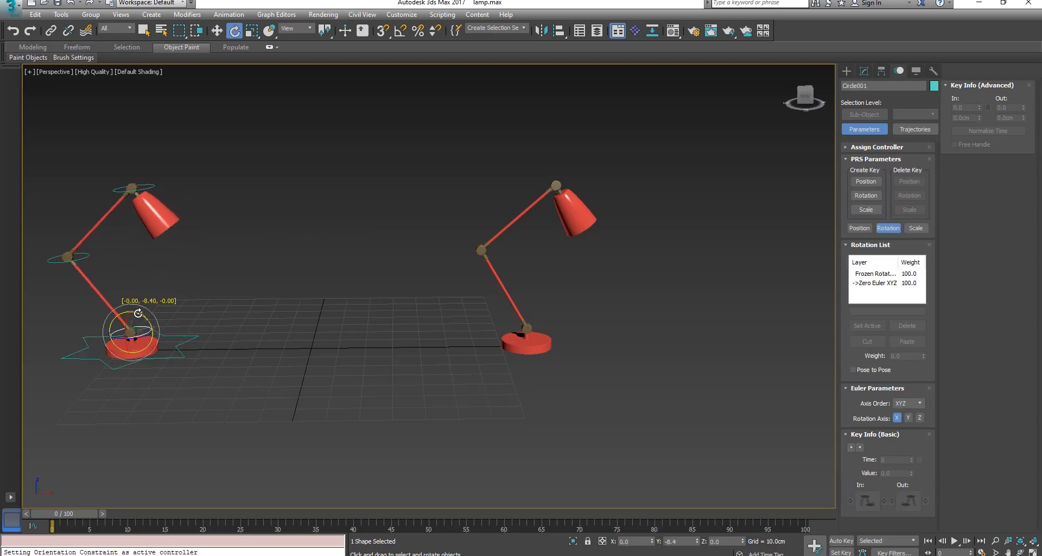
click(82, 253)
drag(81, 249, 88, 230)
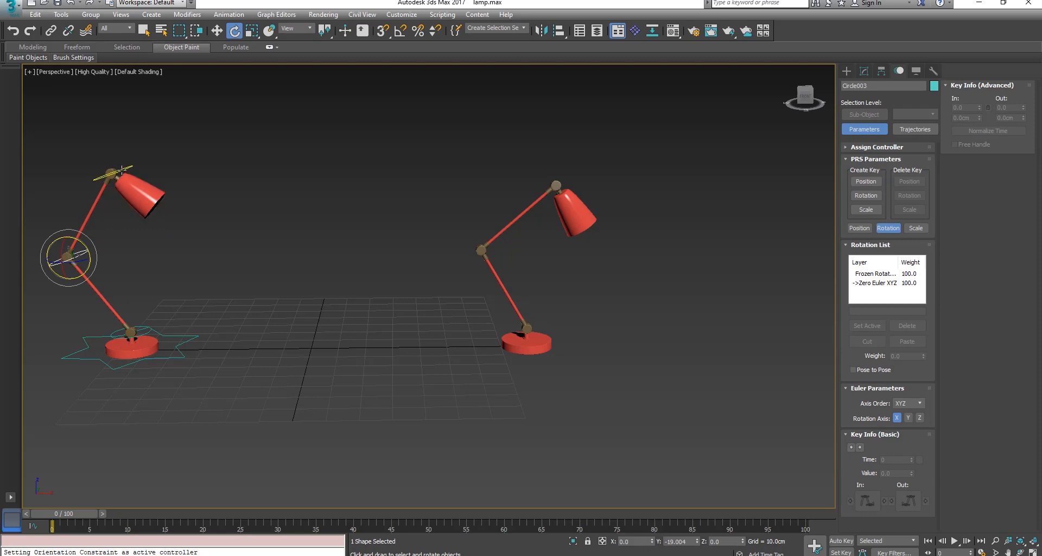
click(126, 168)
drag(126, 170, 144, 177)
Link the second lamp's shade to its upper arm and the arms down to the base, and clear the selection
click(510, 347)
scroll(600, 332, up, 4)
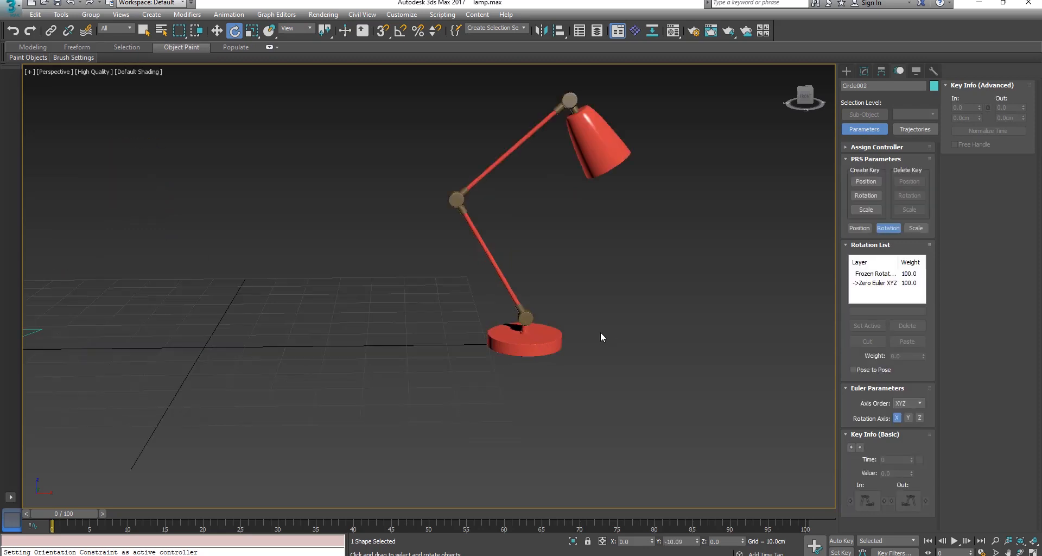
middle_drag(511, 354, 380, 388)
scroll(395, 388, up, 3)
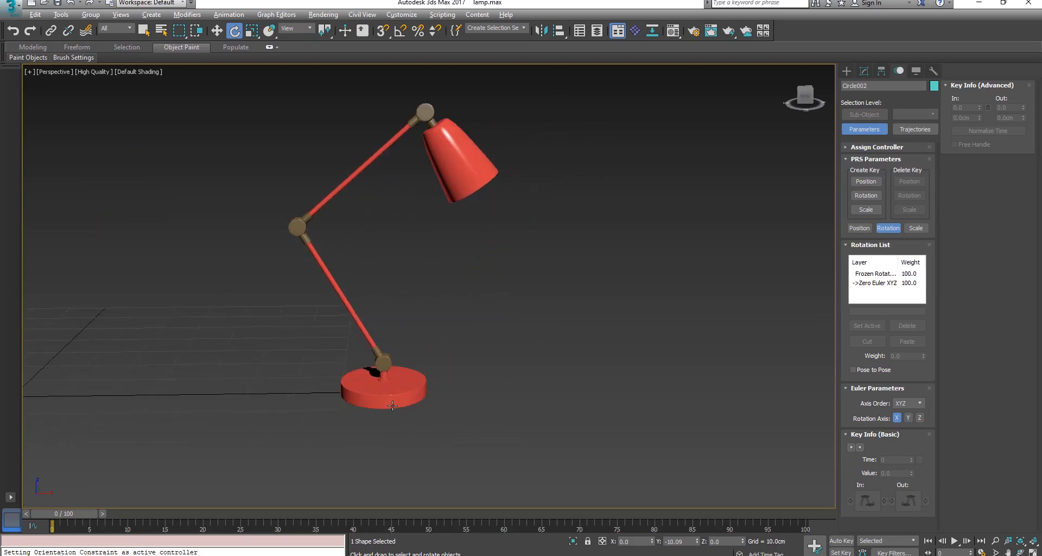
scroll(395, 388, down, 1)
middle_drag(473, 319, 453, 363)
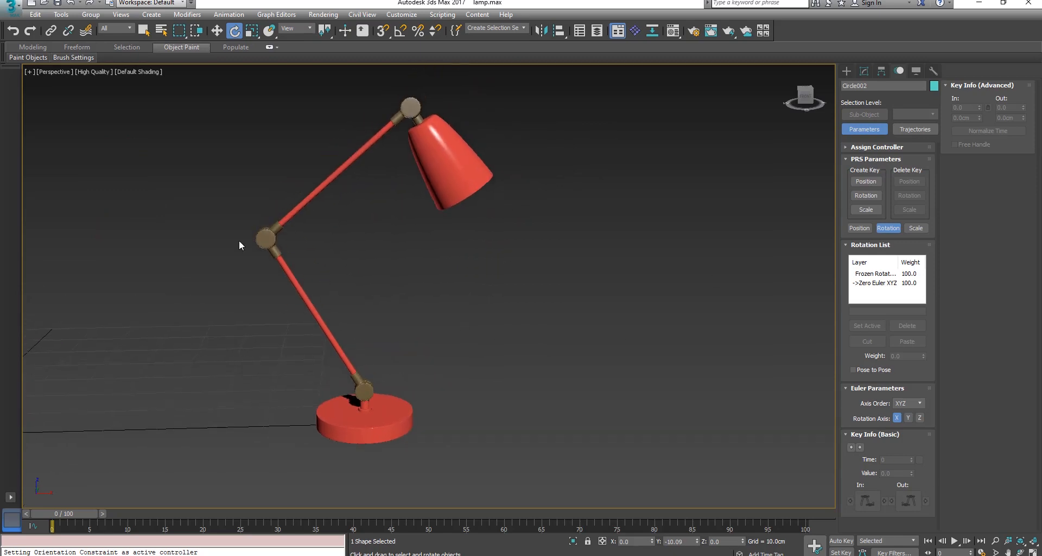
click(353, 369)
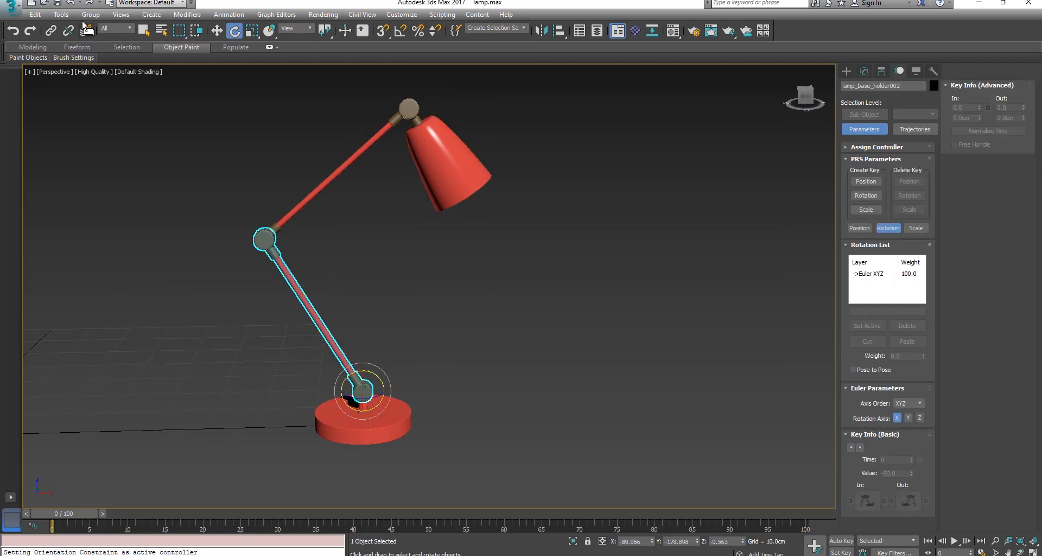
click(51, 30)
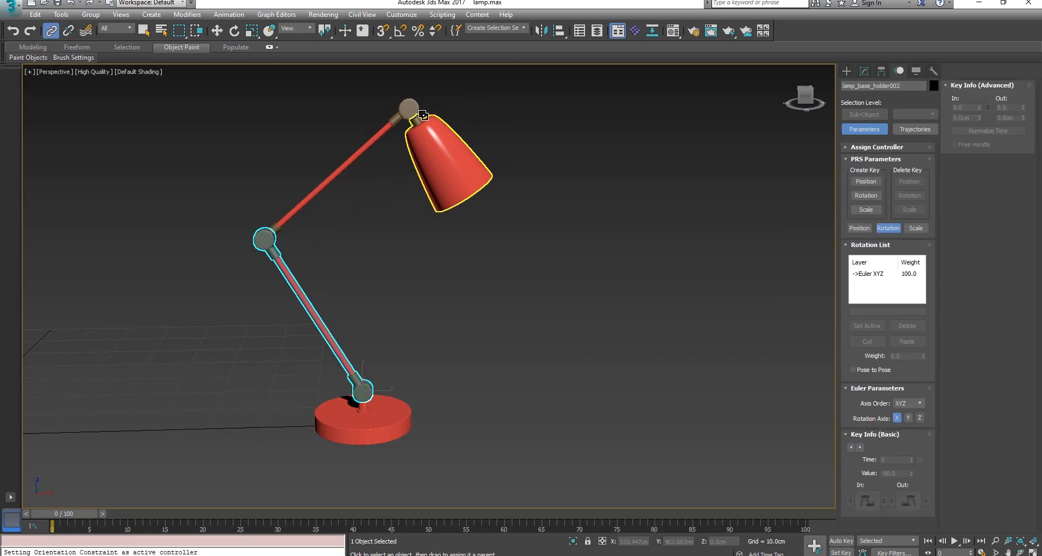
drag(423, 115, 344, 168)
drag(344, 168, 356, 420)
middle_drag(485, 338, 436, 309)
click(461, 337)
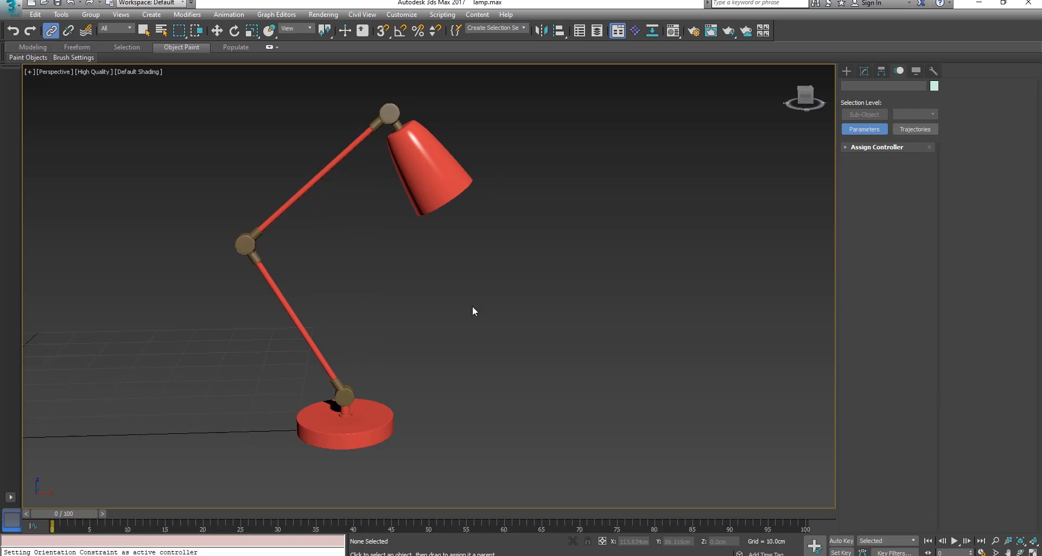
Try an HI Solver IK chain from the second lamp's lower arm to its upper arm
click(335, 388)
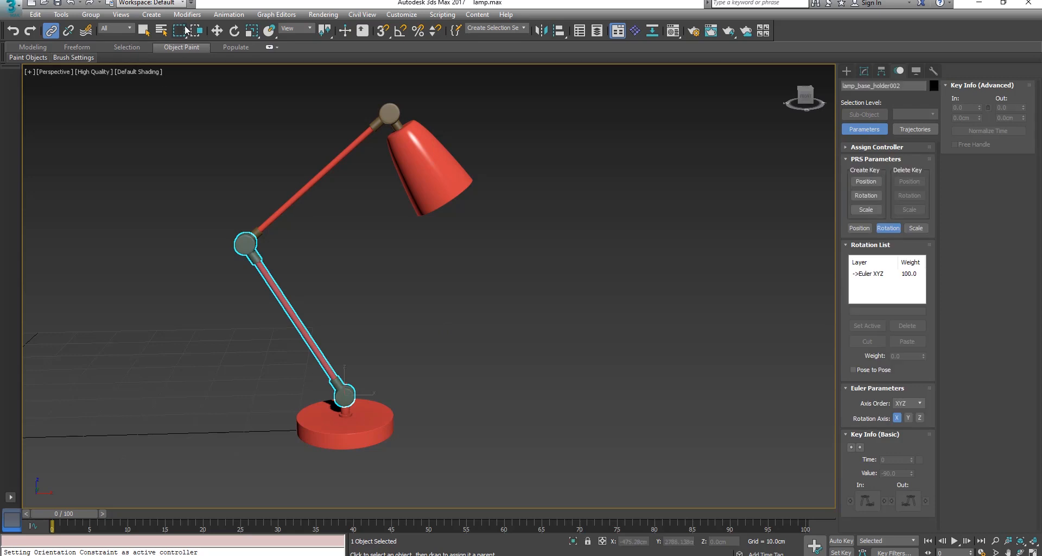
click(228, 14)
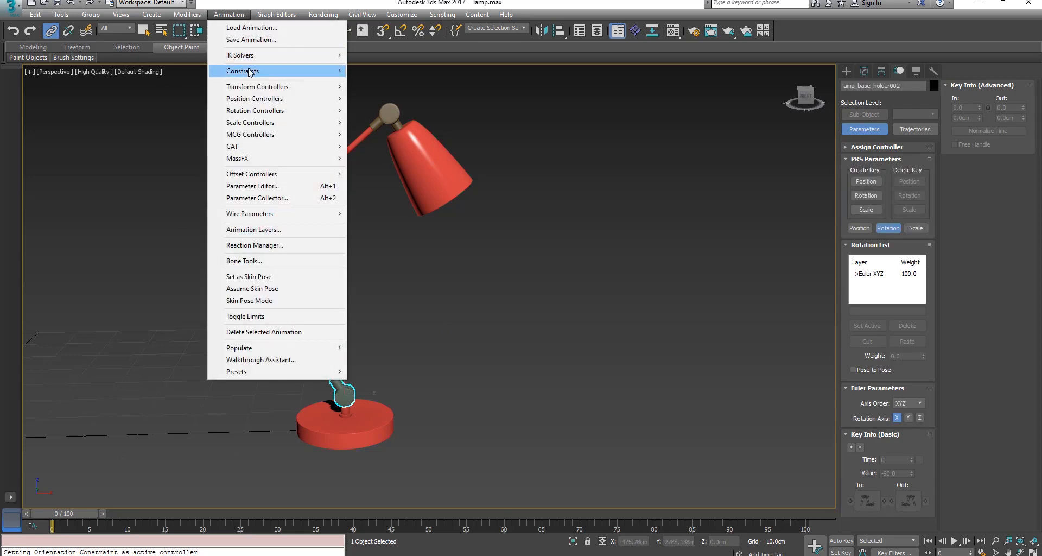
mouse_move(249, 56)
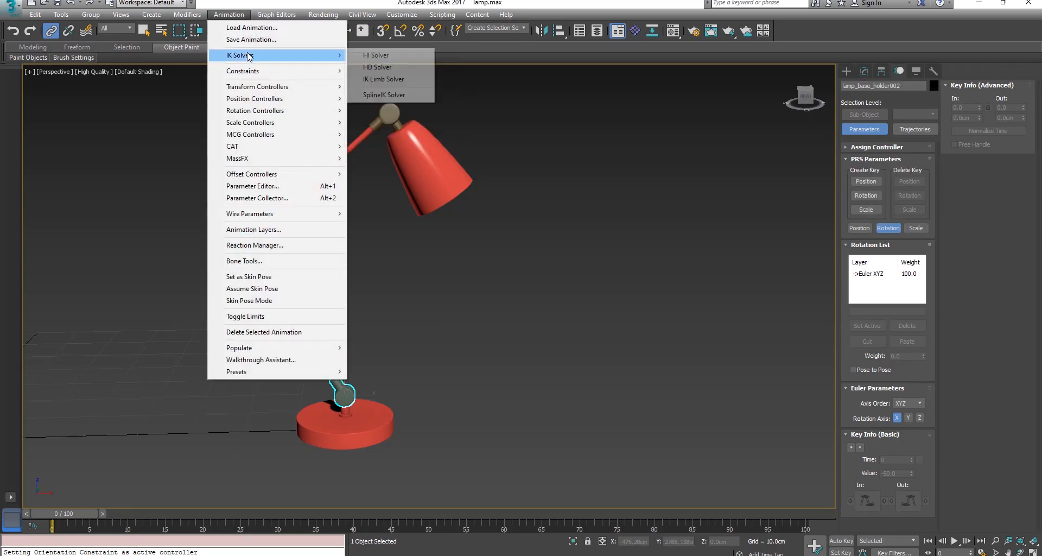
click(373, 54)
click(391, 120)
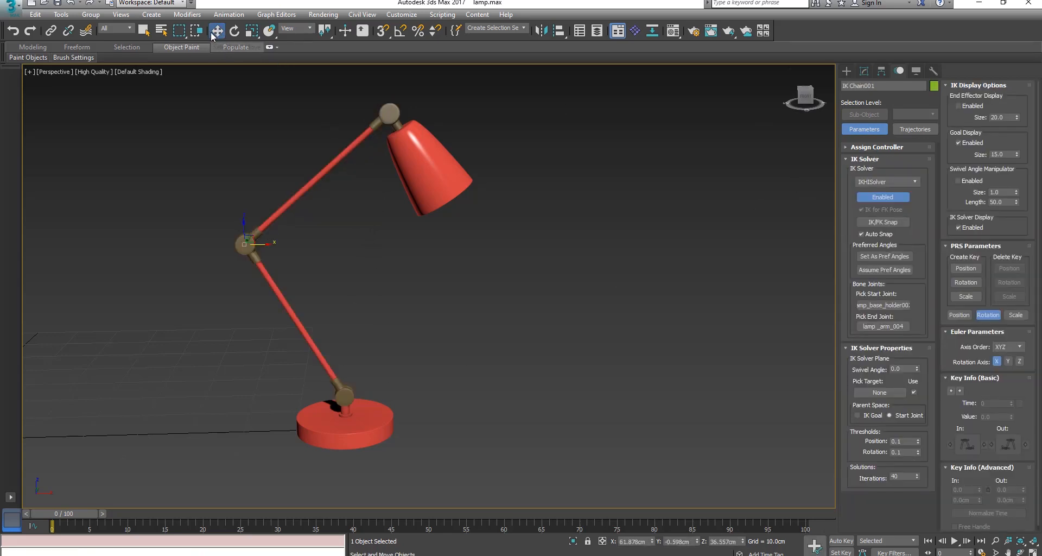
Try moving the IK goal at the second lamp's elbow, remove the chain and clear the selection
click(334, 218)
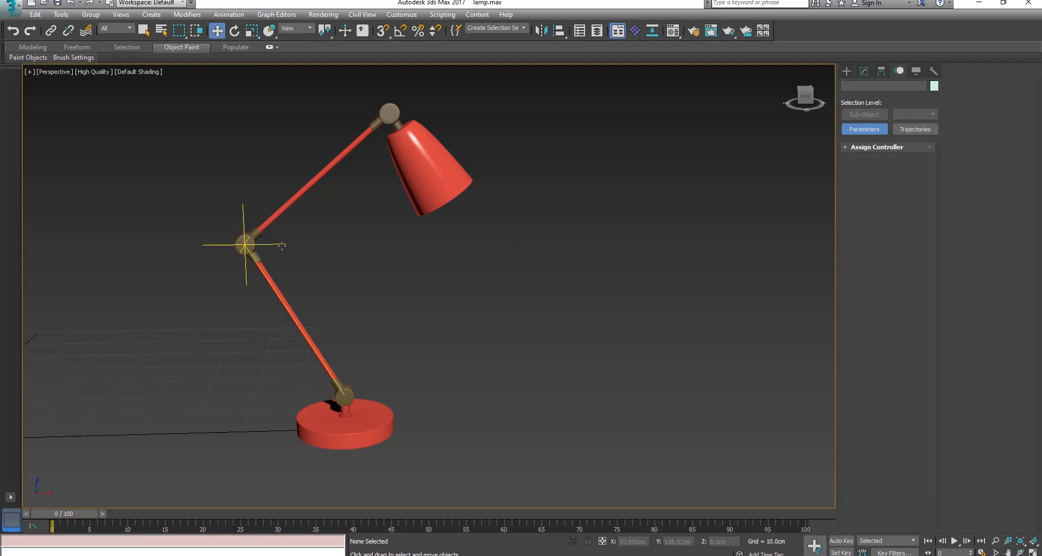
drag(353, 247, 379, 261)
alt+middle_drag(428, 261, 411, 274)
scroll(393, 259, down, 4)
middle_drag(477, 283, 463, 284)
scroll(385, 274, up, 3)
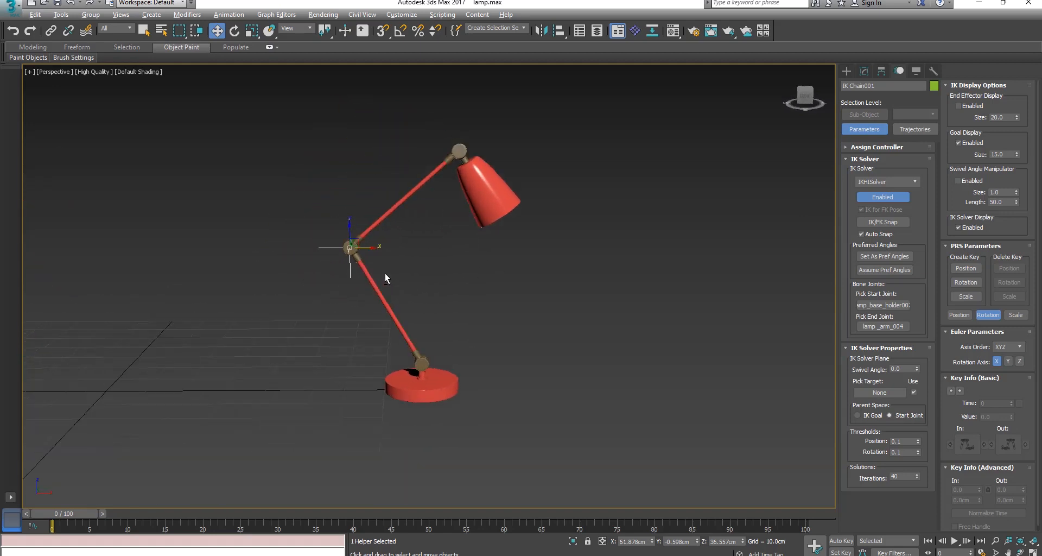
drag(405, 246, 432, 296)
click(483, 292)
middle_drag(487, 280, 434, 282)
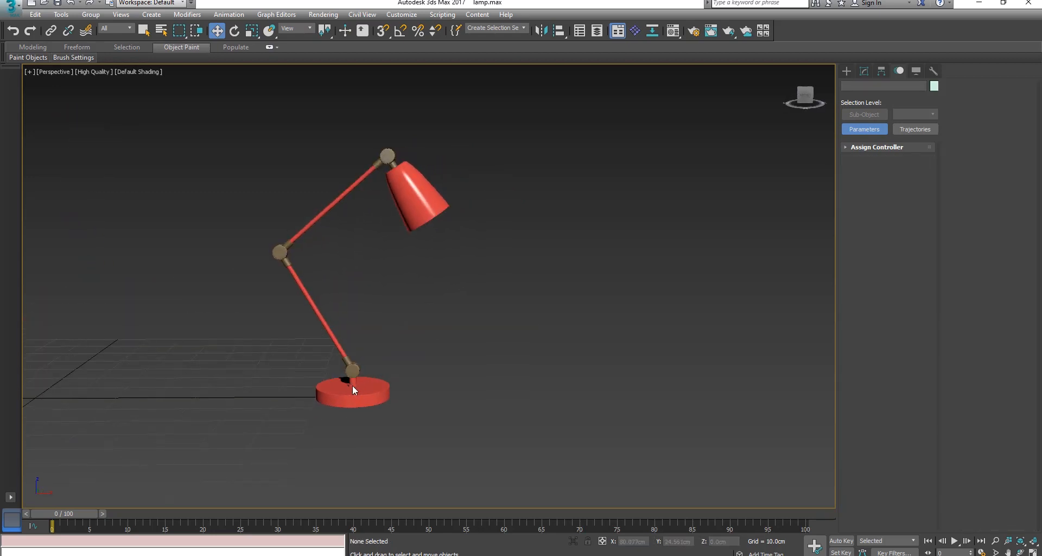
Check the second lamp's base joint and shade as the two ends of an IK chain
click(353, 370)
scroll(353, 371, up, 2)
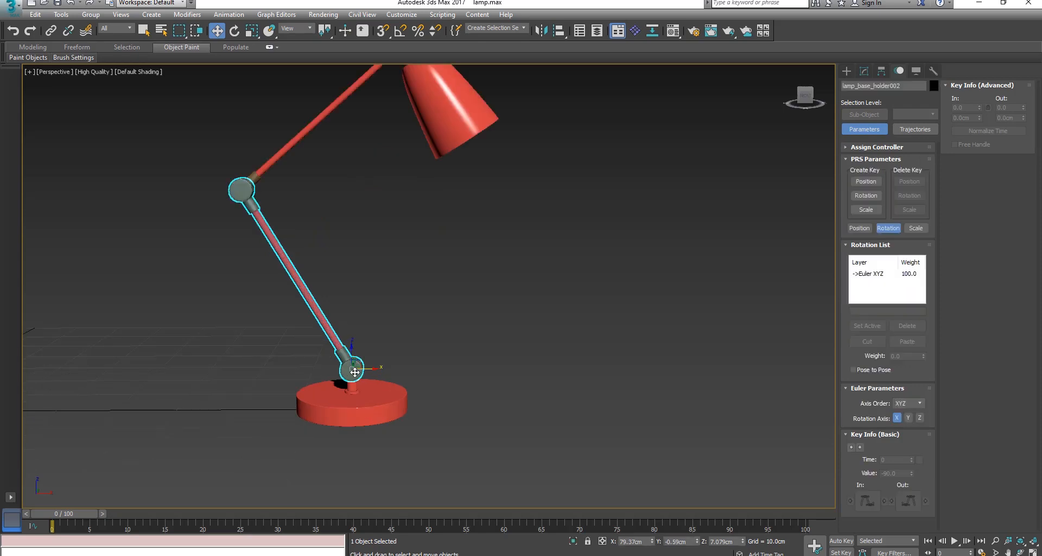
click(427, 106)
middle_drag(510, 193, 502, 229)
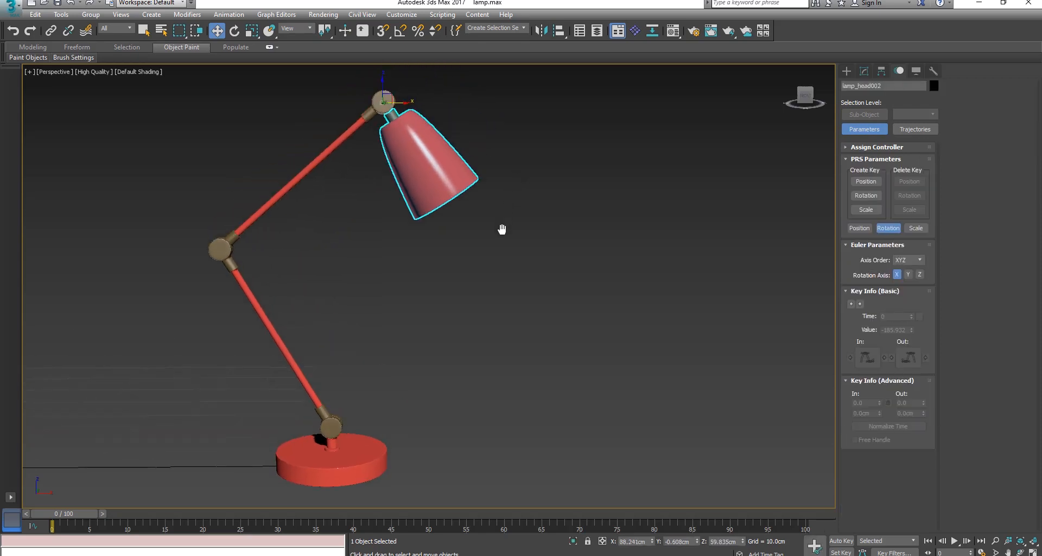
click(337, 432)
Create an HI Solver IK chain between the second lamp's shade and the lower arm at the base joint
click(386, 101)
scroll(394, 196, down, 5)
scroll(383, 214, up, 2)
middle_drag(419, 212, 414, 226)
click(228, 14)
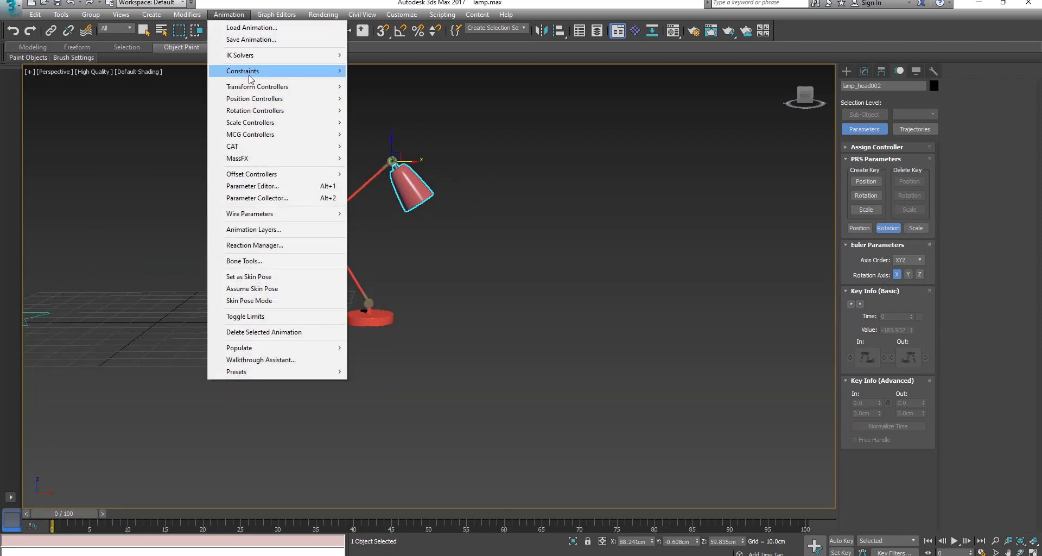
mouse_move(293, 55)
click(365, 55)
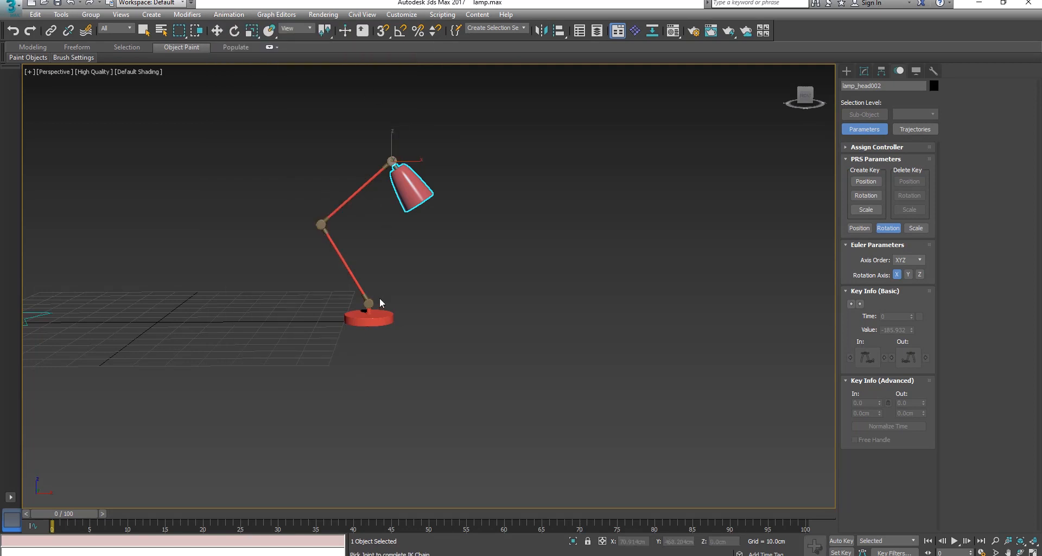
click(368, 304)
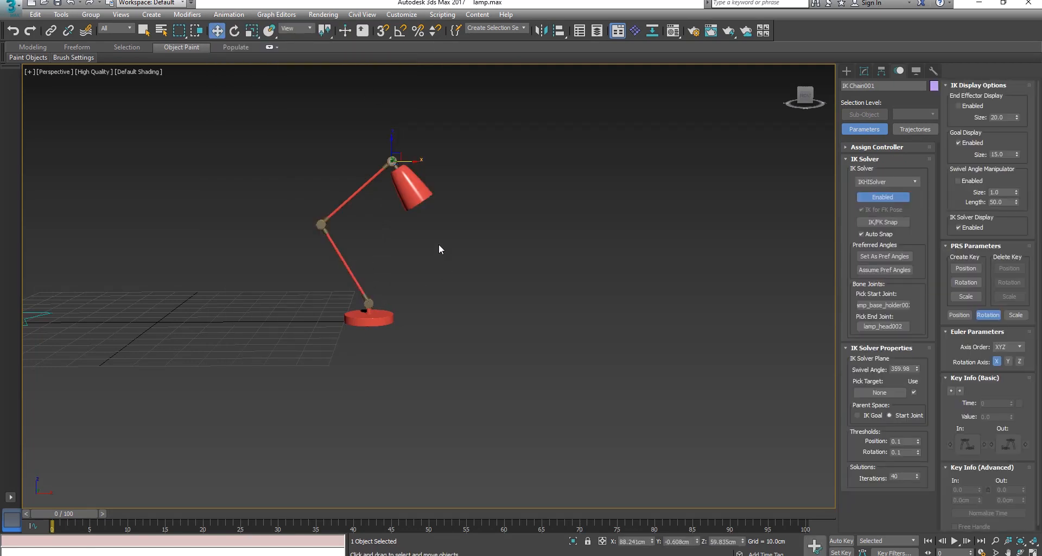
Examine the second lamp's IK chain and compare it with the circle controllers on the first lamp
click(402, 163)
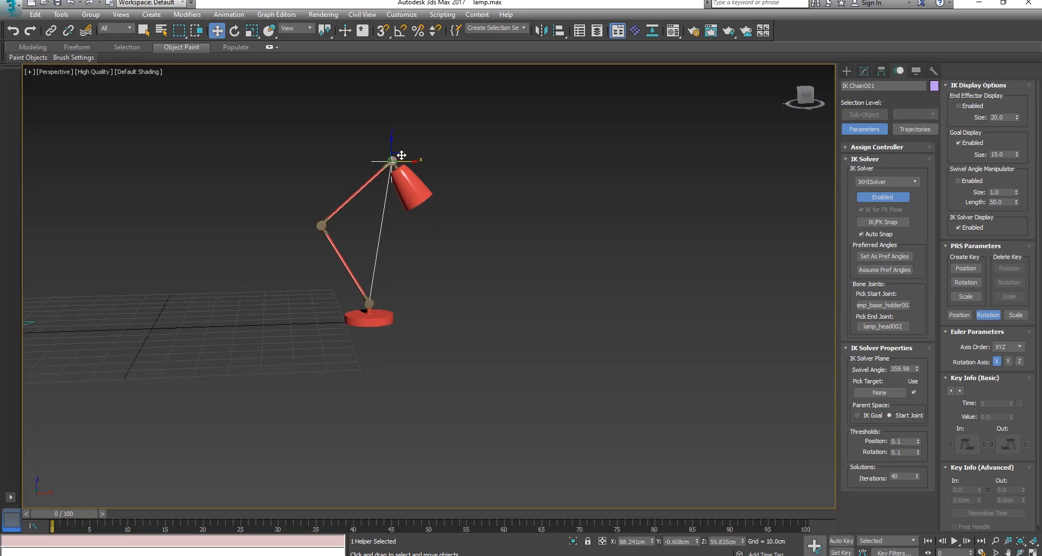
scroll(404, 165, up, 4)
alt+middle_drag(371, 301, 380, 254)
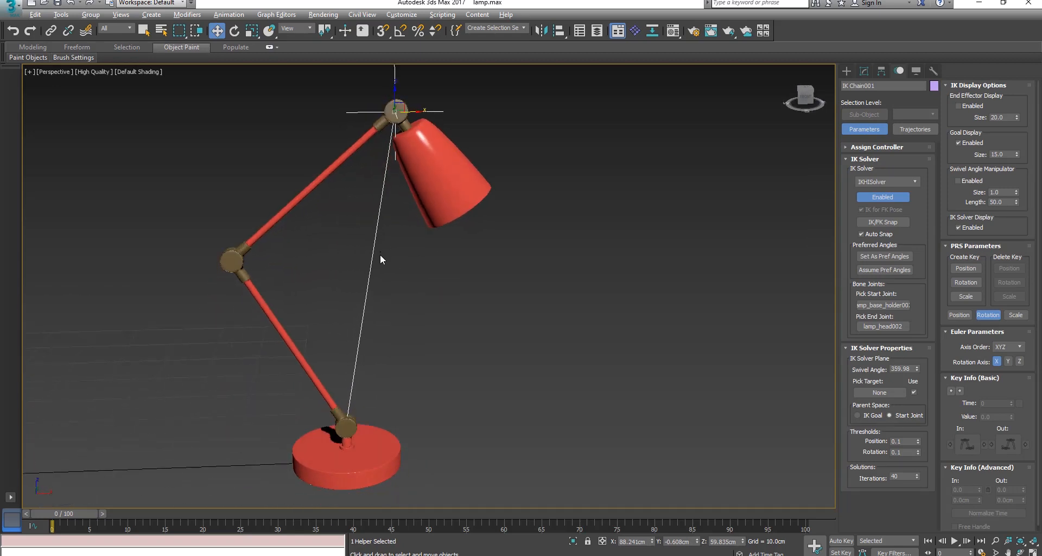
click(444, 268)
scroll(418, 130, down, 3)
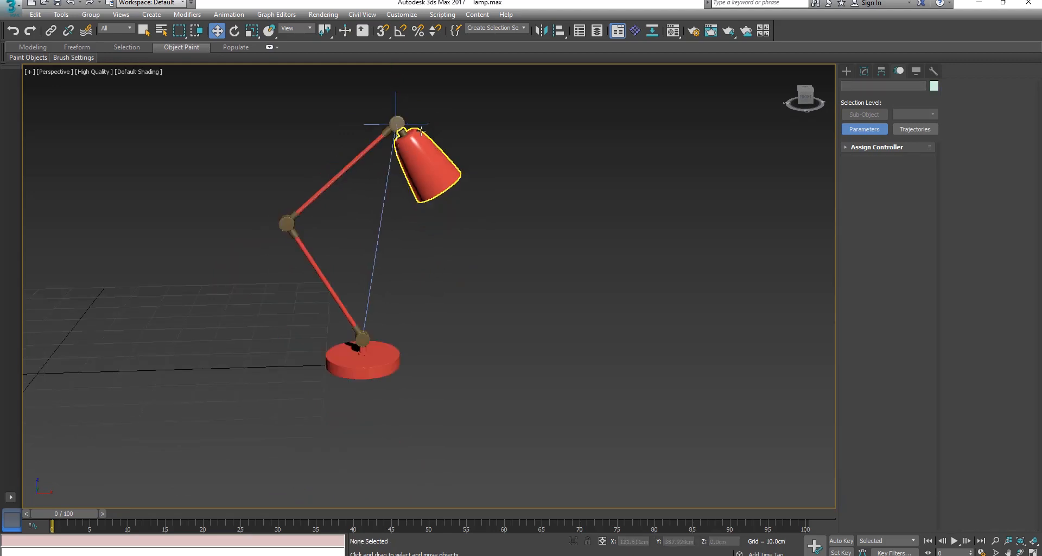
scroll(426, 128, down, 5)
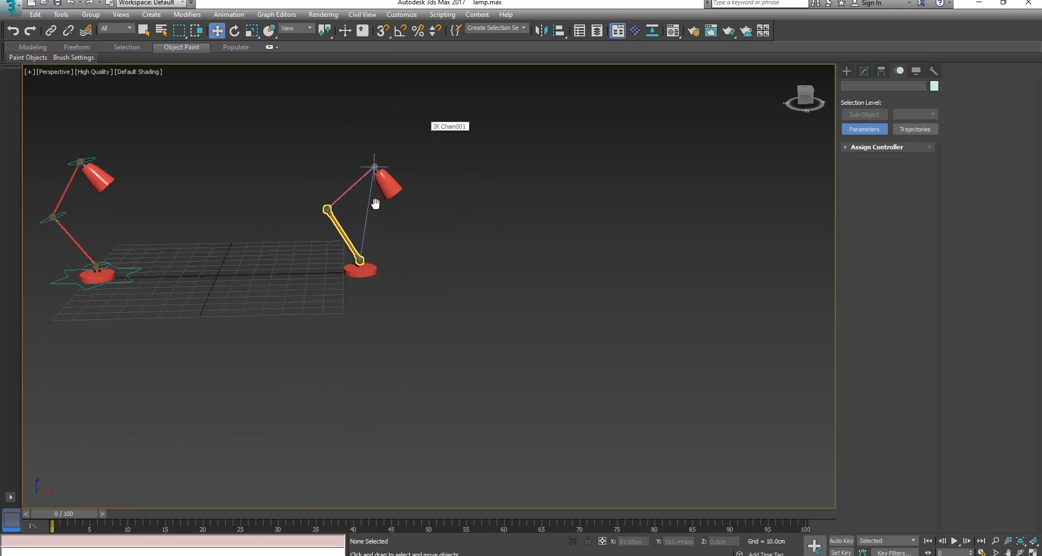
middle_drag(428, 195, 440, 193)
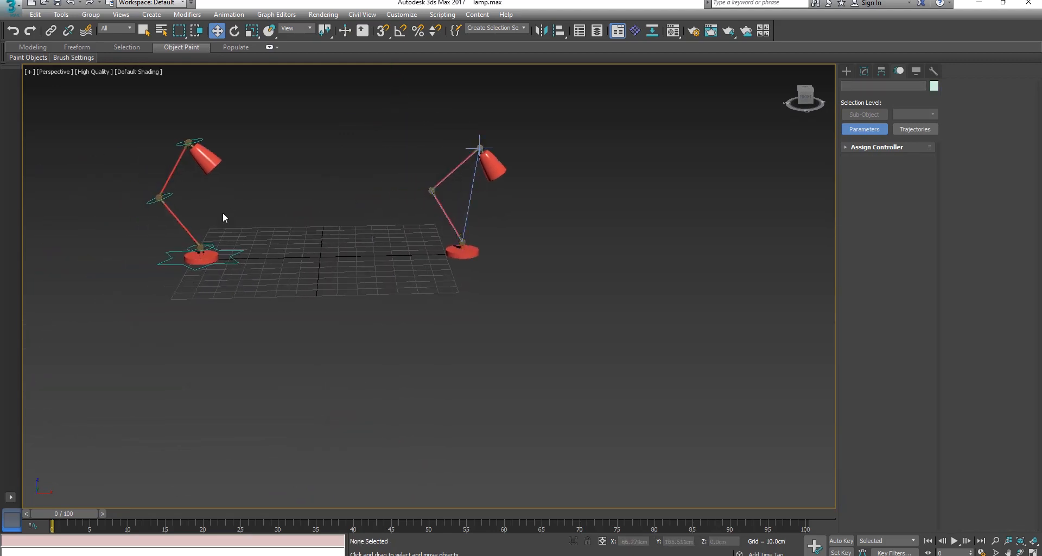
click(169, 196)
scroll(477, 158, up, 5)
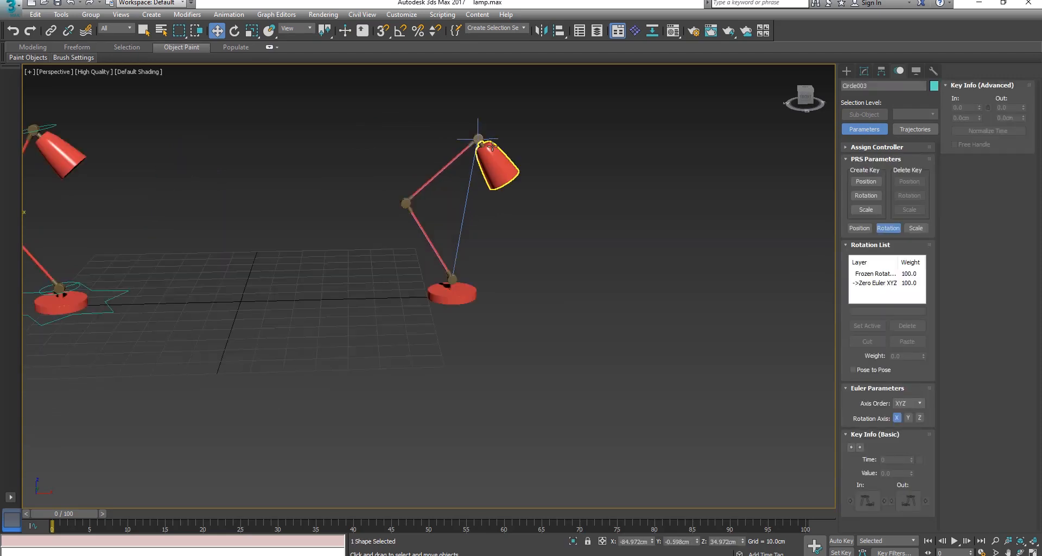
Move the second lamp's IK goal to about X 91.6 cm, Z 60.4 cm, undoing the excess movement, and frame both lamps
click(479, 129)
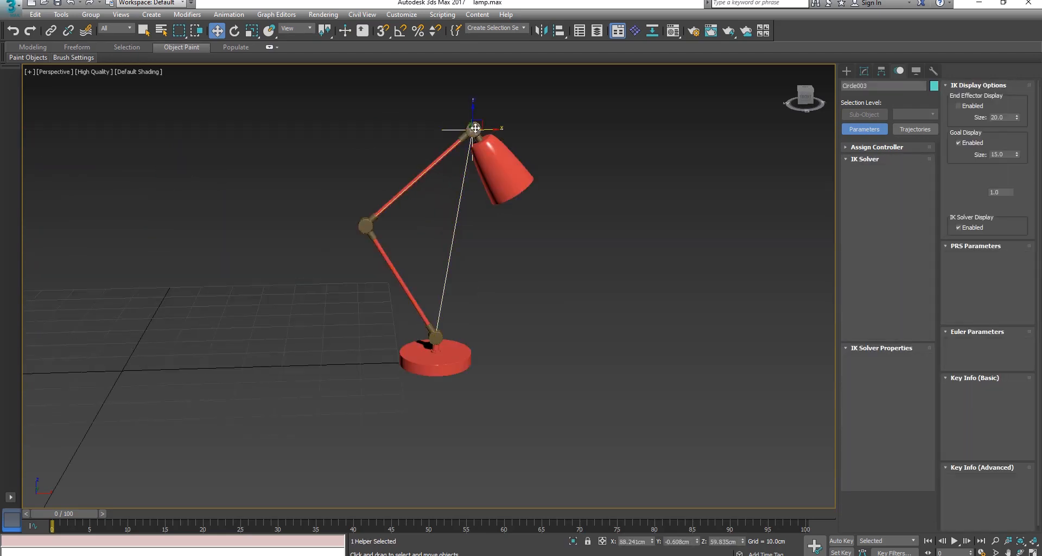
drag(478, 129, 548, 166)
key(ctrl+z)
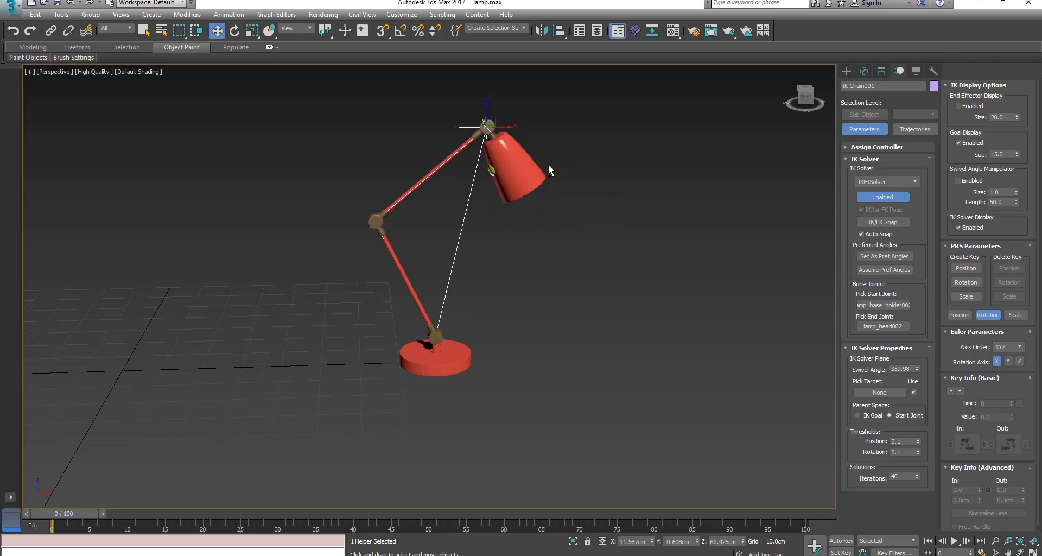
scroll(482, 164, down, 3)
middle_drag(493, 182, 771, 242)
scroll(418, 296, up, 1)
alt+middle_drag(449, 293, 337, 266)
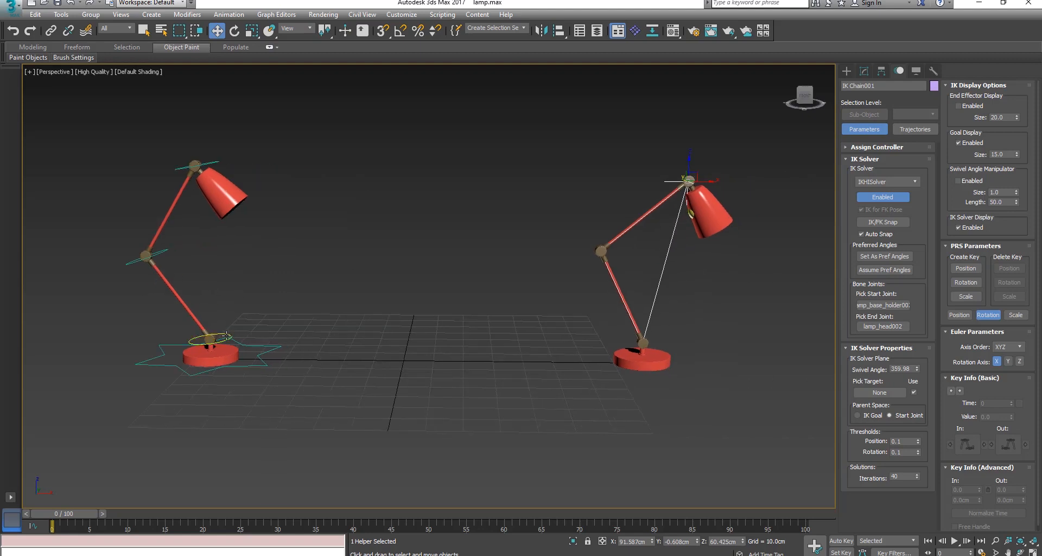